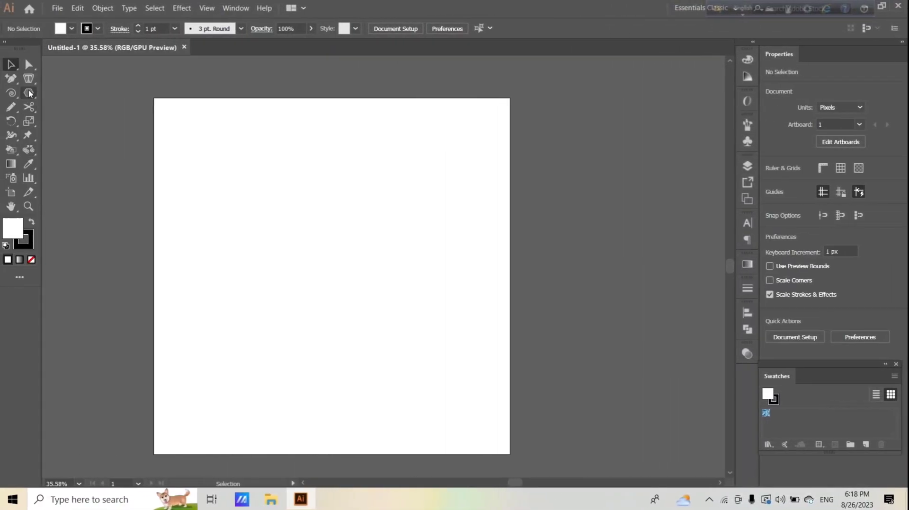
Step: Place the two-line text 'Jesus First' on the artboard with the Type Tool
{"action": "left_click", "coordinate": [30, 78]}
{"action": "left_click", "coordinate": [74, 163]}
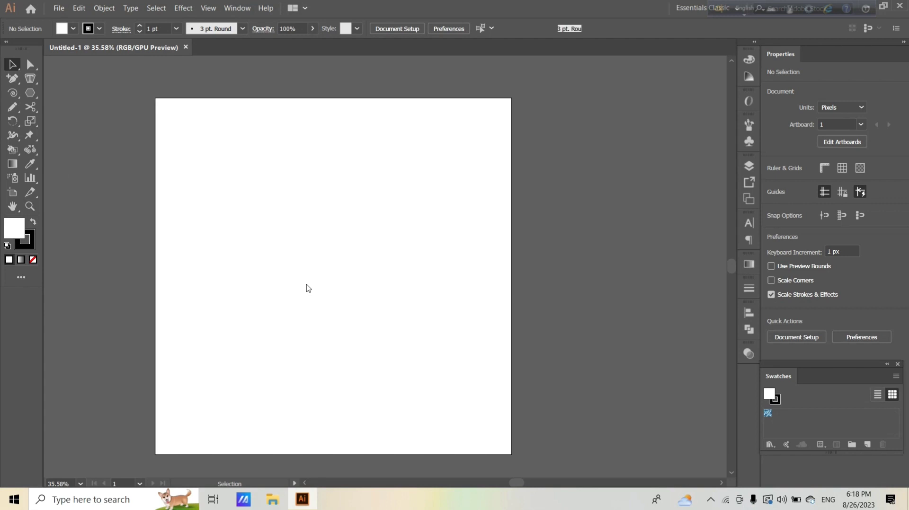
{"action": "key", "text": "t"}
{"action": "left_click", "coordinate": [283, 258]}
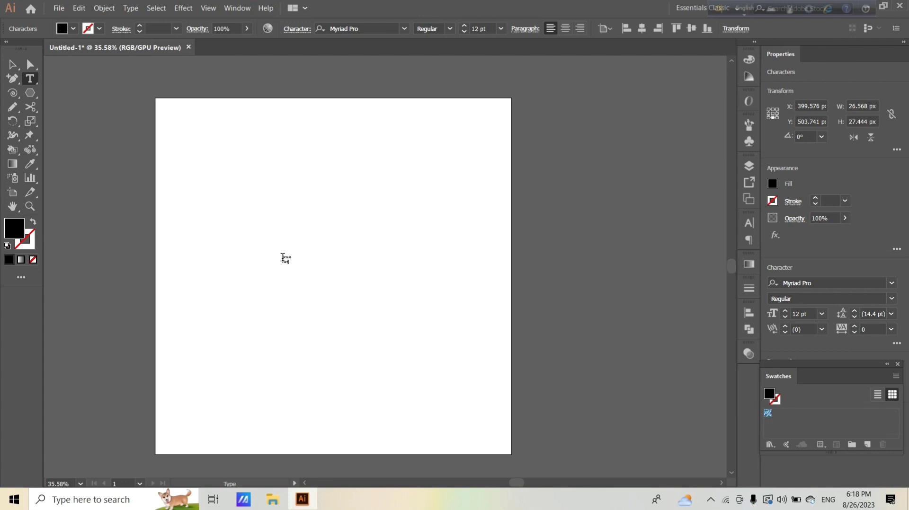
{"action": "key", "text": "Escape"}
Step: Enlarge the text to 166.6 pt, move it up-left, centre-align it and apply a bold script font
{"action": "left_click_drag", "start_coordinate": [291, 264], "coordinate": [404, 385]}
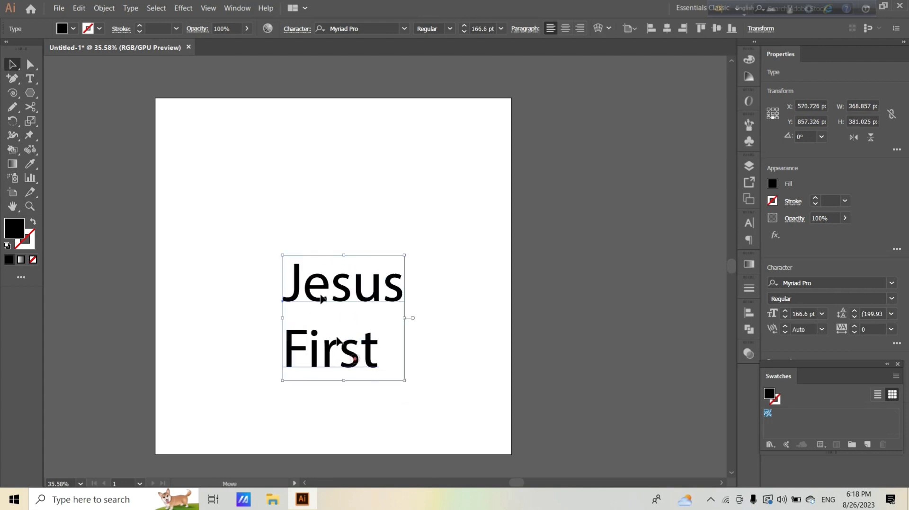
{"action": "left_click_drag", "start_coordinate": [410, 331], "coordinate": [376, 261]}
{"action": "left_click", "coordinate": [560, 30]}
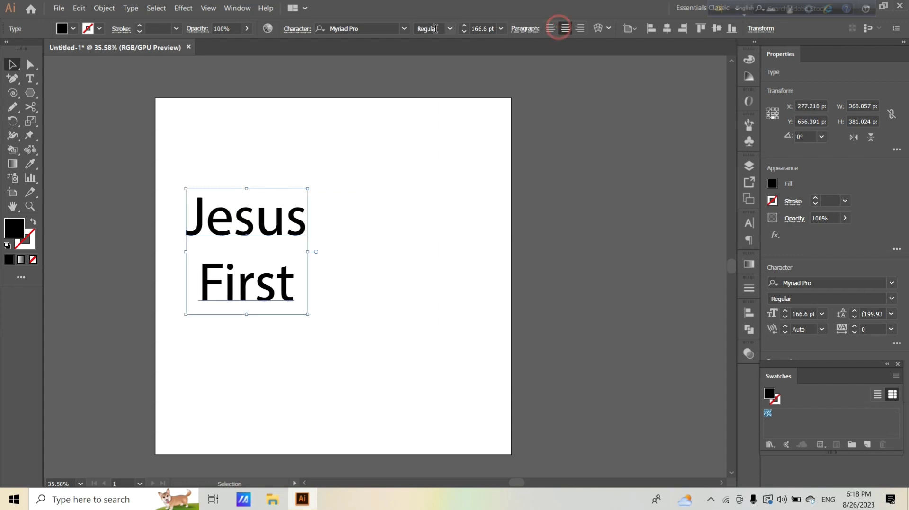
{"action": "left_click", "coordinate": [404, 28]}
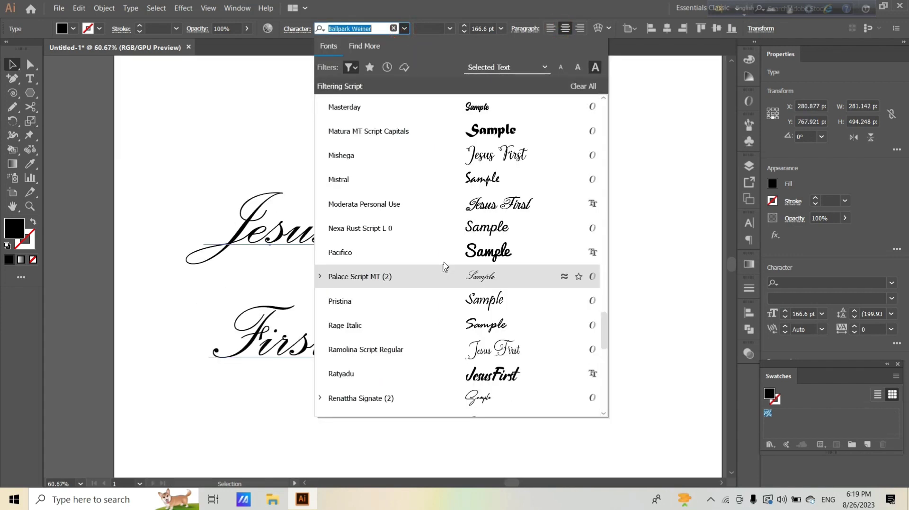
{"action": "left_click", "coordinate": [468, 112]}
{"action": "scroll", "coordinate": [213, 221], "scroll_direction": "up", "scroll_amount": 3}
Step: Convert the Jesus First text to outlines and ungroup the letters
{"action": "right_click", "coordinate": [282, 282]}
{"action": "left_click", "coordinate": [321, 350]}
{"action": "right_click", "coordinate": [278, 277]}
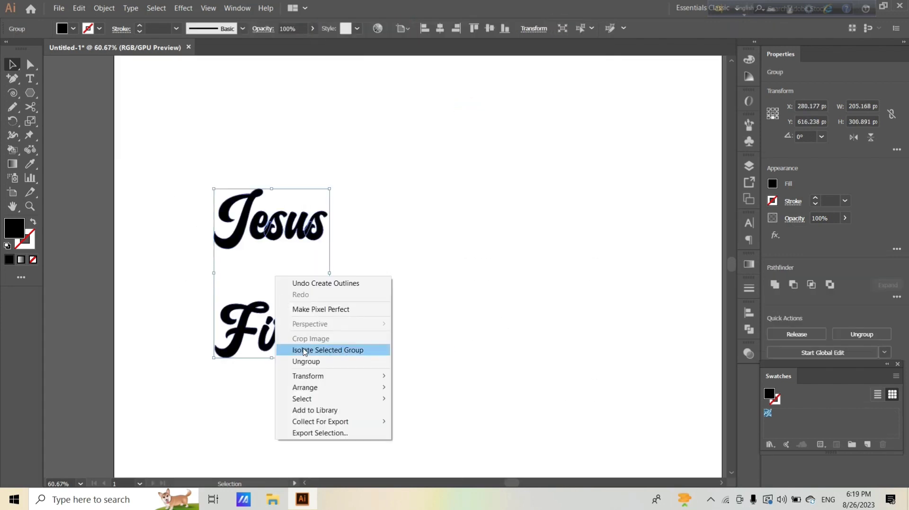
{"action": "left_click", "coordinate": [305, 363]}
Step: Group the letters of 'First' and move the word straight up toward 'Jesus'
{"action": "left_click_drag", "start_coordinate": [203, 314], "coordinate": [348, 373]}
{"action": "right_click", "coordinate": [308, 344]}
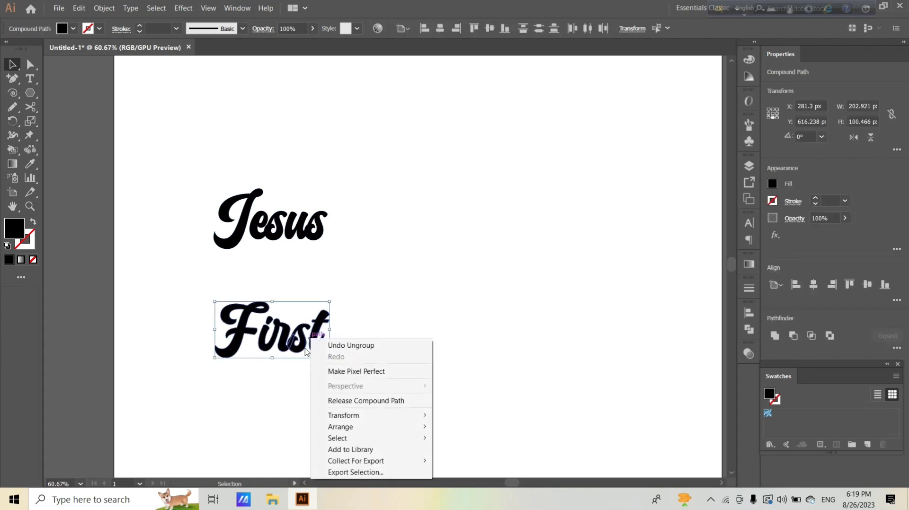
{"action": "left_click", "coordinate": [265, 406]}
{"action": "left_click_drag", "start_coordinate": [126, 288], "coordinate": [351, 347]}
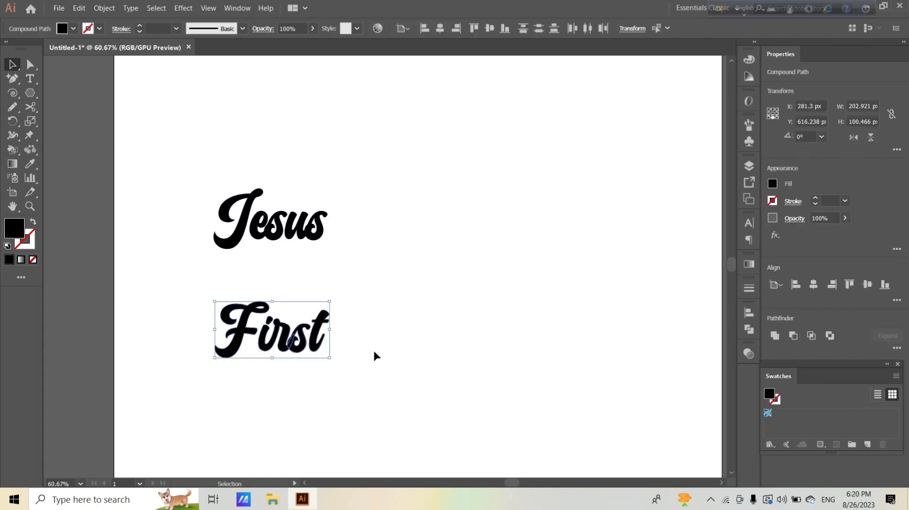
{"action": "key", "text": "ctrl+g"}
{"action": "left_click_drag", "start_coordinate": [288, 311], "coordinate": [288, 290]}
Step: Nudge 'First' slightly up and right so it sits tight beneath 'Jesus'
{"action": "left_click_drag", "start_coordinate": [196, 156], "coordinate": [370, 232]}
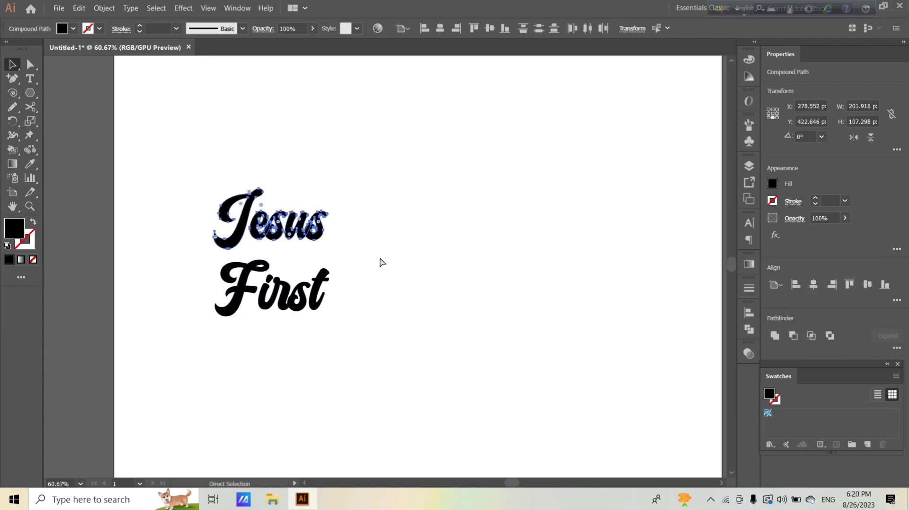
{"action": "left_click_drag", "start_coordinate": [280, 301], "coordinate": [292, 289]}
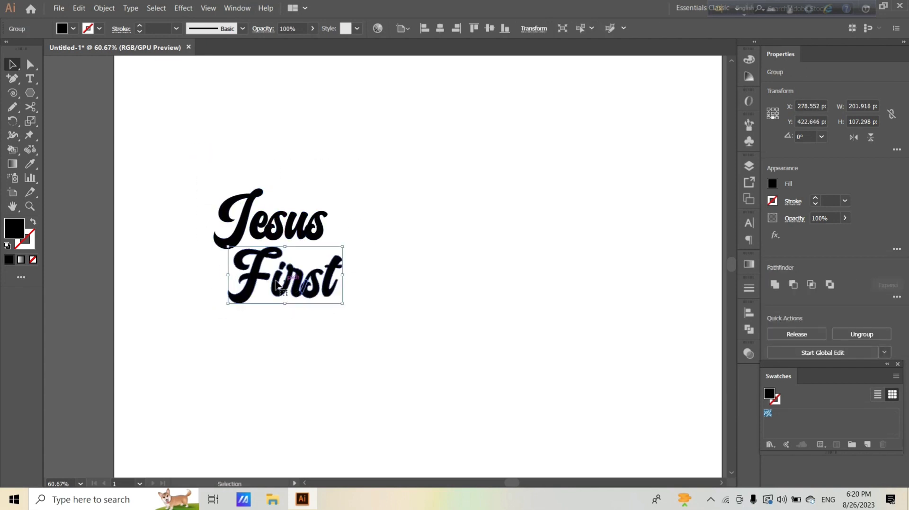
{"action": "key", "text": "z"}
{"action": "left_click", "coordinate": [256, 259]}
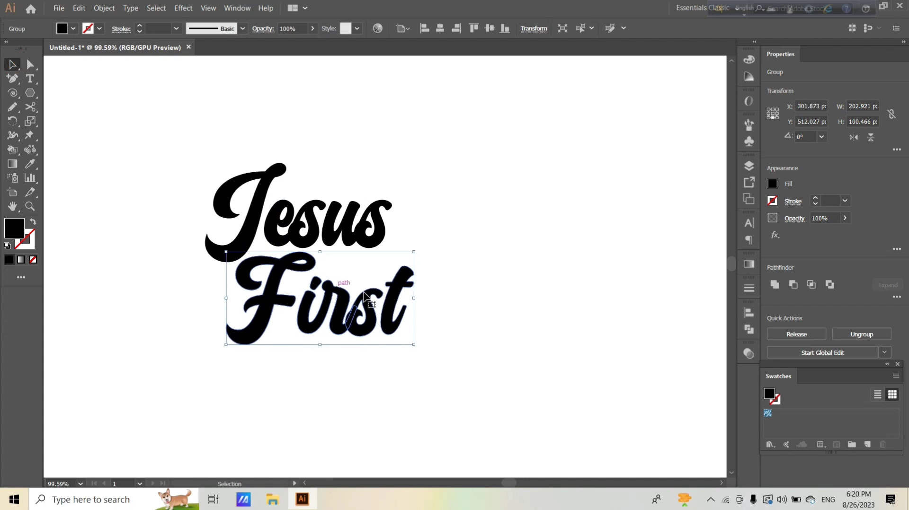
{"action": "left_click", "coordinate": [374, 289]}
Step: Start the swash off the 't' with the Curvature Tool, shaping its top point and inner corner
{"action": "left_click_drag", "start_coordinate": [480, 333], "coordinate": [467, 347]}
{"action": "key", "text": "v"}
{"action": "left_click", "coordinate": [518, 252]}
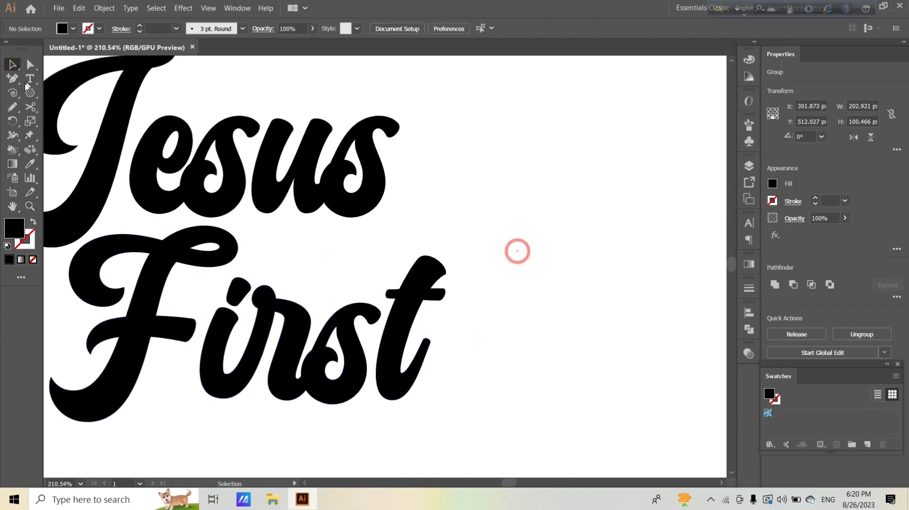
{"action": "left_click", "coordinate": [13, 79]}
{"action": "left_click", "coordinate": [52, 121]}
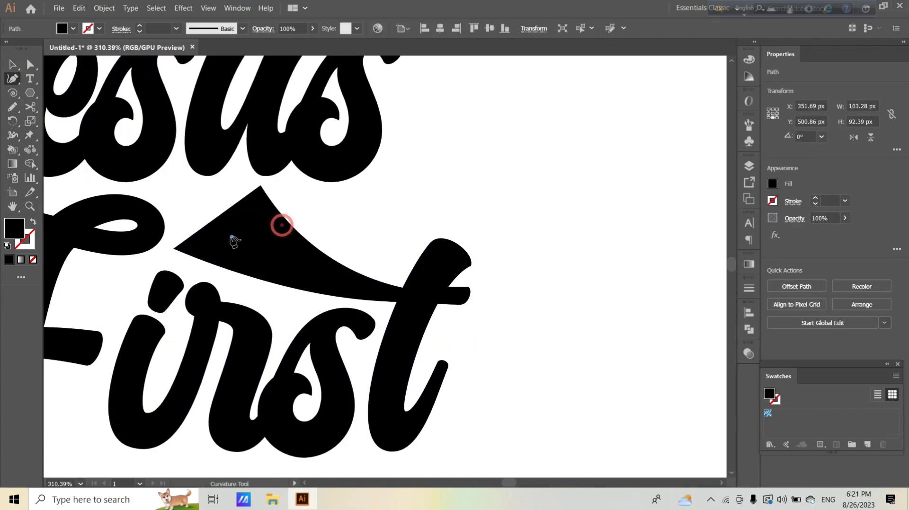
{"action": "key", "text": "Escape"}
{"action": "mouse_move", "coordinate": [260, 186]}
{"action": "left_mouse_down"}
{"action": "mouse_move", "coordinate": [202, 188]}
{"action": "mouse_move", "coordinate": [234, 176]}
{"action": "left_mouse_up"}
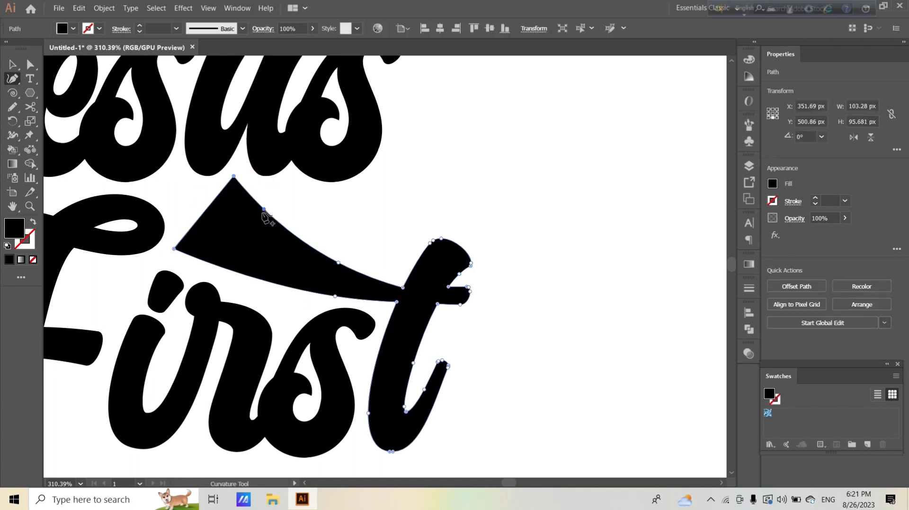
{"action": "left_click_drag", "start_coordinate": [263, 208], "coordinate": [235, 235]}
{"action": "left_click_drag", "start_coordinate": [233, 176], "coordinate": [267, 184]}
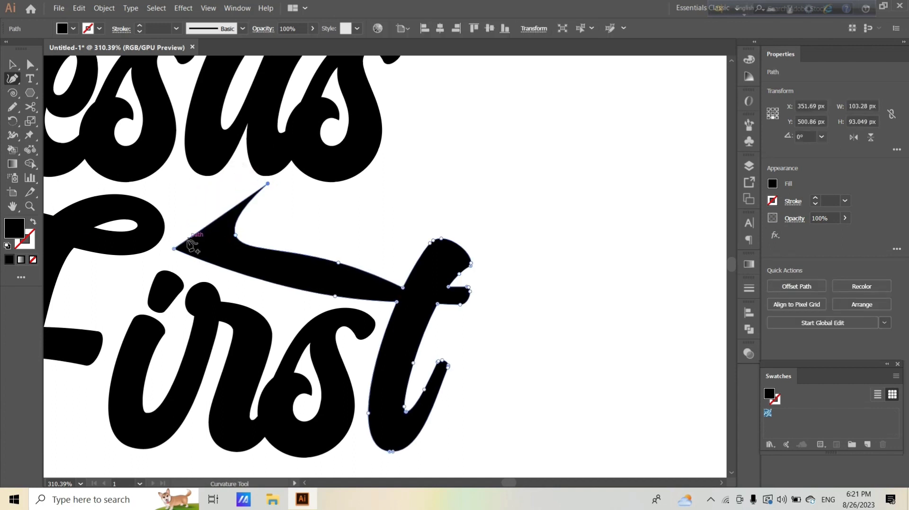
{"action": "left_click_drag", "start_coordinate": [189, 242], "coordinate": [200, 195]}
Step: Smooth the swash's left end and refine its tip, inner corner and upper curve
{"action": "double_click", "coordinate": [173, 248]}
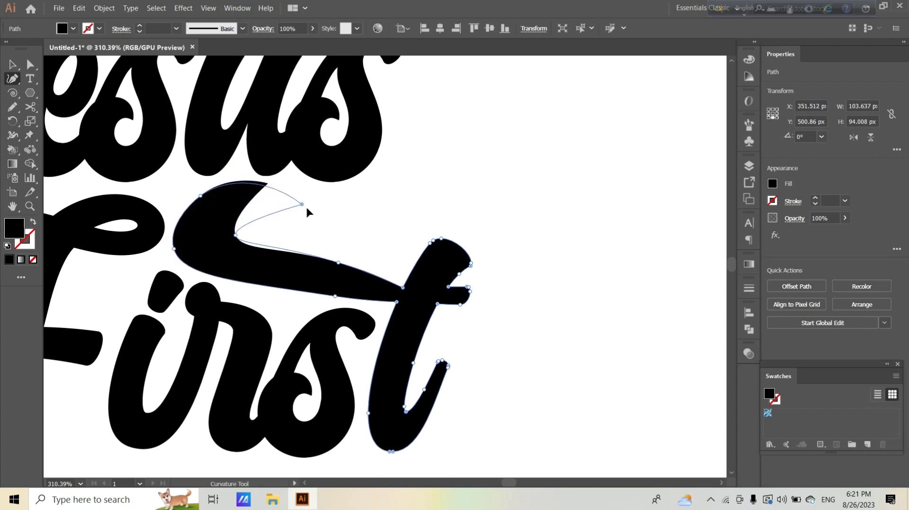
{"action": "left_click_drag", "start_coordinate": [295, 196], "coordinate": [311, 209]}
{"action": "left_click_drag", "start_coordinate": [235, 235], "coordinate": [218, 232]}
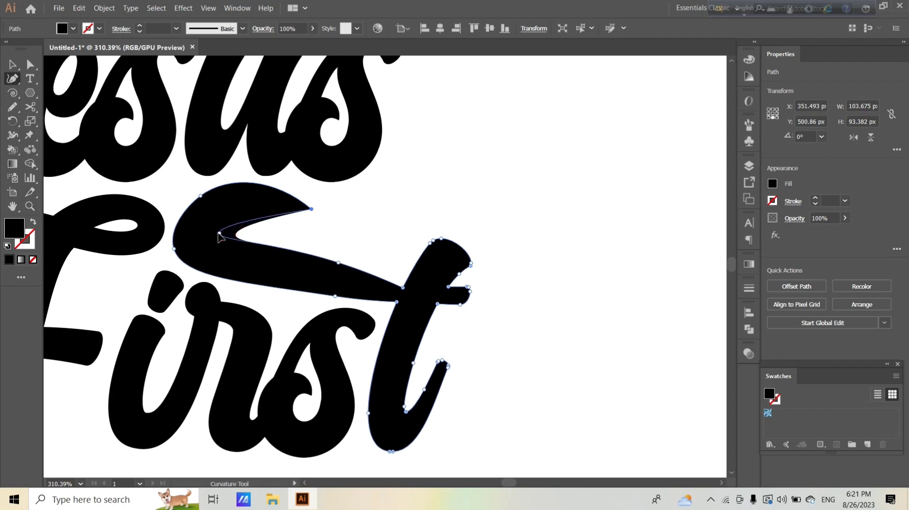
{"action": "left_click_drag", "start_coordinate": [338, 263], "coordinate": [333, 274]}
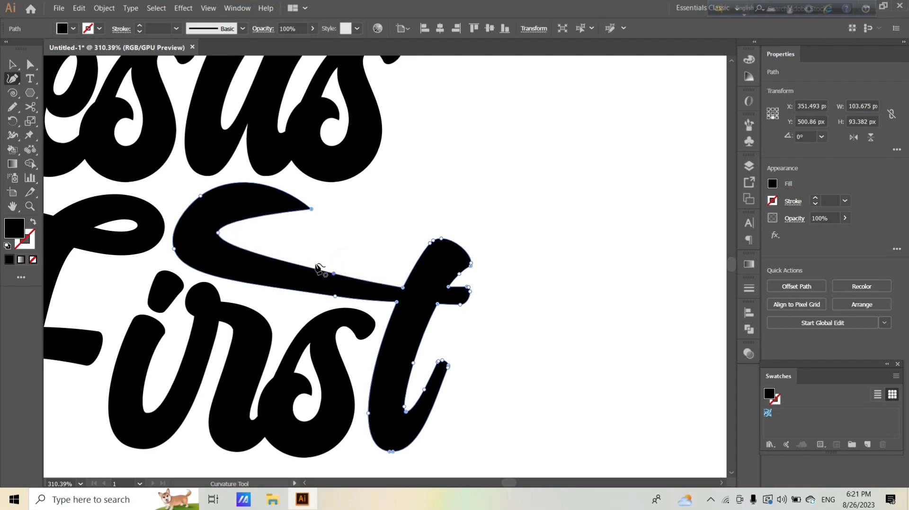
{"action": "left_click", "coordinate": [243, 218]}
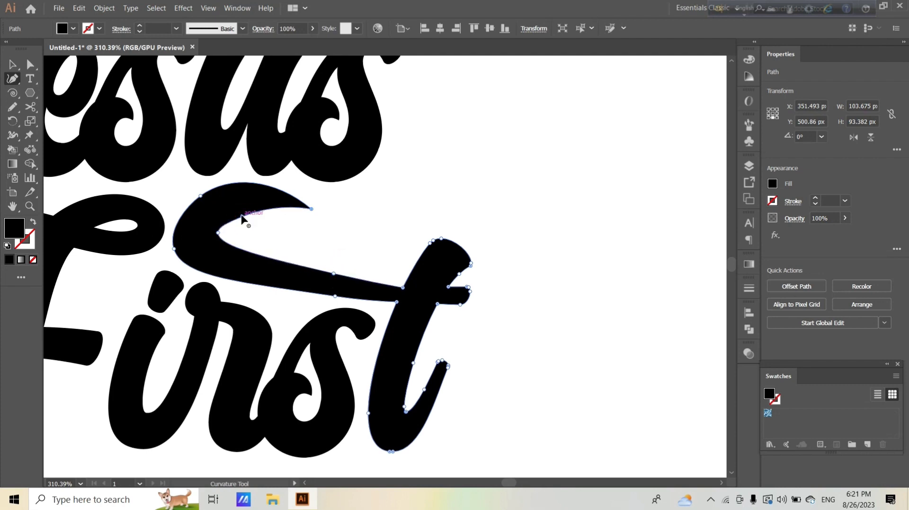
{"action": "mouse_move", "coordinate": [284, 238]}
{"action": "left_mouse_down"}
{"action": "mouse_move", "coordinate": [109, 245]}
{"action": "mouse_move", "coordinate": [217, 263]}
{"action": "left_mouse_up"}
Step: Round the swash's pointed tip with the Direct Selection corner widget
{"action": "left_click", "coordinate": [29, 66]}
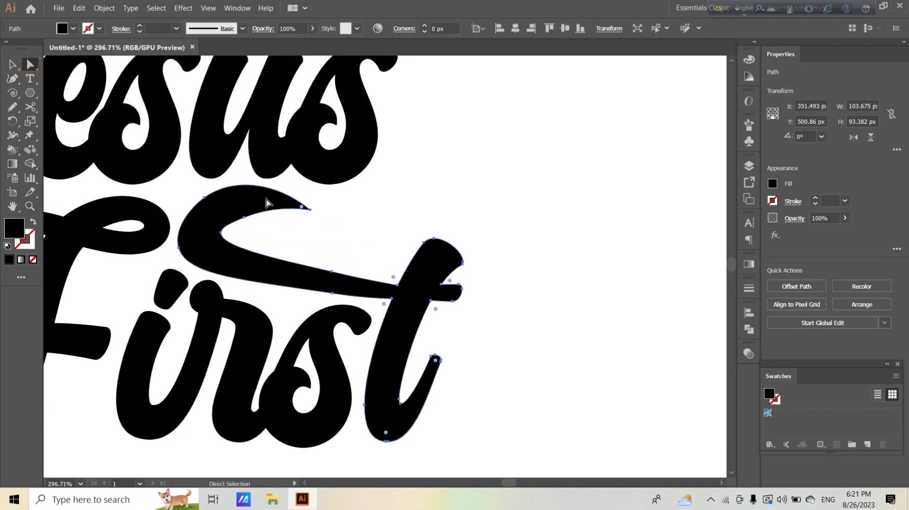
{"action": "mouse_move", "coordinate": [301, 211]}
{"action": "left_mouse_down"}
{"action": "mouse_move", "coordinate": [270, 229]}
{"action": "mouse_move", "coordinate": [252, 224]}
{"action": "mouse_move", "coordinate": [268, 234]}
{"action": "left_mouse_up"}
{"action": "key", "text": "z"}
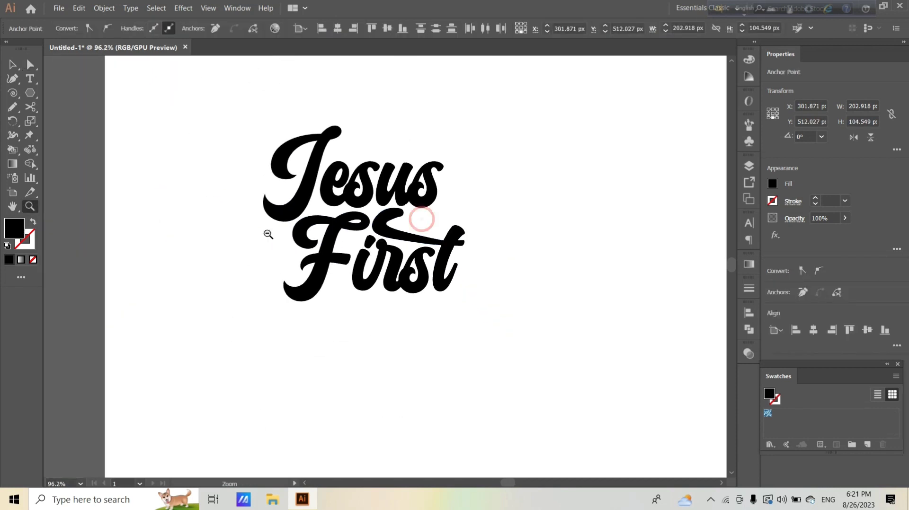
{"action": "left_click_drag", "start_coordinate": [365, 240], "coordinate": [312, 239]}
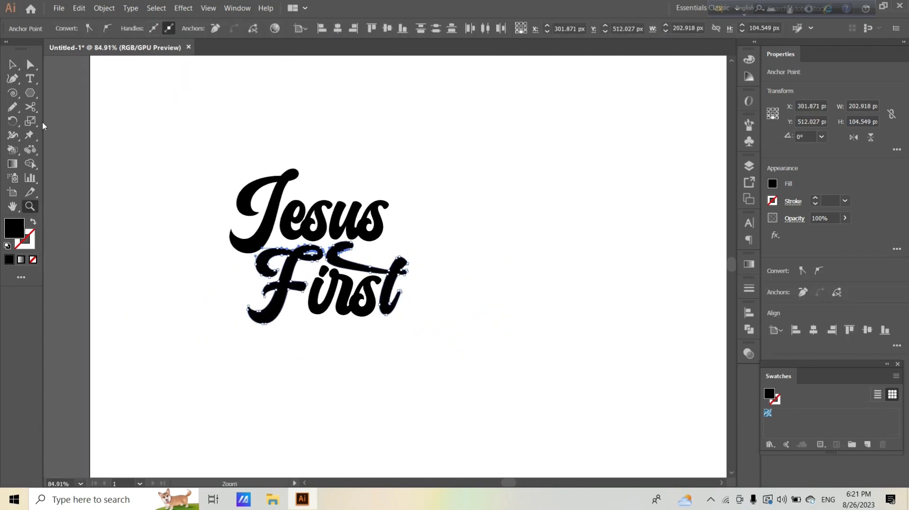
{"action": "left_click", "coordinate": [13, 65]}
{"action": "left_click", "coordinate": [148, 182]}
Step: Expand the width-varied stroke above 'Jesus' into a filled shape
{"action": "key", "text": "z"}
{"action": "left_click", "coordinate": [349, 238]}
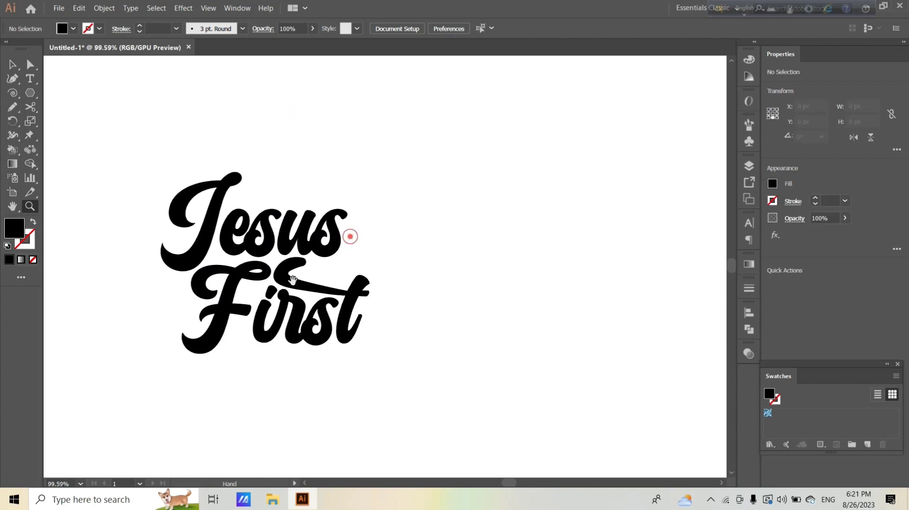
{"action": "left_click", "coordinate": [264, 241]}
{"action": "left_click_drag", "start_coordinate": [13, 78], "coordinate": [52, 109]}
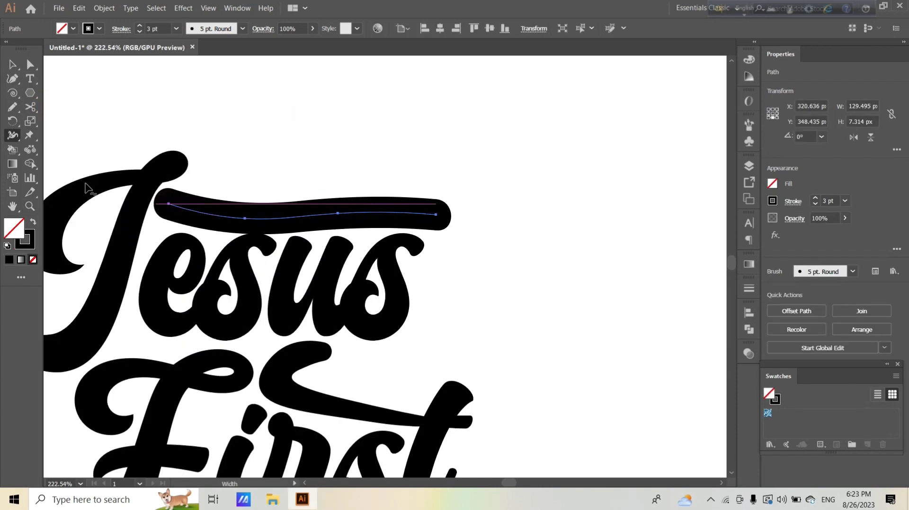
{"action": "left_click", "coordinate": [13, 135]}
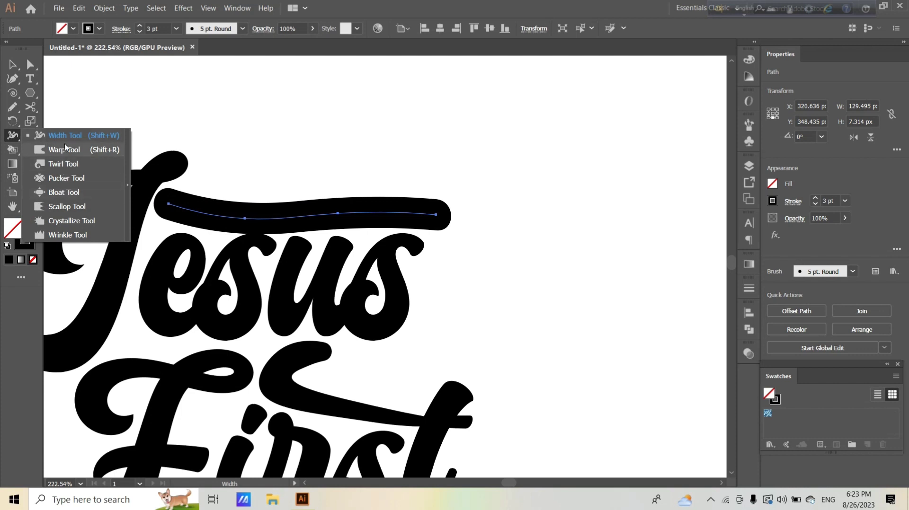
{"action": "left_click", "coordinate": [66, 136]}
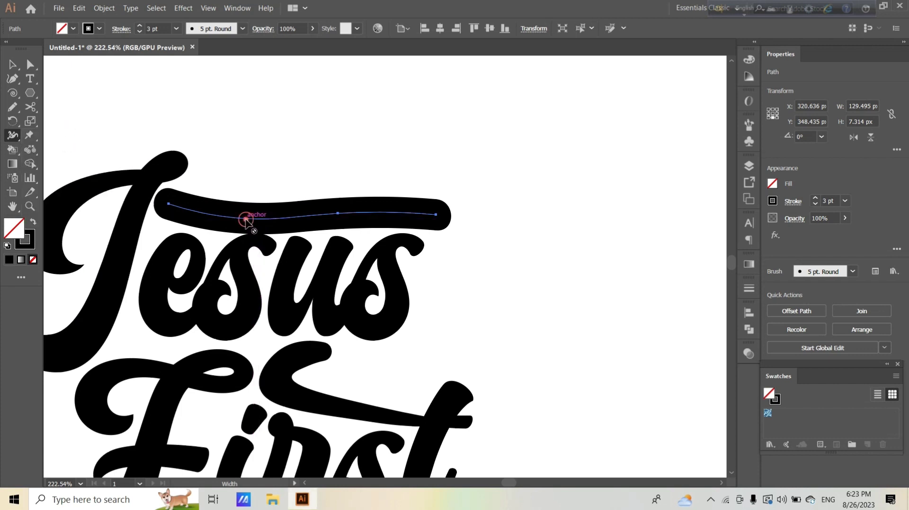
{"action": "left_click", "coordinate": [13, 65]}
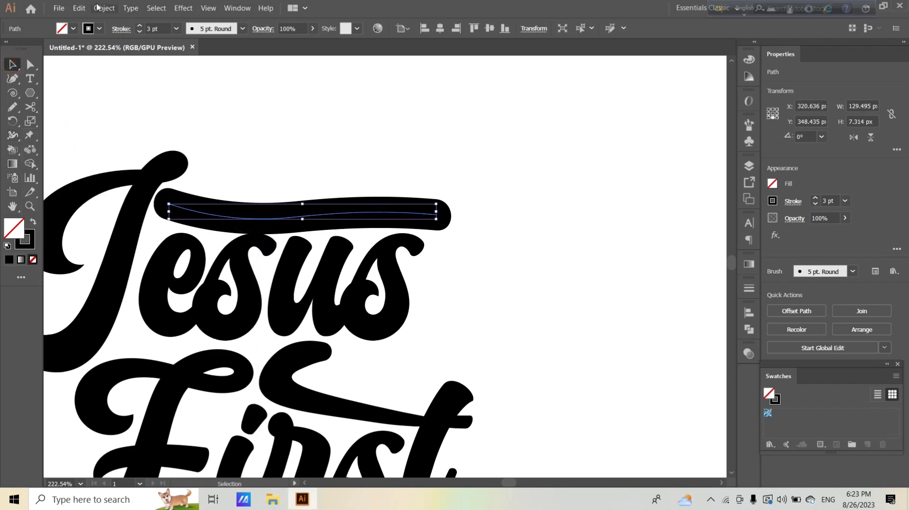
{"action": "left_click", "coordinate": [97, 7]}
{"action": "left_click", "coordinate": [107, 125]}
Step: Reshape the swash's curves and turn its right end into a sharp point
{"action": "left_click", "coordinate": [13, 78]}
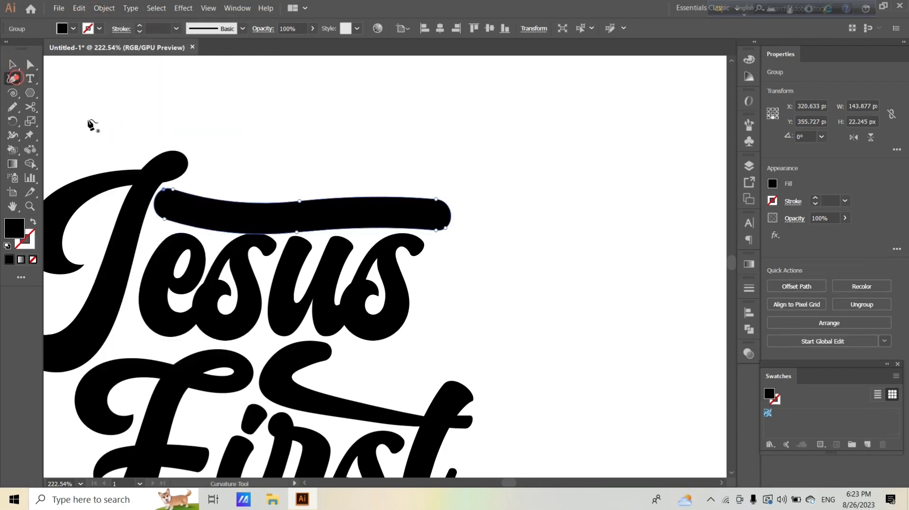
{"action": "left_click_drag", "start_coordinate": [174, 190], "coordinate": [171, 202]}
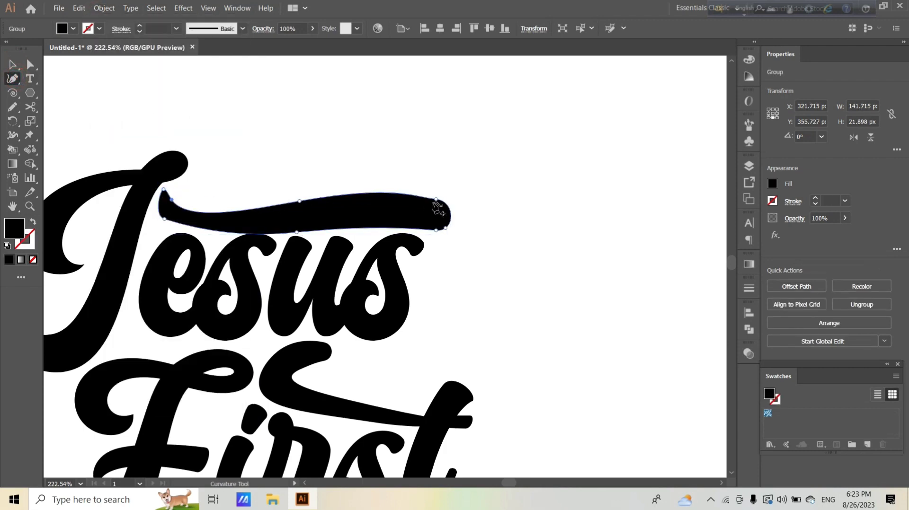
{"action": "left_click_drag", "start_coordinate": [437, 205], "coordinate": [438, 214]}
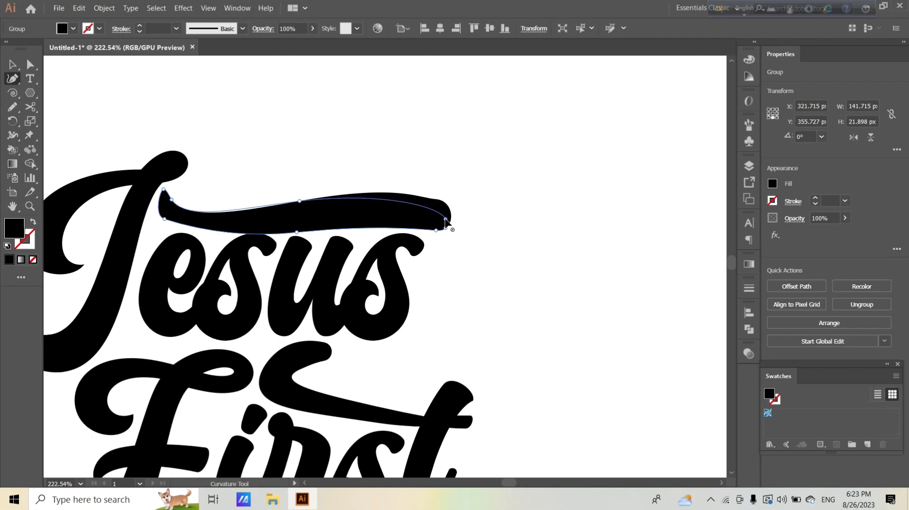
{"action": "mouse_move", "coordinate": [299, 202]}
{"action": "left_mouse_down"}
{"action": "mouse_move", "coordinate": [291, 208]}
{"action": "mouse_move", "coordinate": [383, 229]}
{"action": "left_mouse_up"}
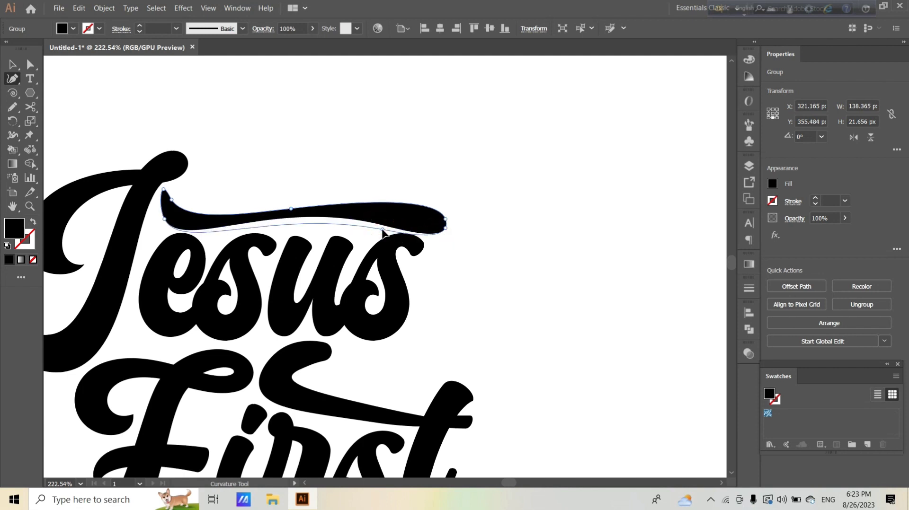
{"action": "left_click_drag", "start_coordinate": [163, 189], "coordinate": [161, 195]}
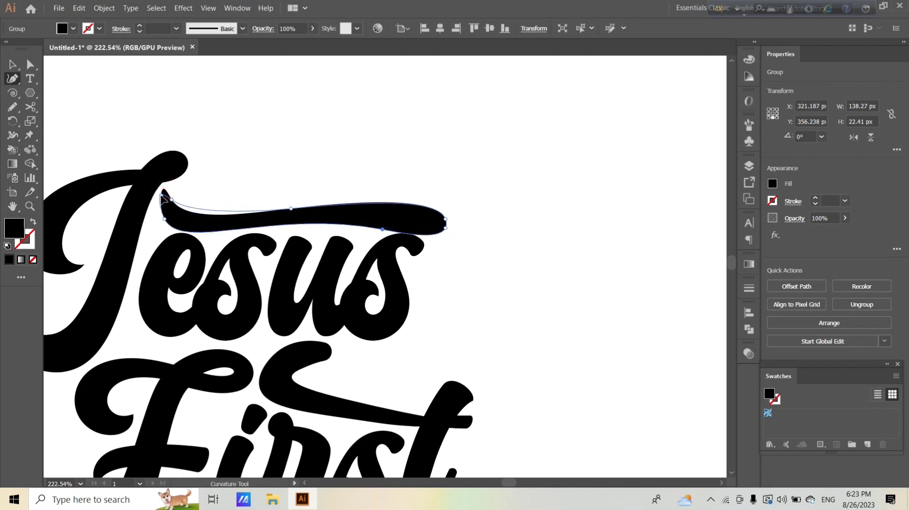
{"action": "double_click", "coordinate": [446, 219]}
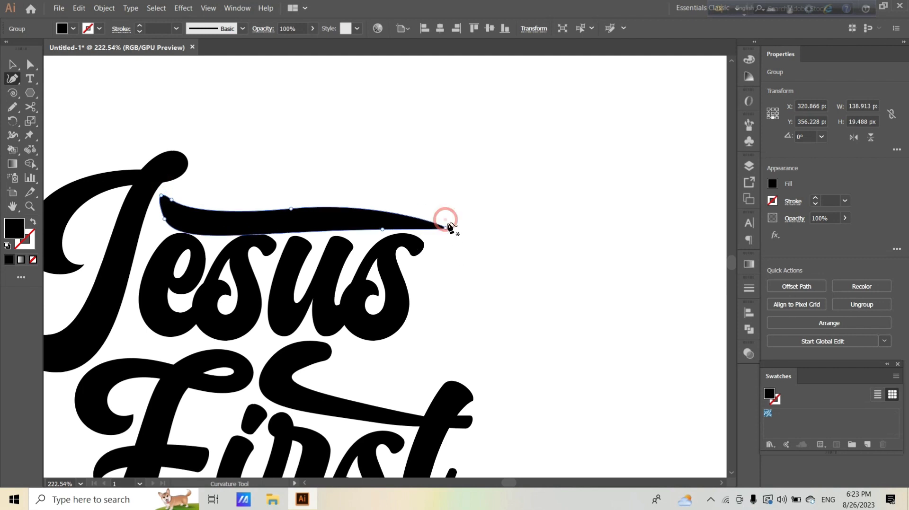
{"action": "left_click_drag", "start_coordinate": [445, 225], "coordinate": [455, 214]}
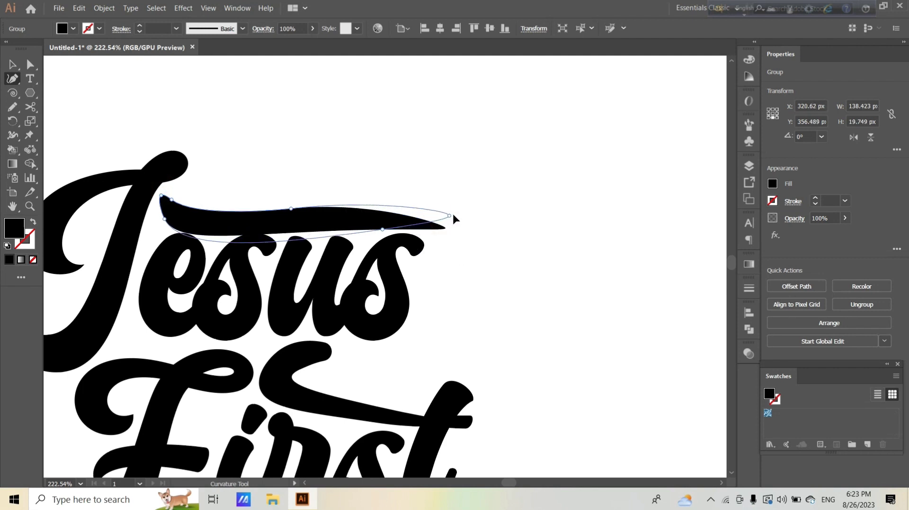
Step: Refine the swash's bottom edge, removing an extra point and tapering the right tip
{"action": "left_click_drag", "start_coordinate": [383, 231], "coordinate": [380, 223]}
{"action": "left_click", "coordinate": [382, 229]}
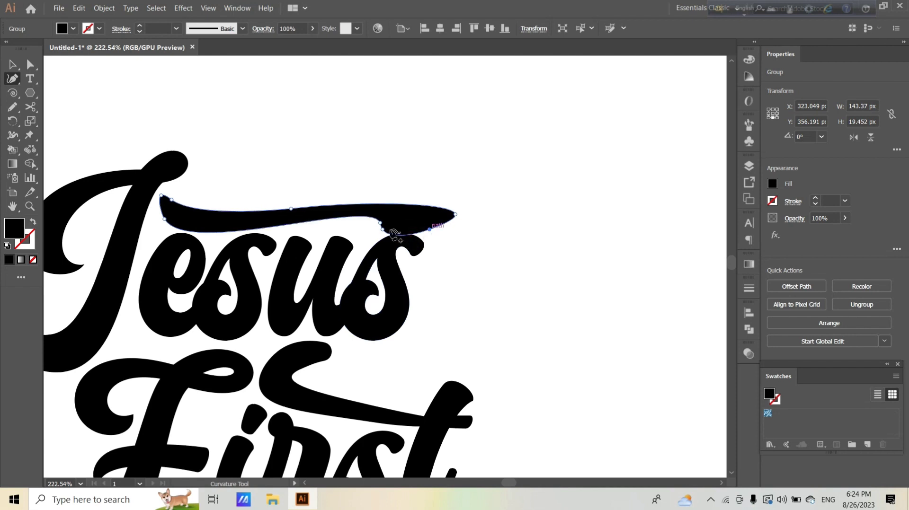
{"action": "key", "text": "Delete"}
{"action": "mouse_move", "coordinate": [281, 231]}
{"action": "left_mouse_down"}
{"action": "mouse_move", "coordinate": [270, 228]}
{"action": "mouse_move", "coordinate": [290, 205]}
{"action": "mouse_move", "coordinate": [272, 223]}
{"action": "left_mouse_up"}
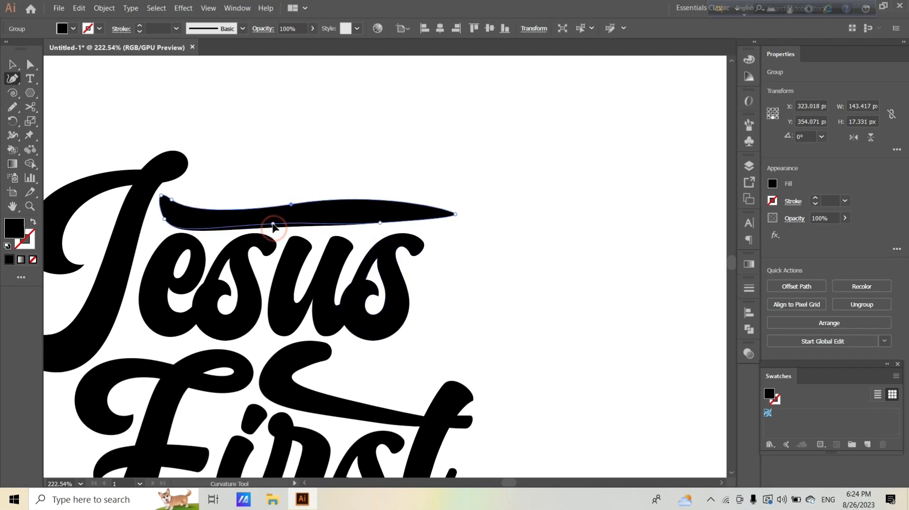
{"action": "left_click_drag", "start_coordinate": [380, 222], "coordinate": [384, 219]}
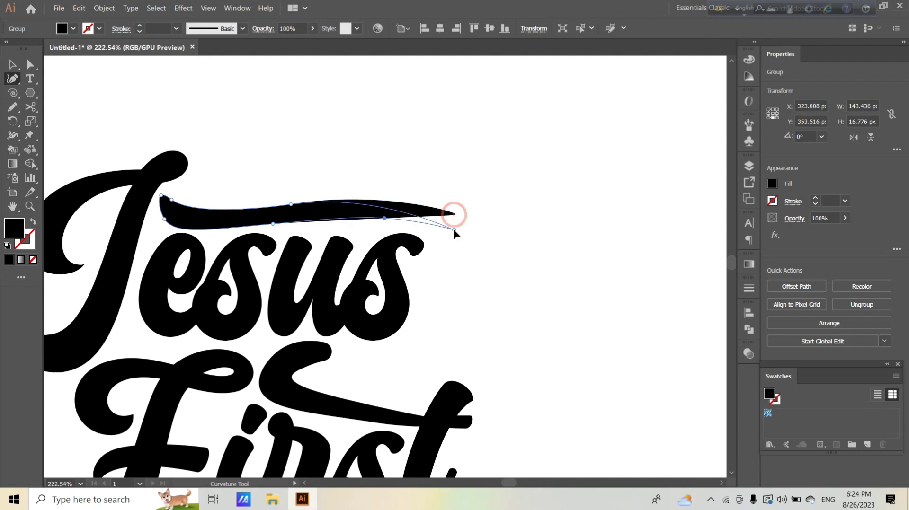
{"action": "mouse_move", "coordinate": [453, 216]}
{"action": "left_mouse_down"}
{"action": "mouse_move", "coordinate": [454, 229]}
{"action": "mouse_move", "coordinate": [425, 210]}
{"action": "left_mouse_up"}
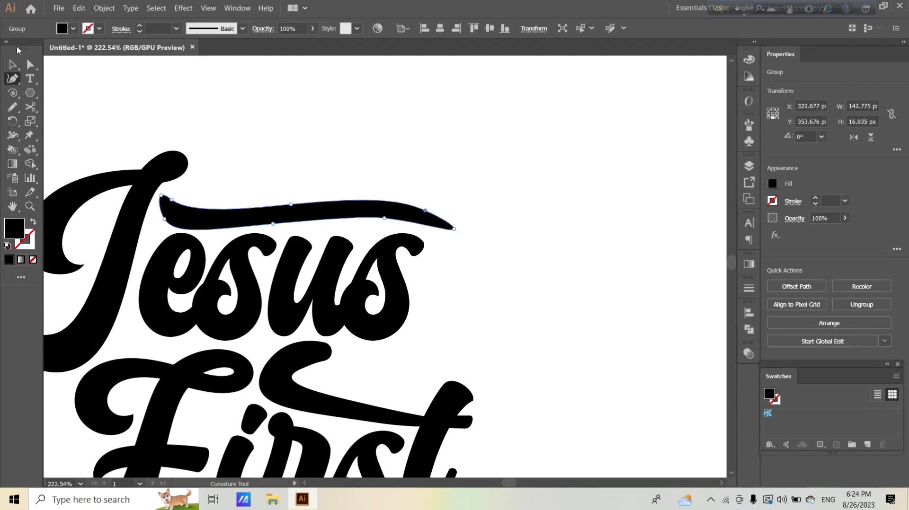
Step: Scale the top swash slightly smaller
{"action": "key", "text": "z"}
{"action": "left_click", "coordinate": [332, 228], "text": "alt"}
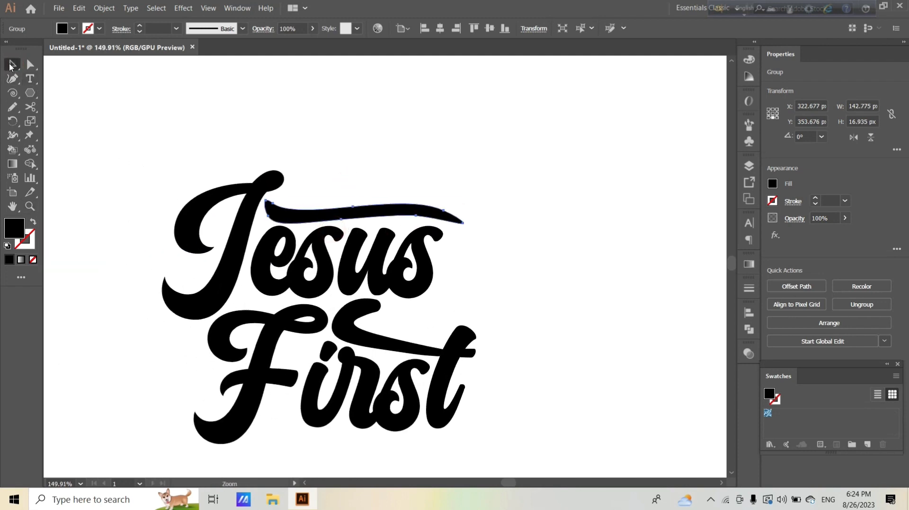
{"action": "left_click", "coordinate": [11, 65]}
{"action": "left_click_drag", "start_coordinate": [464, 223], "coordinate": [385, 250]}
Step: Drag a copy of the swash straight down below 'First'
{"action": "key", "text": "z"}
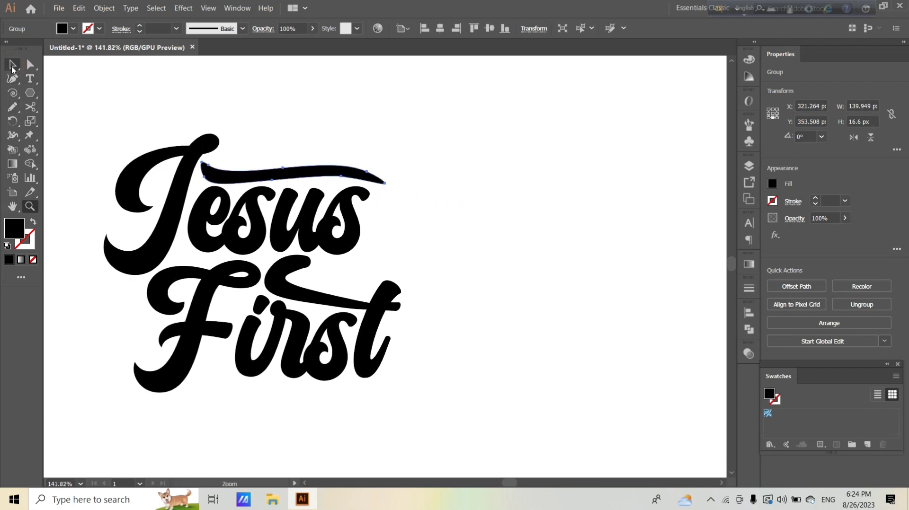
{"action": "left_click", "coordinate": [12, 67]}
{"action": "left_click_drag", "start_coordinate": [322, 176], "coordinate": [321, 395]}
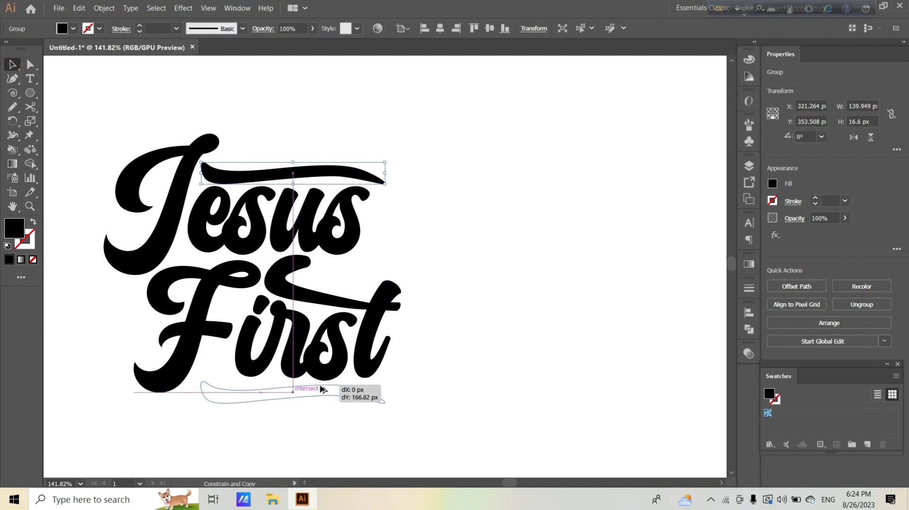
{"action": "right_click", "coordinate": [342, 384]}
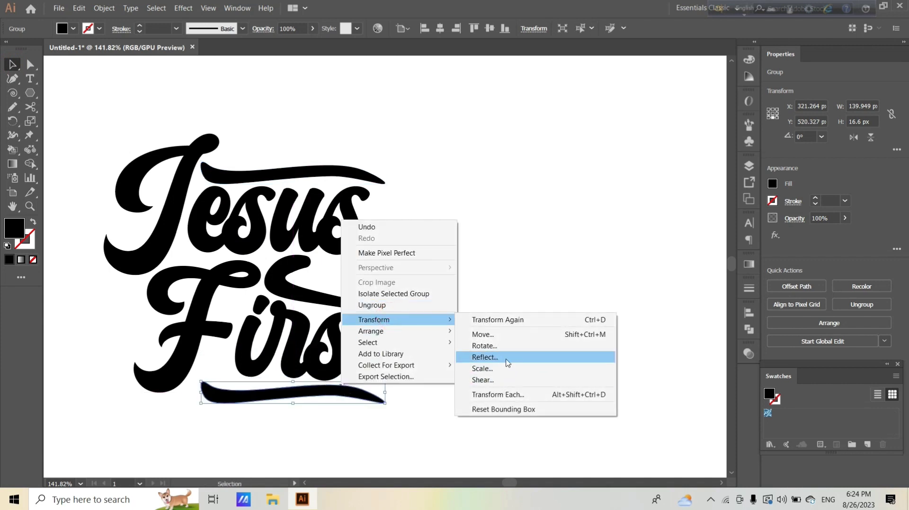
Step: Reflect the copied swash so it curves upward
{"action": "left_click", "coordinate": [503, 356]}
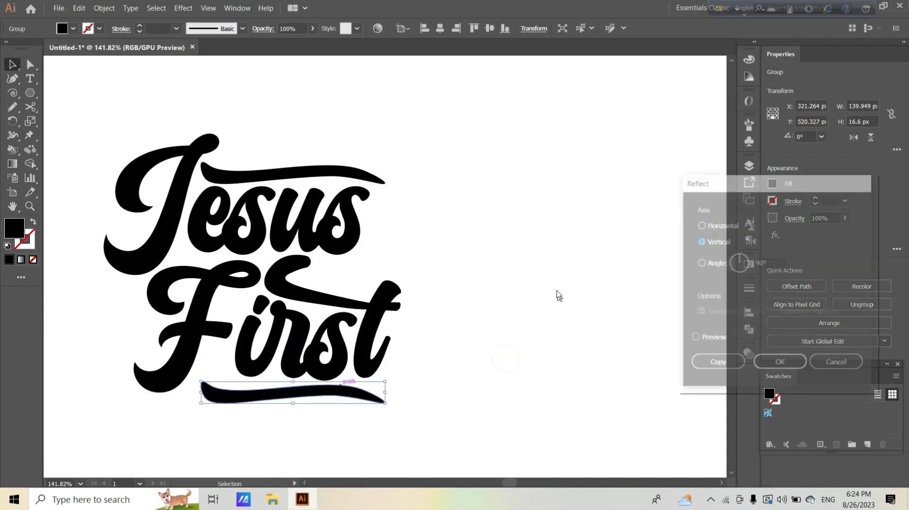
{"action": "left_click", "coordinate": [694, 338]}
{"action": "left_click", "coordinate": [780, 364]}
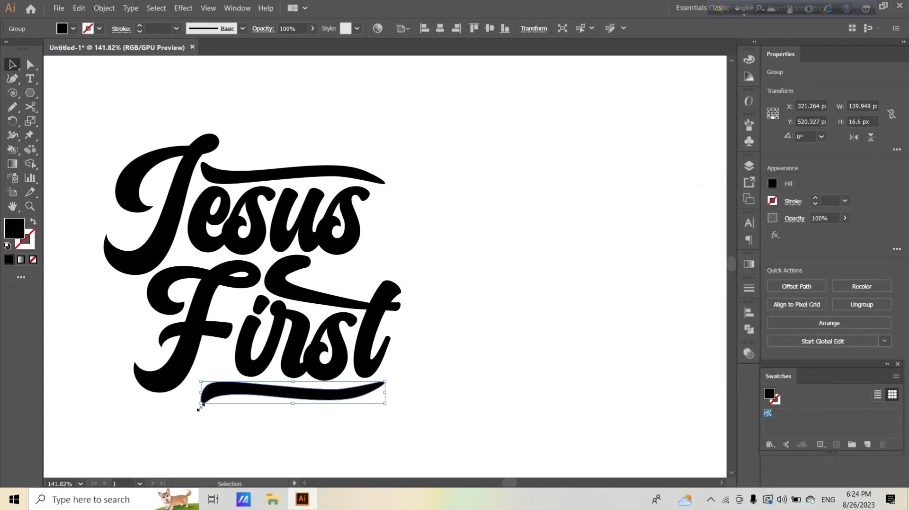
Step: Tilt the lower swash to 356.63°, reposition it and widen it to about 159.7 px
{"action": "left_click_drag", "start_coordinate": [198, 408], "coordinate": [219, 385]}
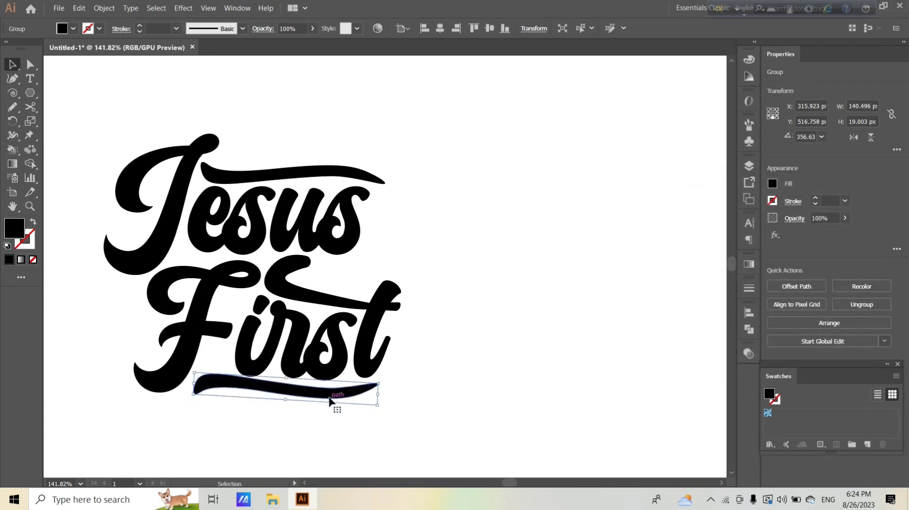
{"action": "left_click_drag", "start_coordinate": [330, 402], "coordinate": [401, 401]}
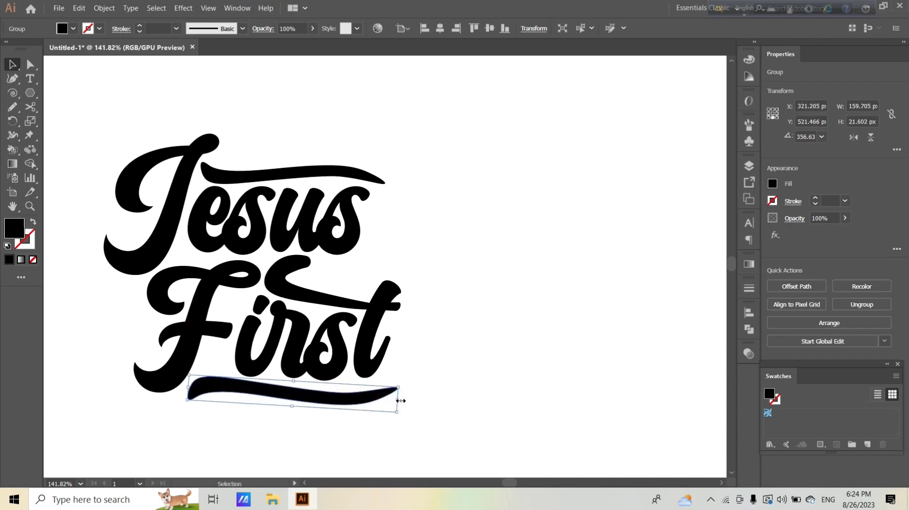
{"action": "left_click", "coordinate": [404, 401]}
{"action": "left_click", "coordinate": [400, 399]}
{"action": "left_click_drag", "start_coordinate": [403, 401], "coordinate": [406, 395]}
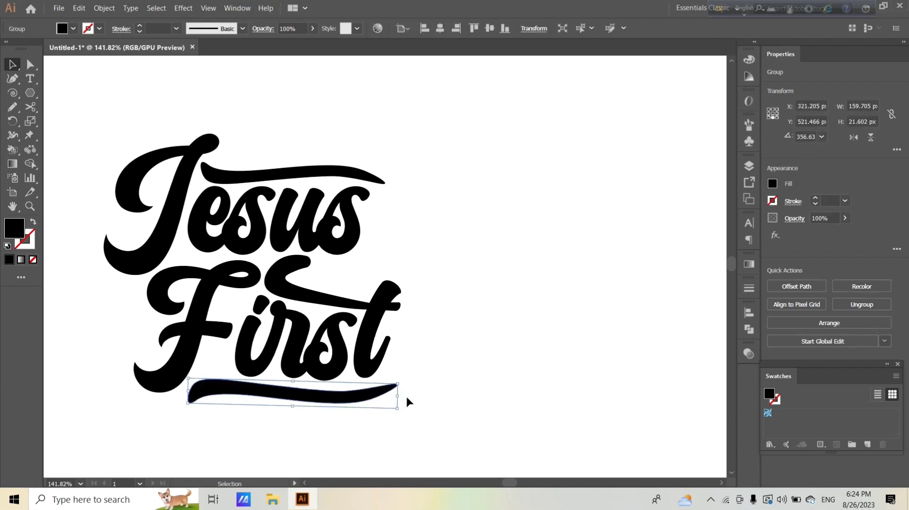
{"action": "left_click", "coordinate": [407, 396]}
Step: Tilt the top swash slightly clockwise and narrow it from the left
{"action": "key", "text": "z"}
{"action": "left_click_drag", "start_coordinate": [318, 349], "coordinate": [387, 376]}
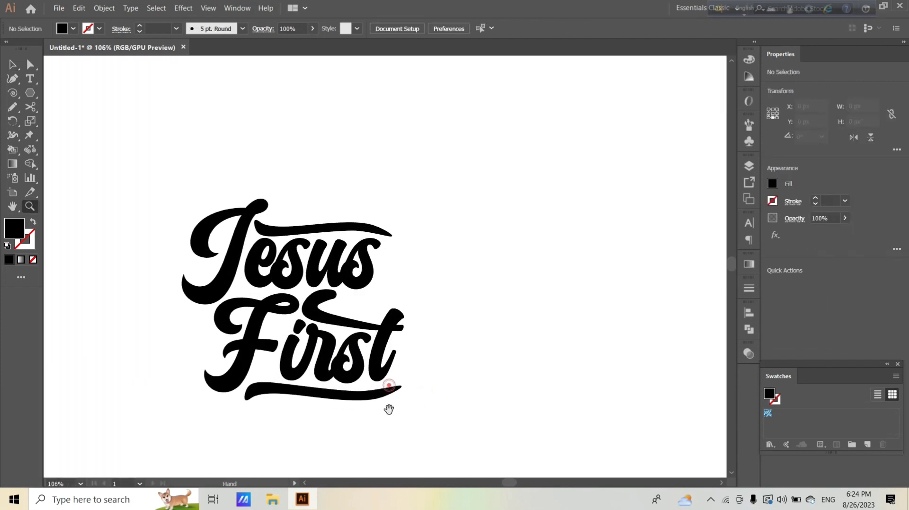
{"action": "key", "text": "v"}
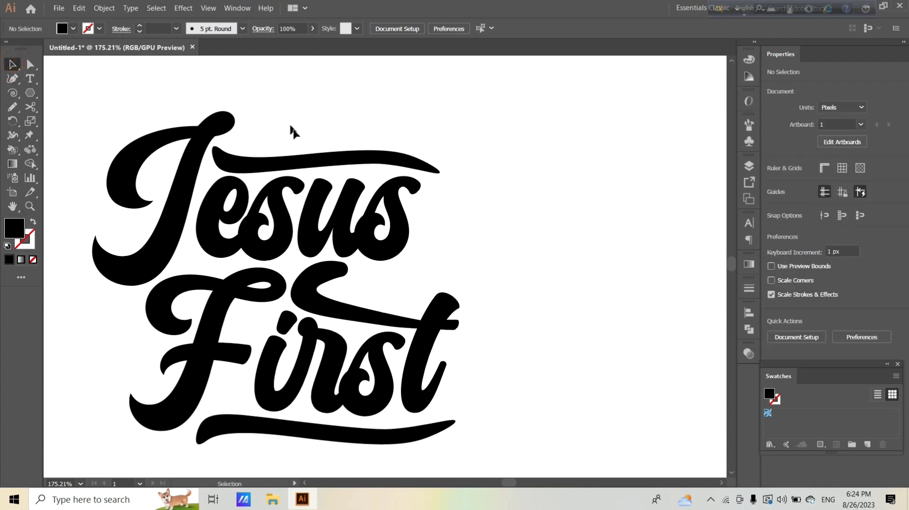
{"action": "left_click", "coordinate": [291, 160]}
{"action": "left_click_drag", "start_coordinate": [443, 175], "coordinate": [454, 182]}
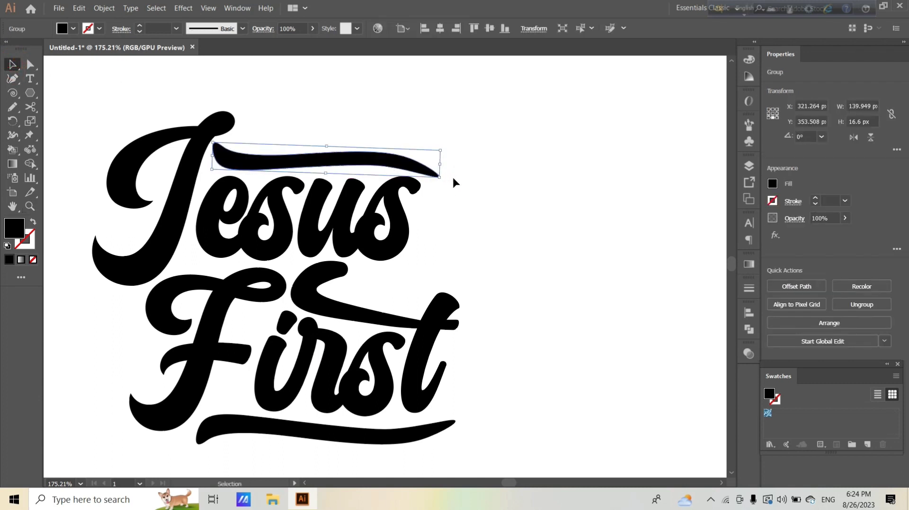
{"action": "left_click_drag", "start_coordinate": [210, 155], "coordinate": [213, 156]}
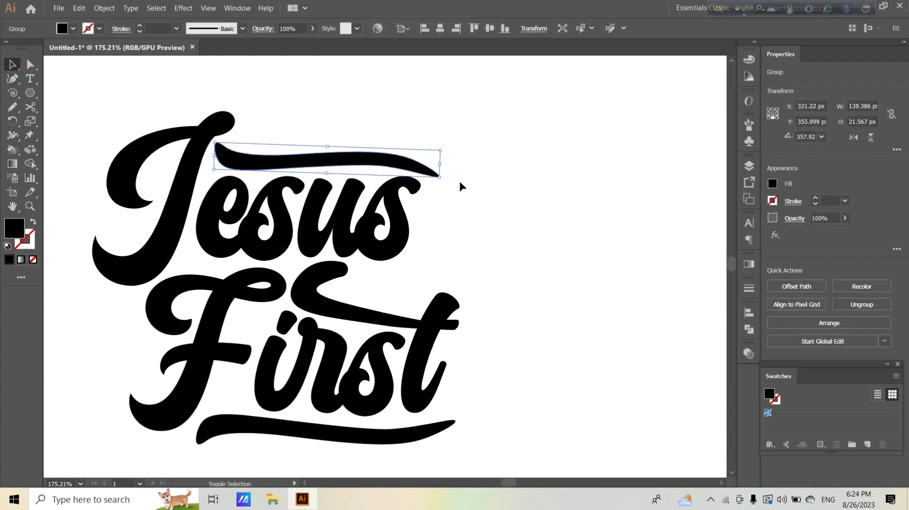
{"action": "left_click_drag", "start_coordinate": [328, 147], "coordinate": [329, 145]}
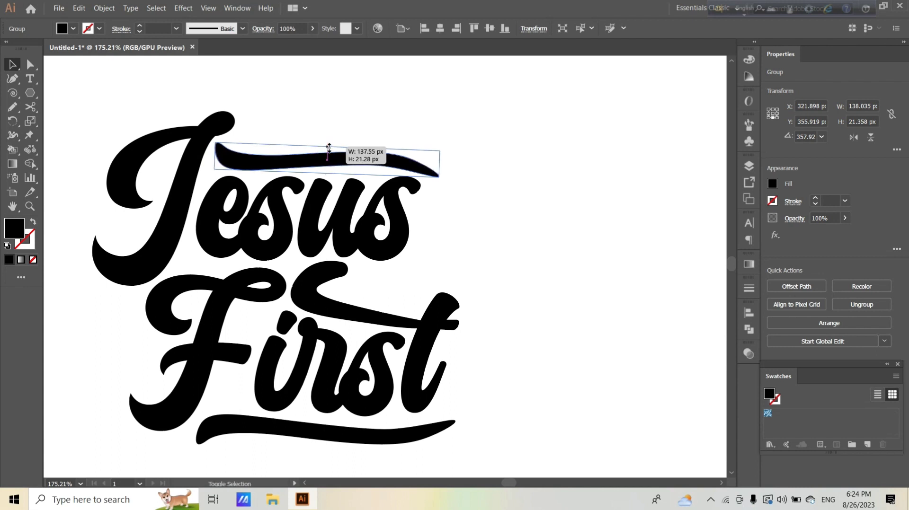
{"action": "left_click", "coordinate": [508, 185]}
Step: Narrow the top swash from the right to about 137.5 px wide
{"action": "scroll", "coordinate": [457, 217], "scroll_direction": "down", "scroll_amount": 1}
{"action": "left_click_drag", "start_coordinate": [457, 216], "coordinate": [497, 217]}
{"action": "left_click", "coordinate": [335, 189]}
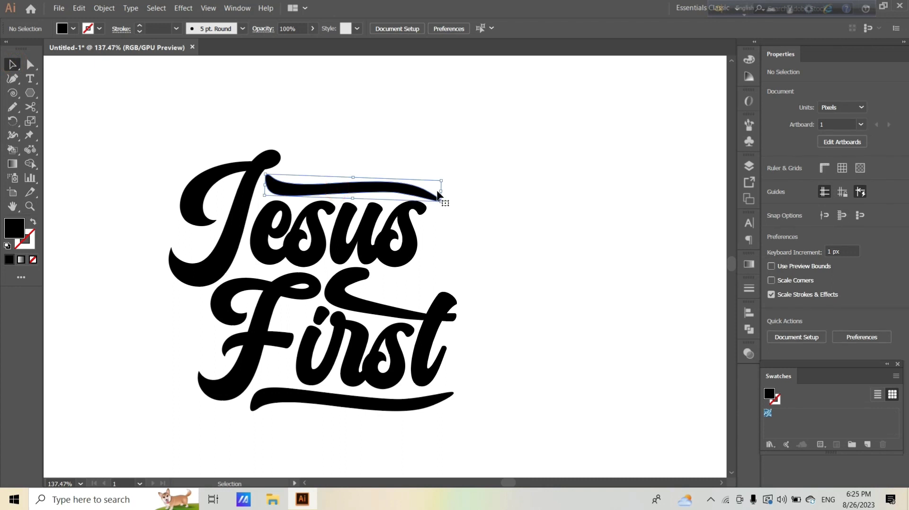
{"action": "left_click_drag", "start_coordinate": [441, 190], "coordinate": [439, 190]}
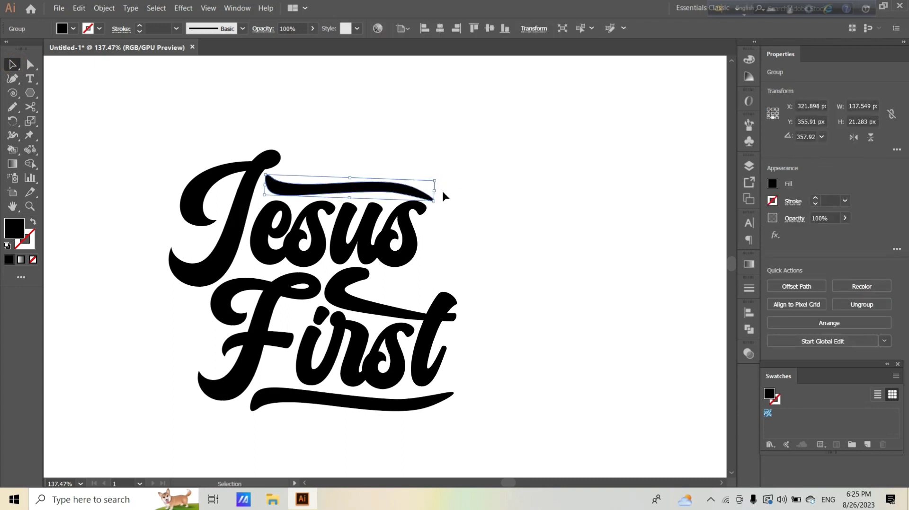
{"action": "left_click", "coordinate": [447, 194]}
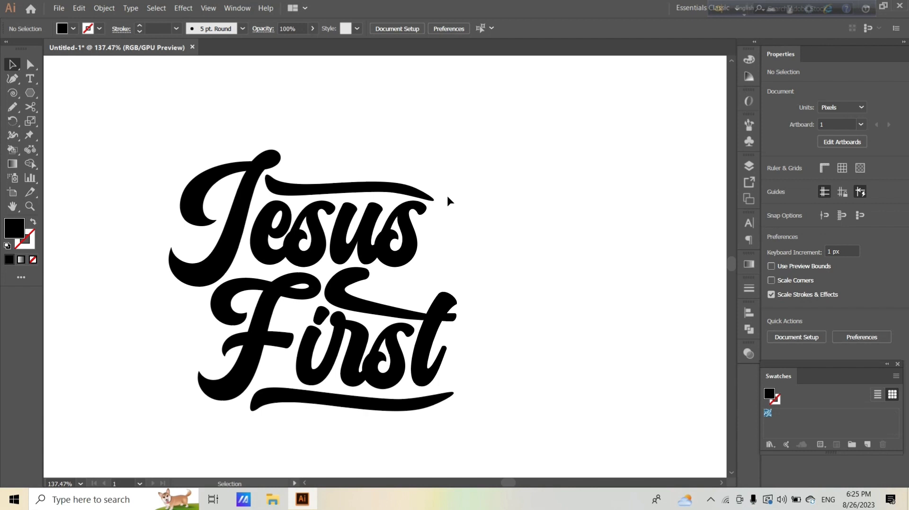
Step: Draw a tall vertical rectangle bar of about 213.5 px left of the lettering
{"action": "scroll", "coordinate": [447, 194], "scroll_direction": "down", "scroll_amount": 2}
{"action": "key", "text": "z"}
{"action": "left_click", "coordinate": [447, 197], "text": "alt"}
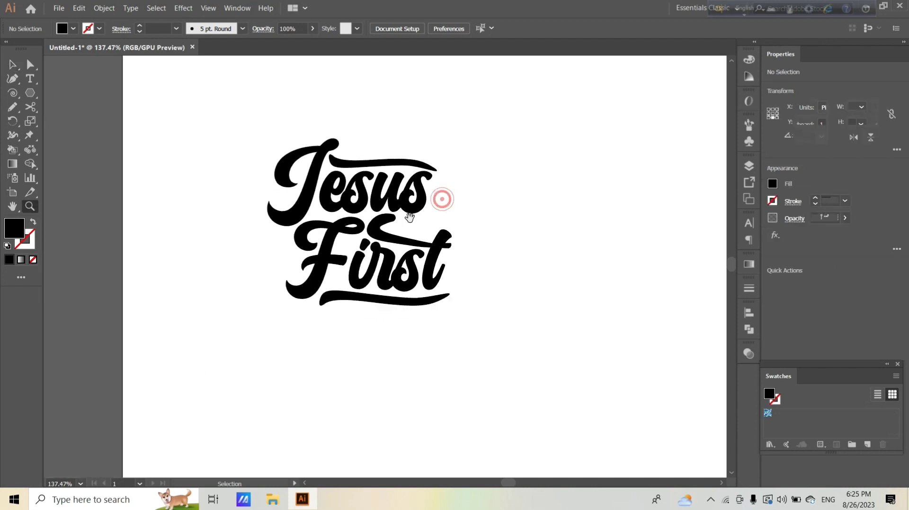
{"action": "left_click", "coordinate": [328, 231]}
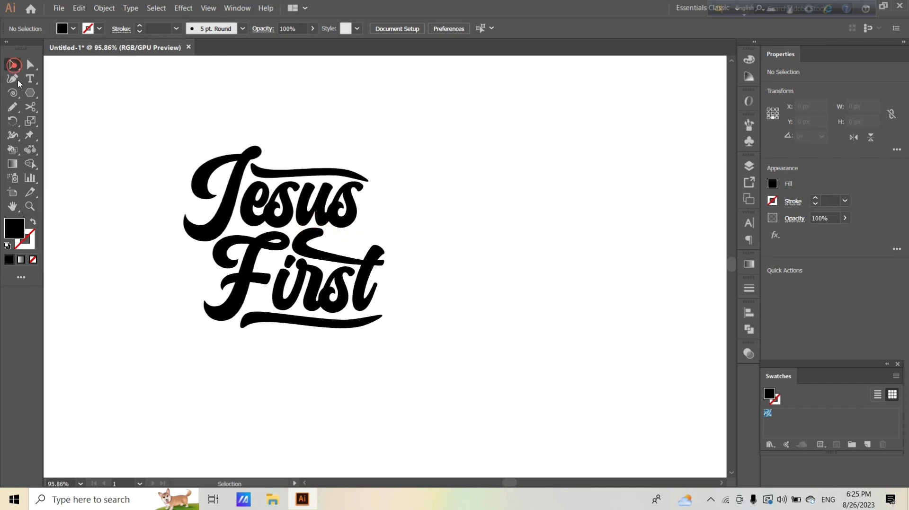
{"action": "right_click", "coordinate": [30, 93]}
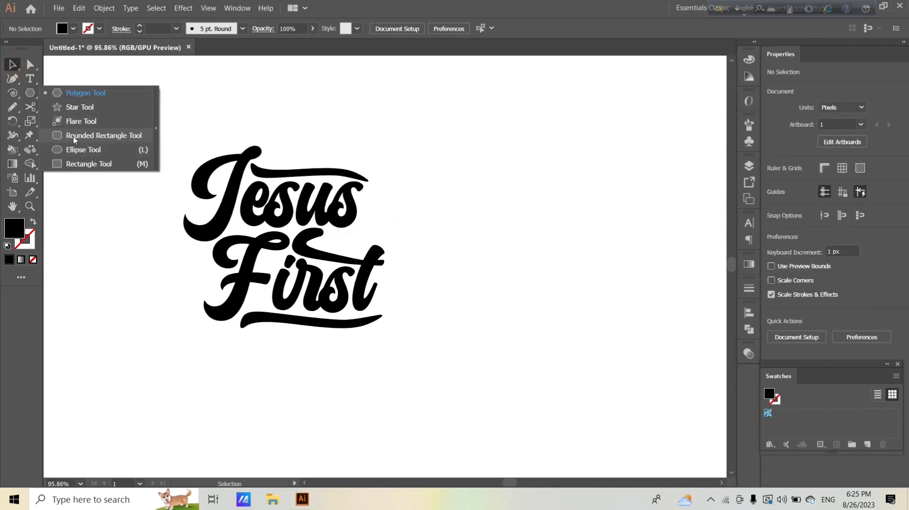
{"action": "left_click", "coordinate": [68, 163]}
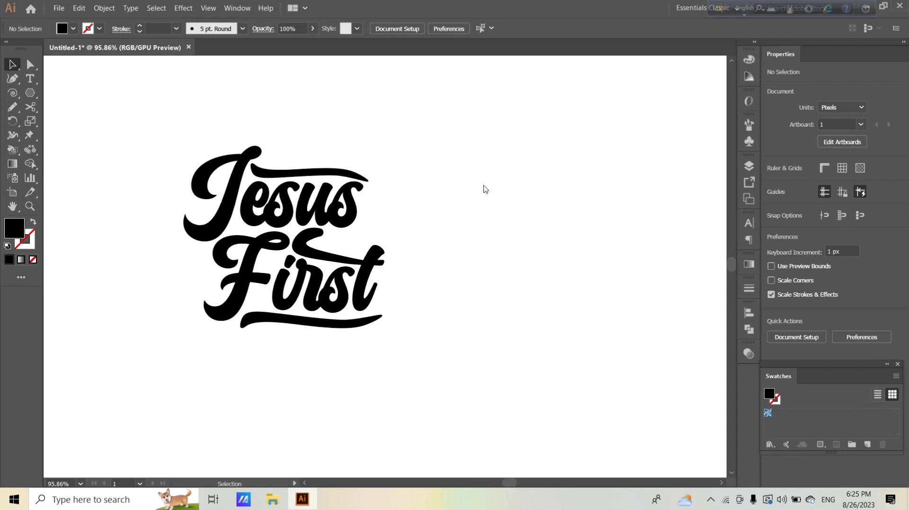
{"action": "scroll", "coordinate": [484, 190], "scroll_direction": "left", "scroll_amount": 5}
{"action": "key", "text": "m"}
{"action": "left_click_drag", "start_coordinate": [407, 186], "coordinate": [417, 376]}
{"action": "scroll", "coordinate": [450, 192], "scroll_direction": "up", "scroll_amount": 3}
{"action": "left_click", "coordinate": [30, 93]}
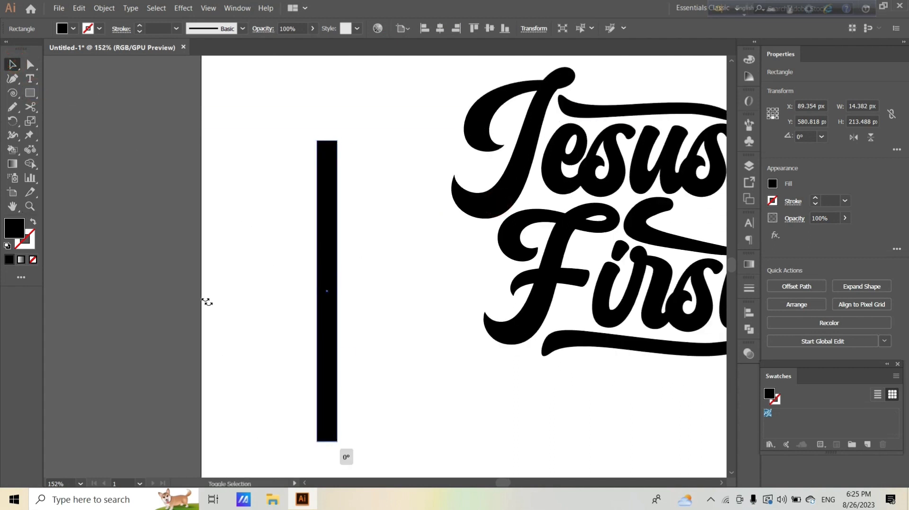
Step: Add a rotated copy shortened to 72.6 px as the crossbar and select both bars
{"action": "left_click_drag", "start_coordinate": [208, 301], "coordinate": [187, 290]}
{"action": "left_click_drag", "start_coordinate": [355, 298], "coordinate": [354, 197]}
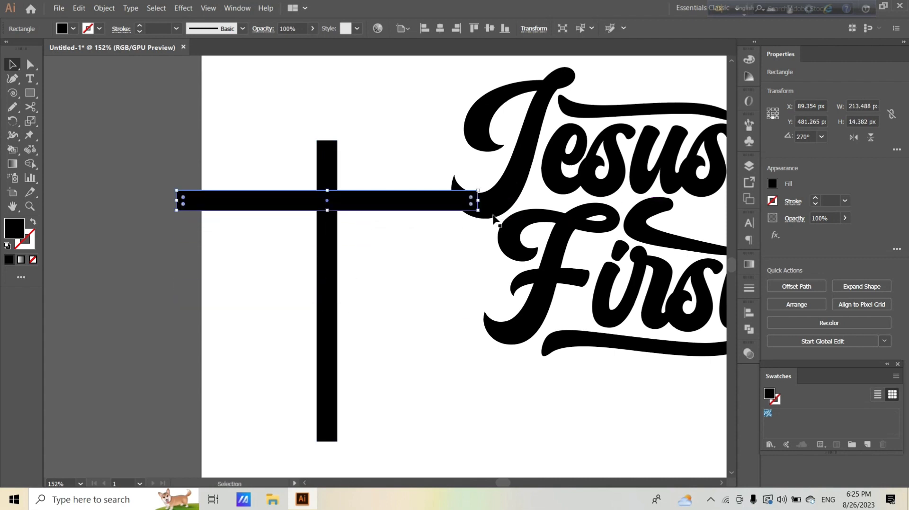
{"action": "left_click_drag", "start_coordinate": [478, 200], "coordinate": [379, 206]}
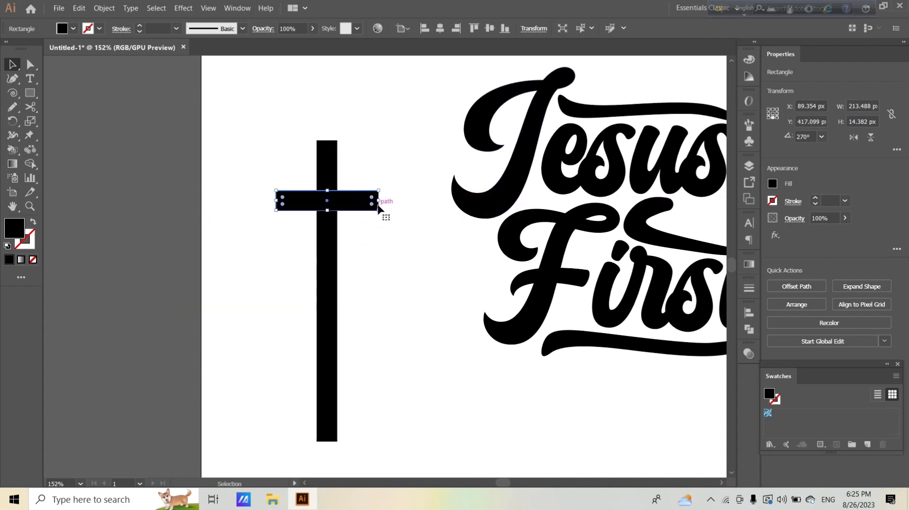
{"action": "key", "text": "z"}
{"action": "left_click_drag", "start_coordinate": [321, 190], "coordinate": [365, 202]}
{"action": "left_click", "coordinate": [11, 65]}
{"action": "left_click_drag", "start_coordinate": [233, 101], "coordinate": [425, 272]}
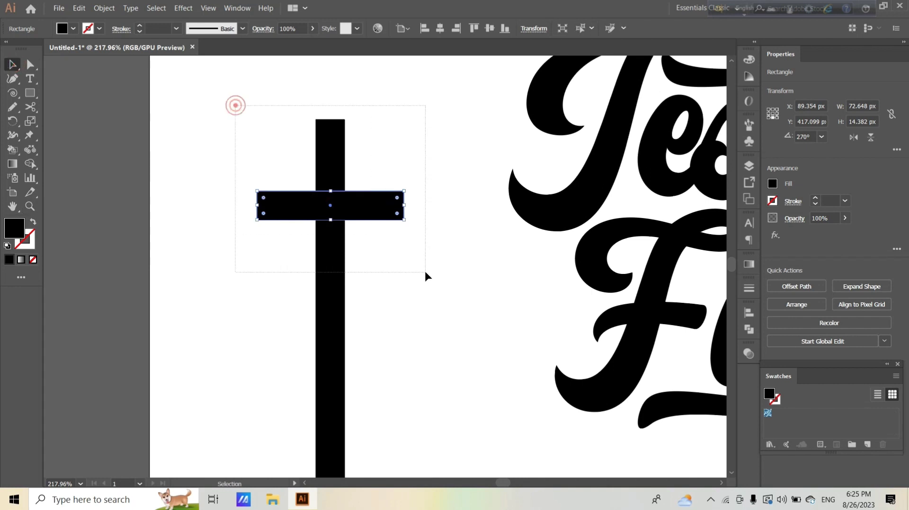
{"action": "left_click", "coordinate": [30, 165]}
Step: Merge the crossbar and upright into one cross shape with Shape Builder
{"action": "left_click_drag", "start_coordinate": [294, 213], "coordinate": [324, 284]}
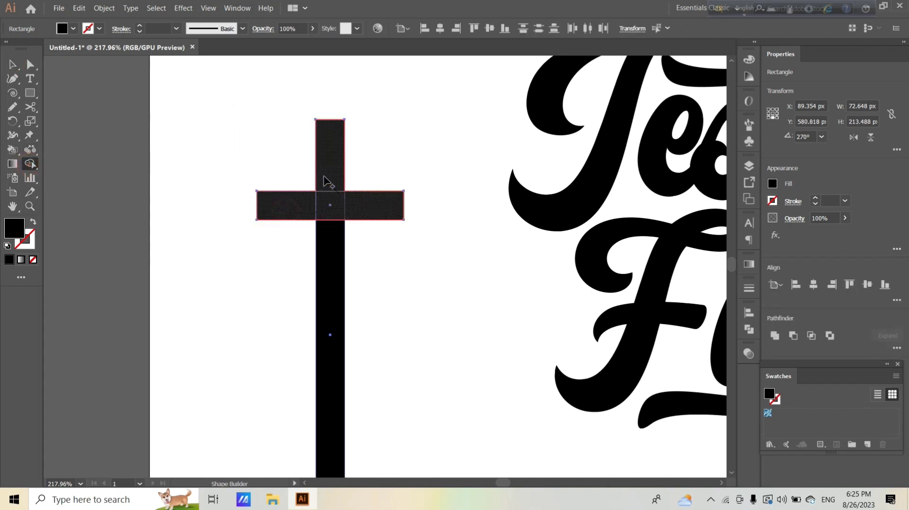
{"action": "left_click", "coordinate": [11, 65]}
{"action": "left_click", "coordinate": [251, 175]}
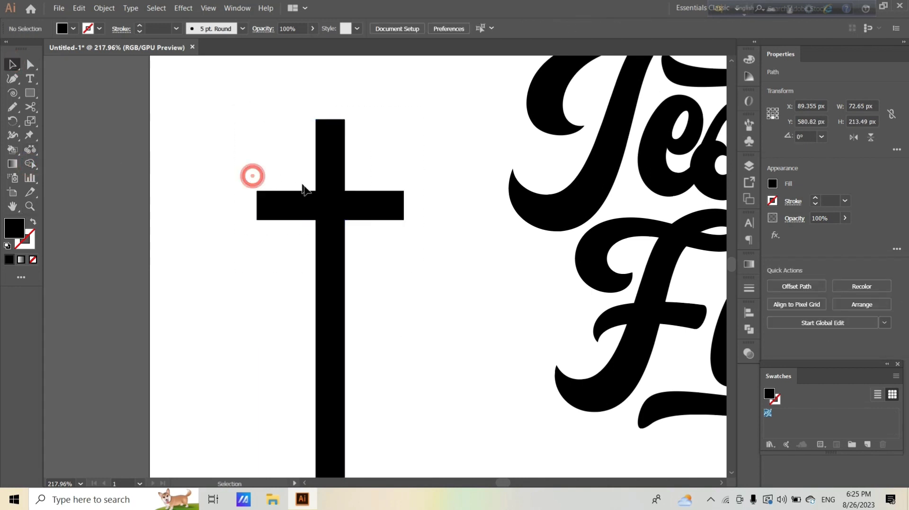
{"action": "left_click", "coordinate": [310, 195]}
{"action": "left_click", "coordinate": [29, 67]}
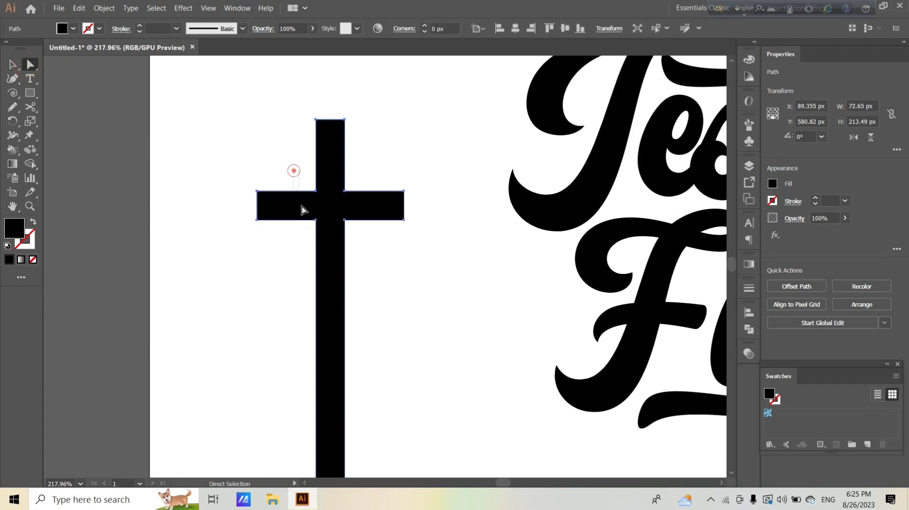
Step: Nudge the cross's inner corner anchors so the arms narrow toward the centre
{"action": "left_click_drag", "start_coordinate": [323, 232], "coordinate": [325, 233]}
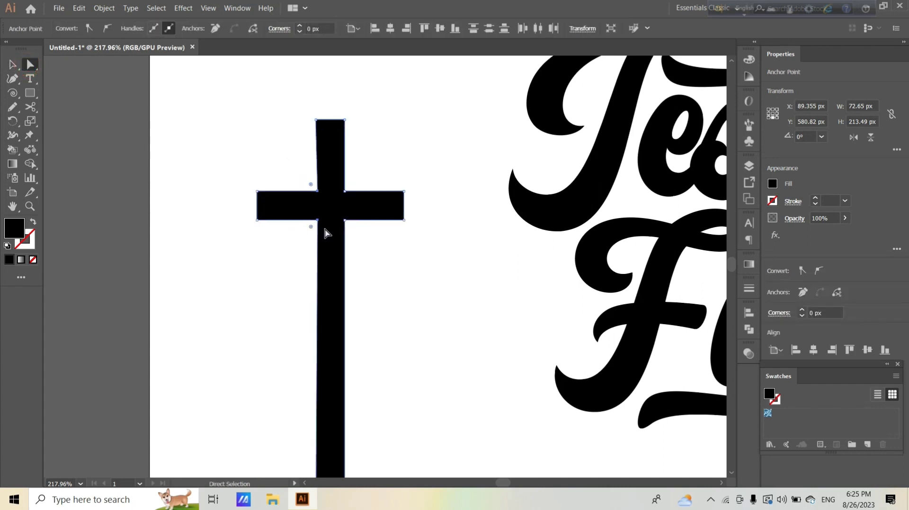
{"action": "key", "text": "Right"}
{"action": "key", "text": "Right"}
{"action": "key", "text": "Right"}
{"action": "key", "text": "Right"}
{"action": "key", "text": "Right"}
{"action": "key", "text": "Right"}
{"action": "key", "text": "Right"}
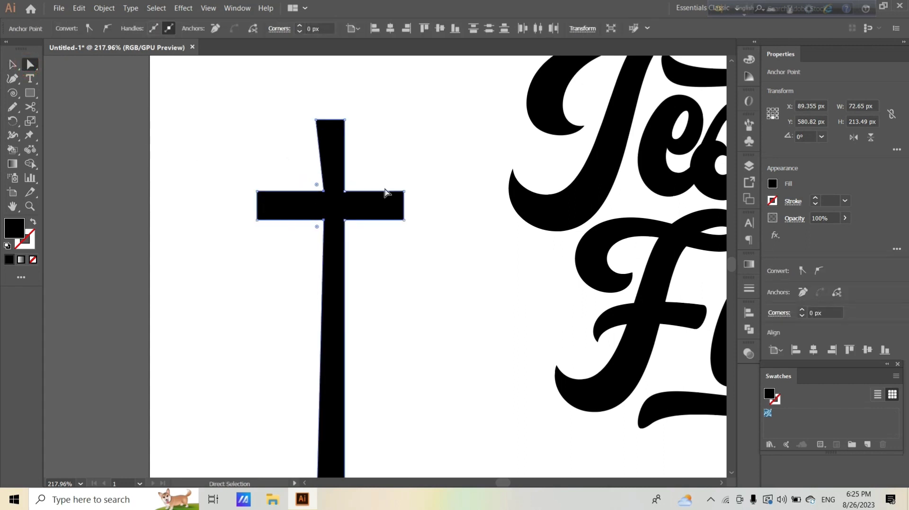
{"action": "left_click_drag", "start_coordinate": [373, 176], "coordinate": [334, 243]}
{"action": "key", "text": "Left"}
{"action": "key", "text": "Left"}
{"action": "key", "text": "Left"}
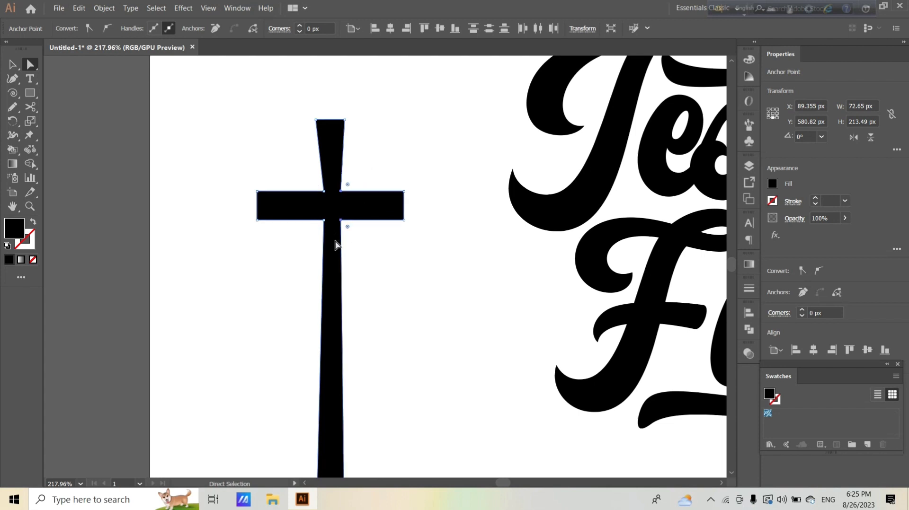
{"action": "key", "text": "Left"}
{"action": "key", "text": "Left"}
{"action": "key", "text": "Left"}
{"action": "key", "text": "Right"}
{"action": "key", "text": "Right"}
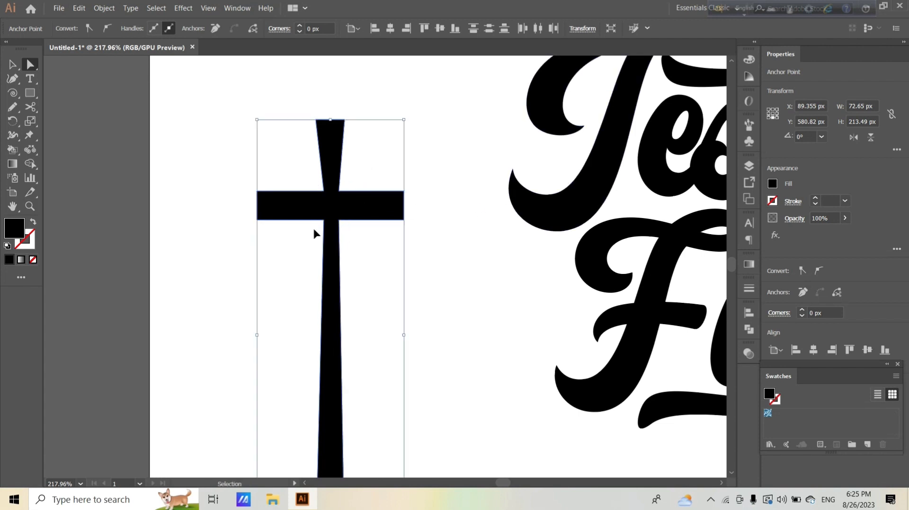
{"action": "key", "text": "Right"}
{"action": "key", "text": "Right"}
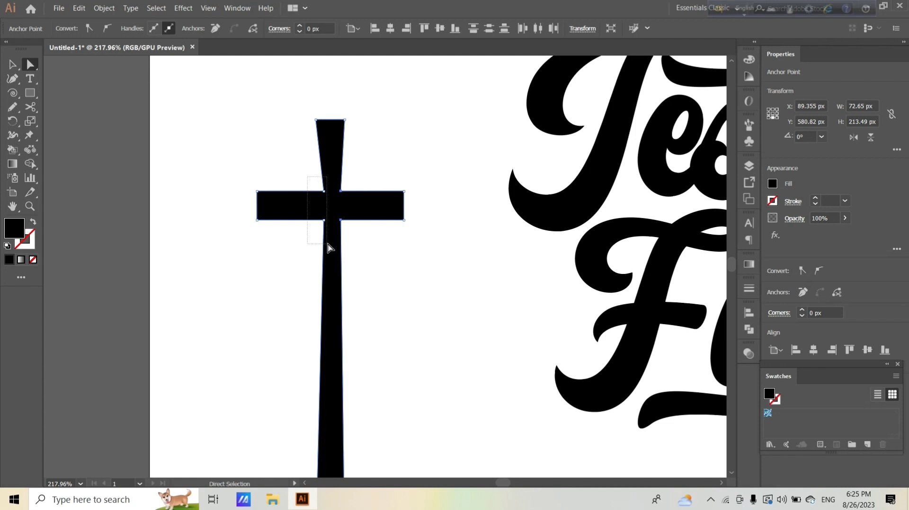
{"action": "key", "text": "Left"}
{"action": "key", "text": "Left"}
{"action": "key", "text": "Left"}
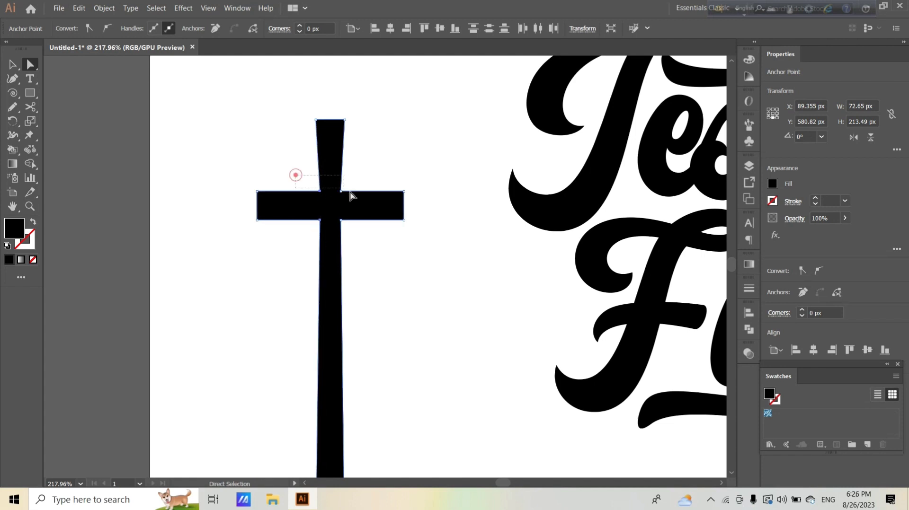
{"action": "left_click_drag", "start_coordinate": [352, 196], "coordinate": [359, 201]}
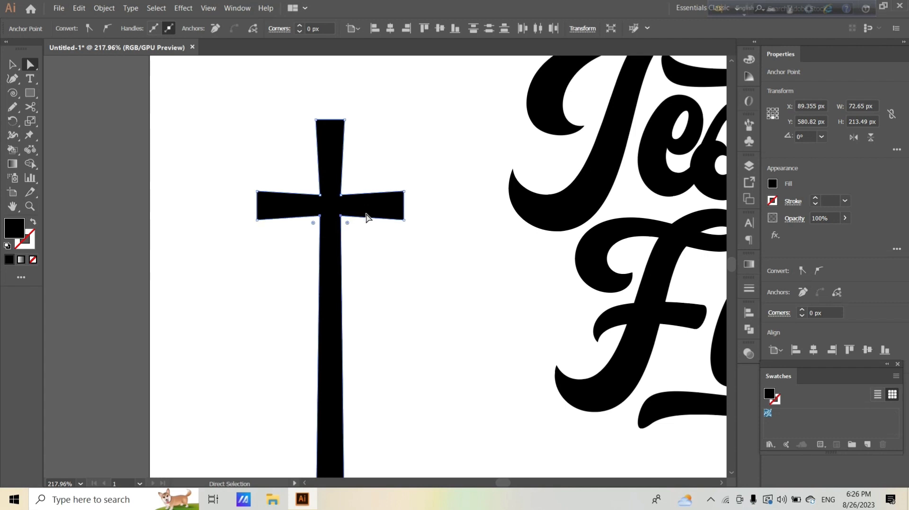
Step: Move the cross to the end of 'Jesus', above the swash of 'First'
{"action": "mouse_move", "coordinate": [365, 239]}
{"action": "left_mouse_down"}
{"action": "mouse_move", "coordinate": [294, 239]}
{"action": "mouse_move", "coordinate": [303, 238]}
{"action": "left_mouse_up"}
{"action": "key", "text": "v"}
{"action": "left_click", "coordinate": [97, 258]}
{"action": "left_click_drag", "start_coordinate": [142, 213], "coordinate": [400, 234]}
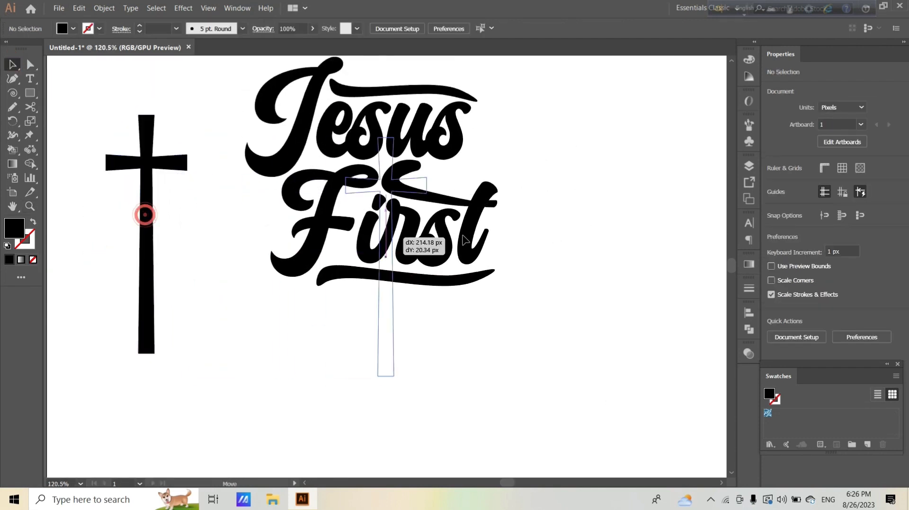
{"action": "mouse_move", "coordinate": [466, 219]}
{"action": "left_mouse_down"}
{"action": "mouse_move", "coordinate": [439, 237]}
{"action": "mouse_move", "coordinate": [456, 207]}
{"action": "mouse_move", "coordinate": [488, 192]}
{"action": "mouse_move", "coordinate": [698, 252]}
{"action": "left_mouse_up"}
{"action": "key", "text": "z"}
Step: Slightly round the cross's tip corners with live-corner widgets
{"action": "key", "text": "v"}
{"action": "left_click", "coordinate": [29, 64]}
{"action": "key", "text": "z"}
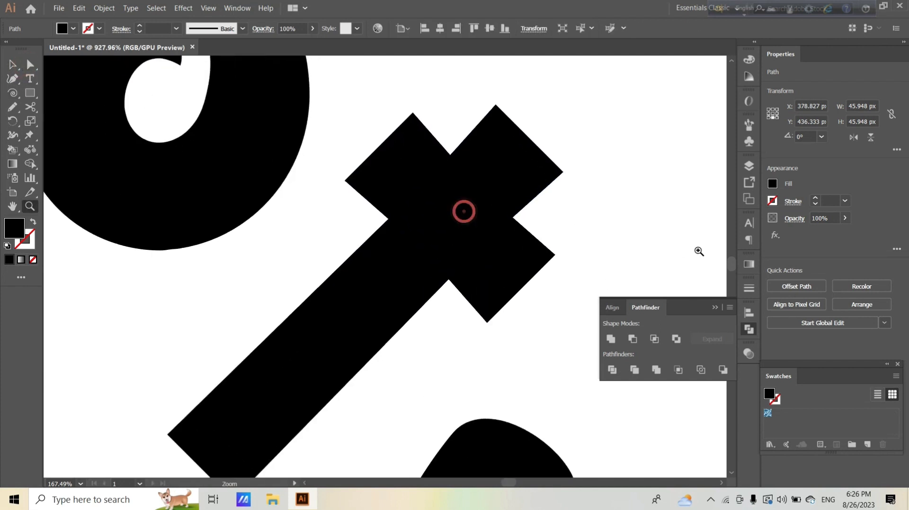
{"action": "left_click", "coordinate": [28, 63]}
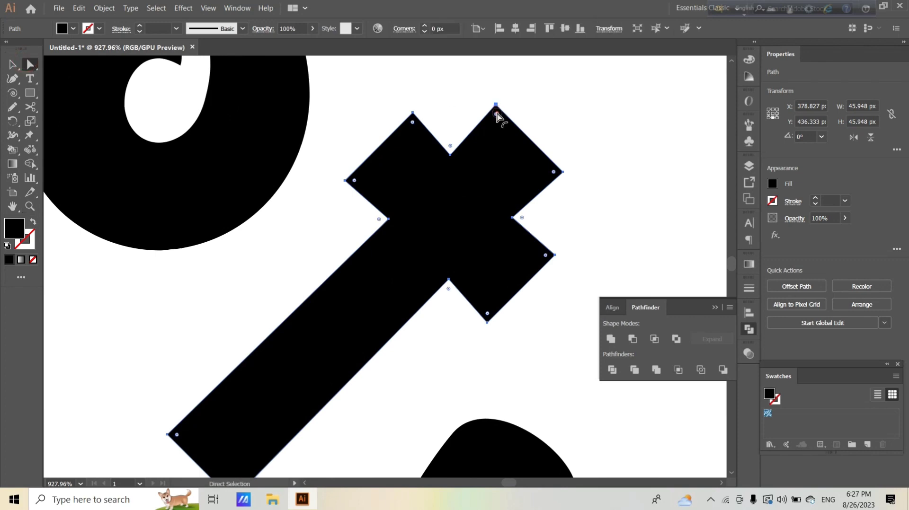
{"action": "left_click_drag", "start_coordinate": [498, 116], "coordinate": [497, 117]}
{"action": "key", "text": "ctrl+0"}
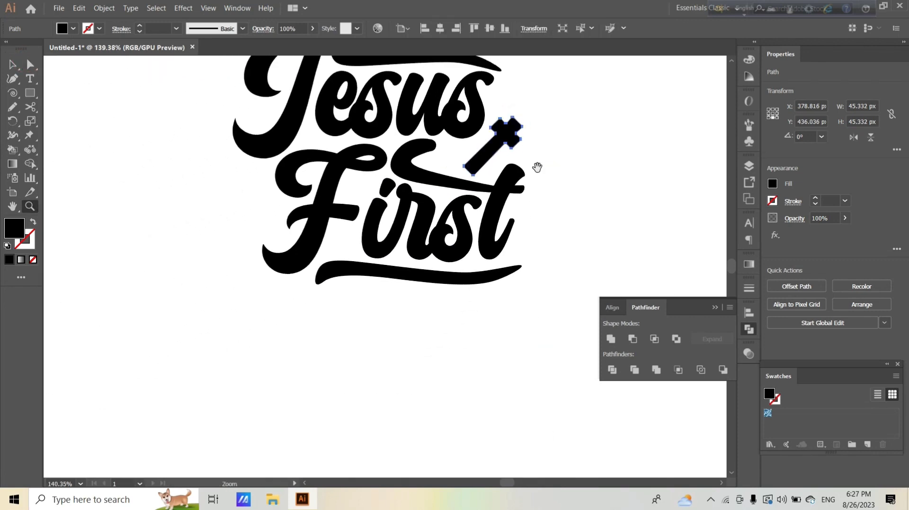
Step: Marquee-select all the lettering together with the cross
{"action": "left_click", "coordinate": [499, 195], "text": "alt"}
{"action": "key", "text": "v"}
{"action": "mouse_move", "coordinate": [213, 119]}
{"action": "left_mouse_down"}
{"action": "mouse_move", "coordinate": [326, 222]}
{"action": "mouse_move", "coordinate": [464, 380]}
{"action": "left_mouse_up"}
Step: Group the lettering and cross, then shift the group slightly right
{"action": "right_click", "coordinate": [360, 191]}
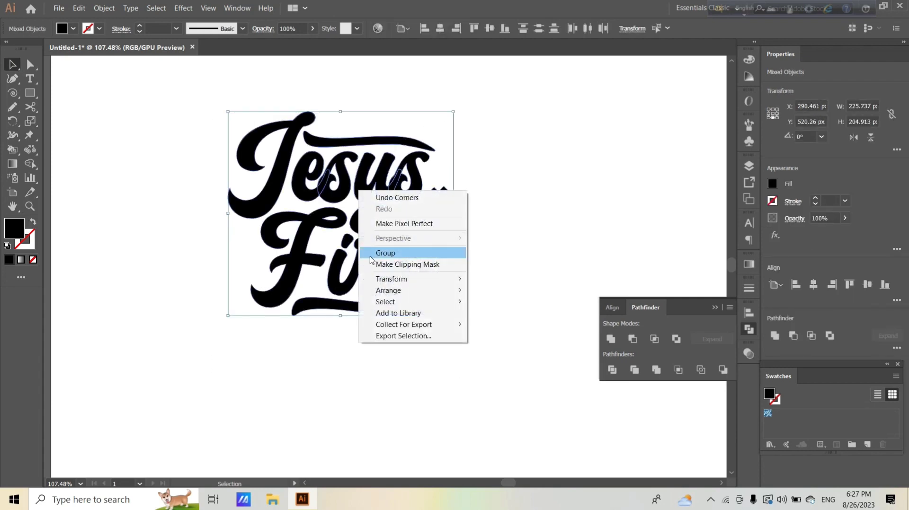
{"action": "left_click", "coordinate": [385, 253]}
{"action": "key", "text": "z"}
{"action": "left_click", "coordinate": [264, 224], "text": "alt"}
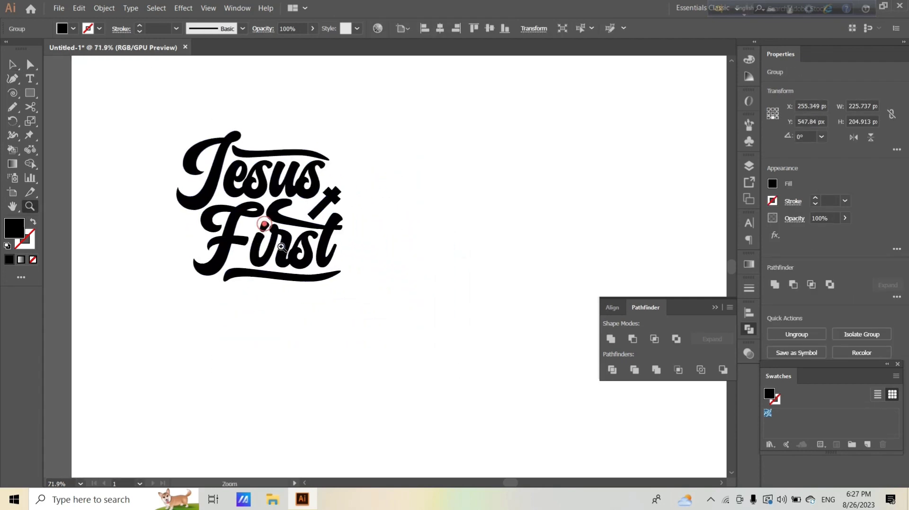
{"action": "left_click", "coordinate": [281, 246]}
{"action": "key", "text": "v"}
{"action": "left_click", "coordinate": [303, 206]}
{"action": "left_click_drag", "start_coordinate": [297, 193], "coordinate": [320, 194]}
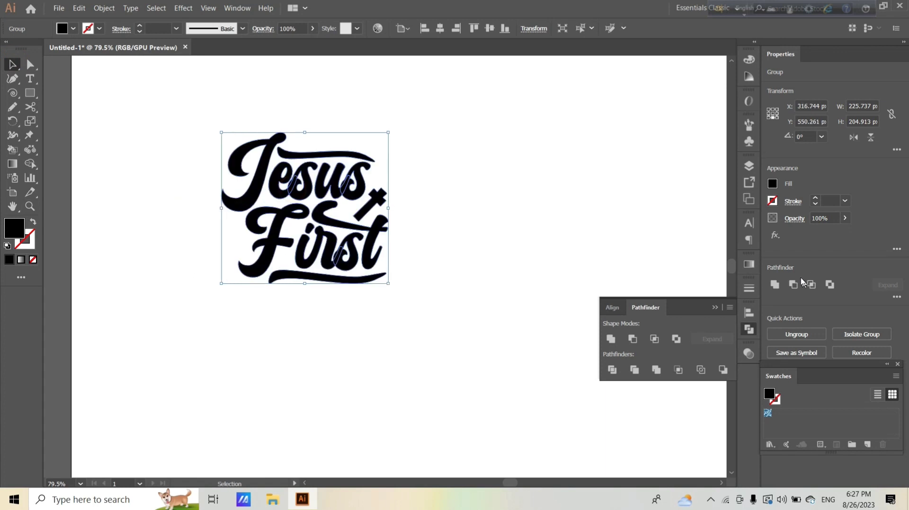
Step: Add a new fill to the group in Appearance and make it tan
{"action": "left_click", "coordinate": [898, 250]}
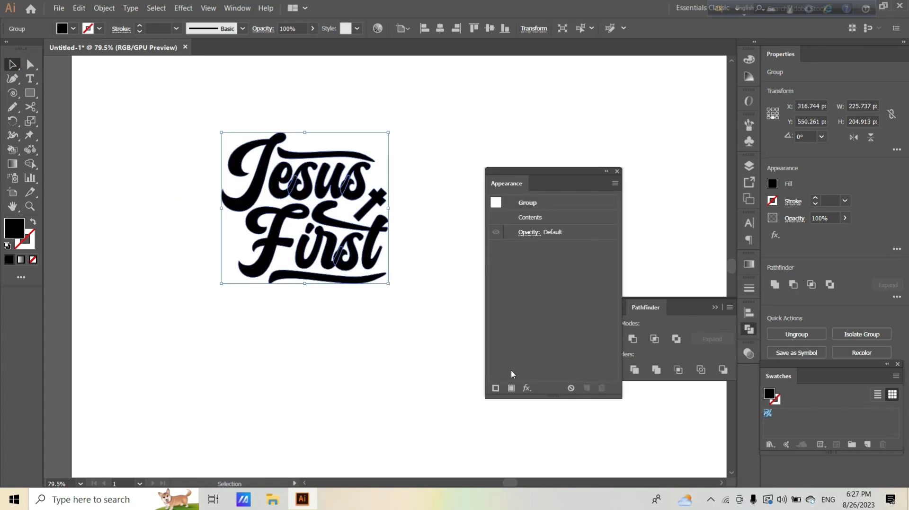
{"action": "left_click", "coordinate": [699, 304]}
{"action": "left_click", "coordinate": [511, 388]}
{"action": "left_click", "coordinate": [549, 247]}
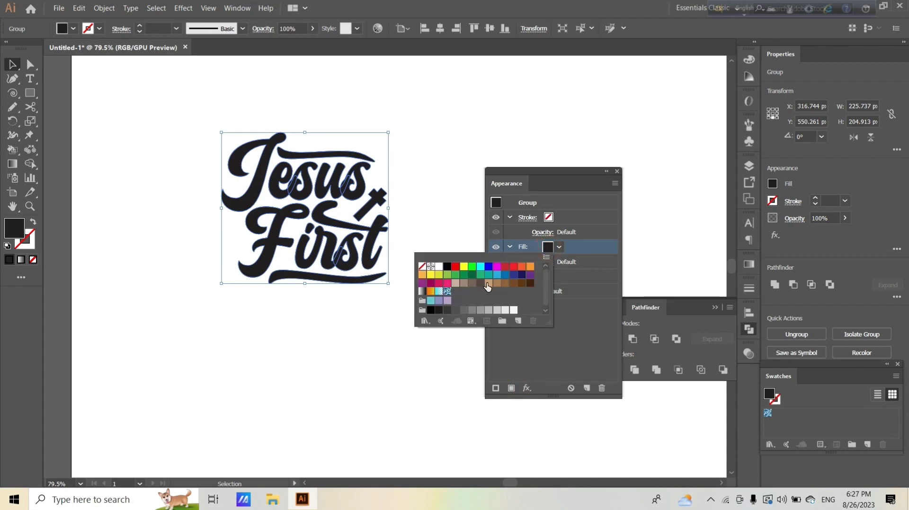
{"action": "left_click", "coordinate": [488, 284]}
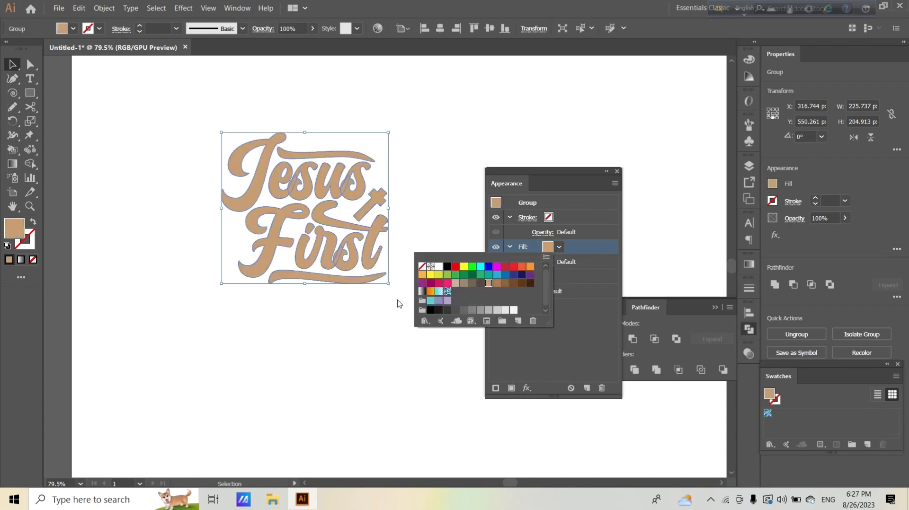
Step: Duplicate the group's stroke and move the copy below the Contents
{"action": "left_click", "coordinate": [591, 257]}
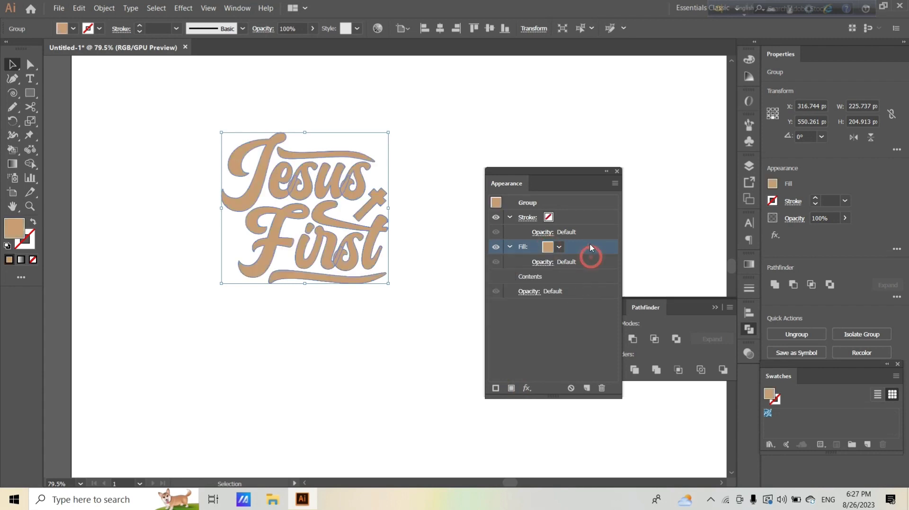
{"action": "left_click", "coordinate": [580, 220]}
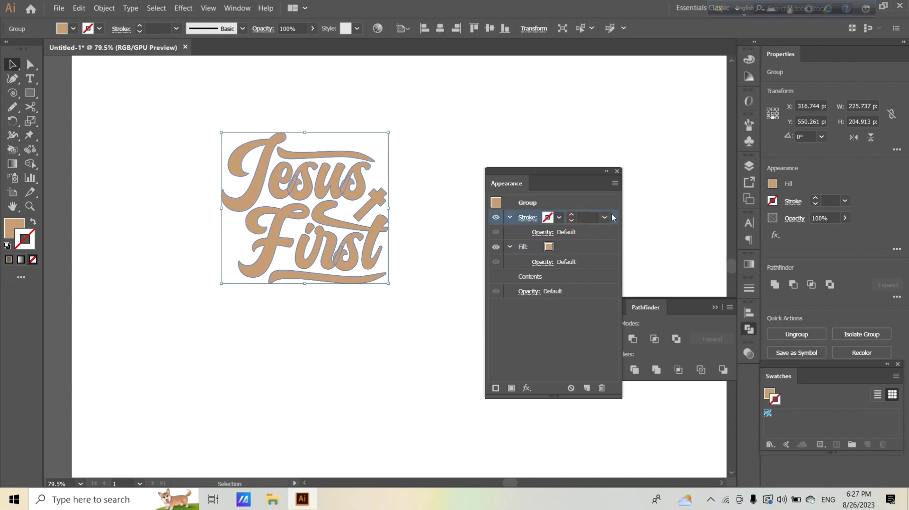
{"action": "left_click", "coordinate": [587, 388]}
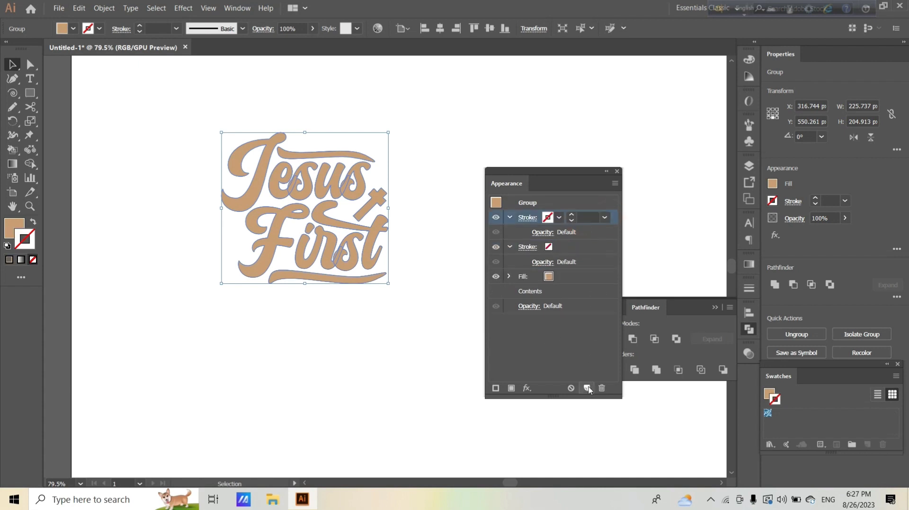
{"action": "left_click", "coordinate": [572, 247]}
{"action": "mouse_move", "coordinate": [613, 254]}
{"action": "left_mouse_down"}
{"action": "mouse_move", "coordinate": [592, 329]}
{"action": "mouse_move", "coordinate": [592, 299]}
{"action": "left_mouse_up"}
Step: Make the outline dark grey R=26 G=26 B=26 at about 7 pt
{"action": "left_click", "coordinate": [571, 289]}
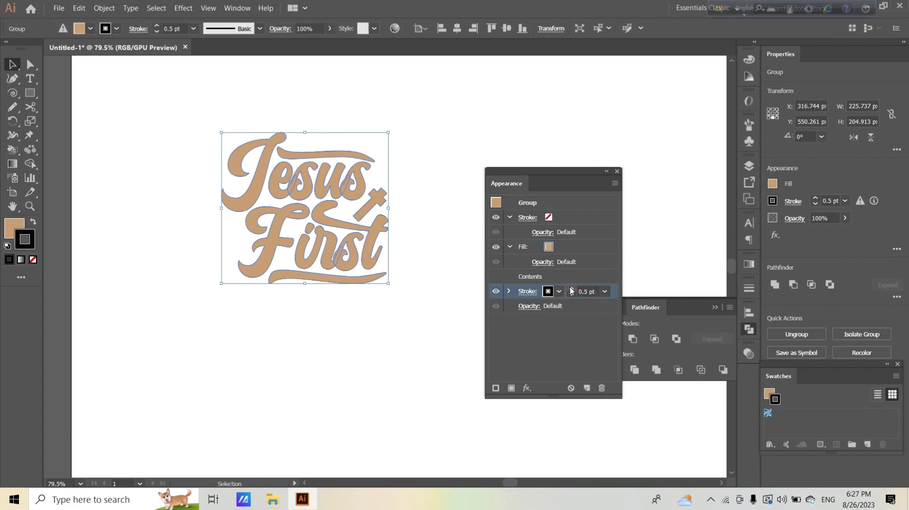
{"action": "left_click", "coordinate": [571, 289]}
{"action": "left_click", "coordinate": [571, 289]}
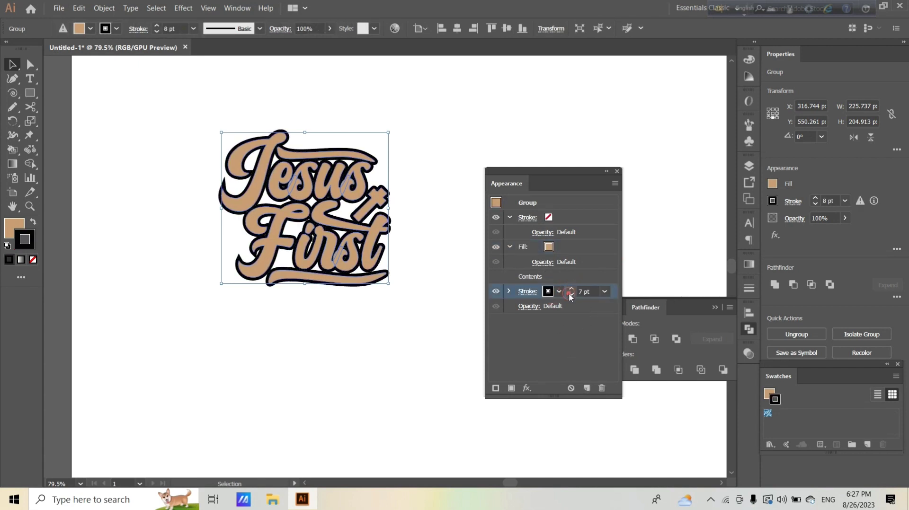
{"action": "left_click", "coordinate": [548, 291]}
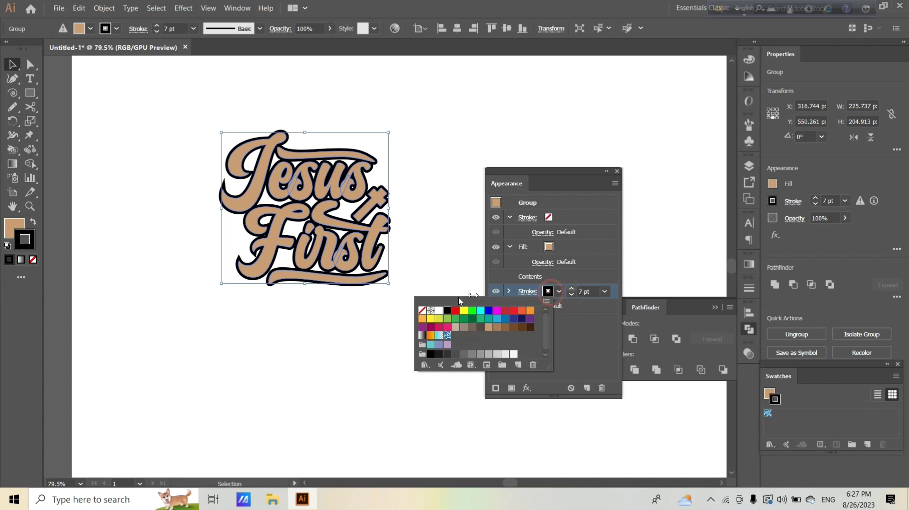
{"action": "left_click", "coordinate": [437, 356]}
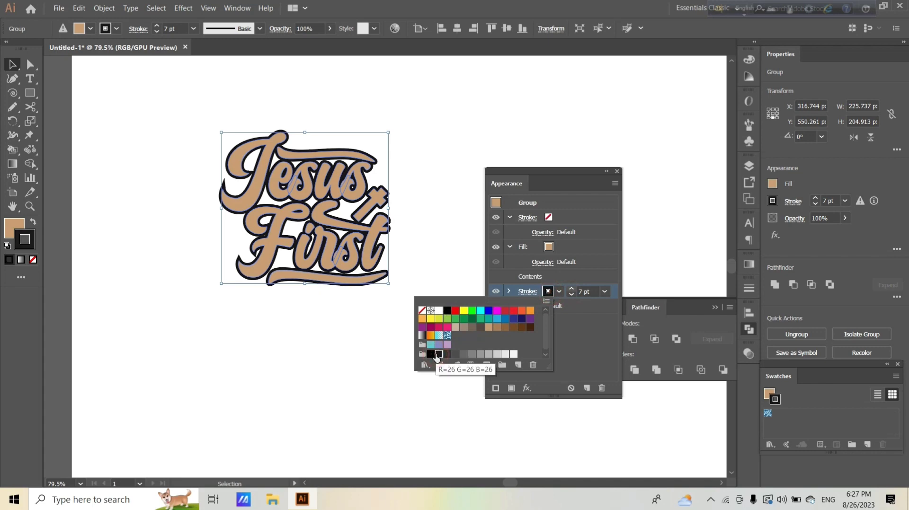
Step: Push the outline weight up to 20 pt, then settle it at 15 pt
{"action": "left_click", "coordinate": [571, 289]}
{"action": "left_click", "coordinate": [571, 289]}
{"action": "left_click", "coordinate": [572, 289], "text": "shift"}
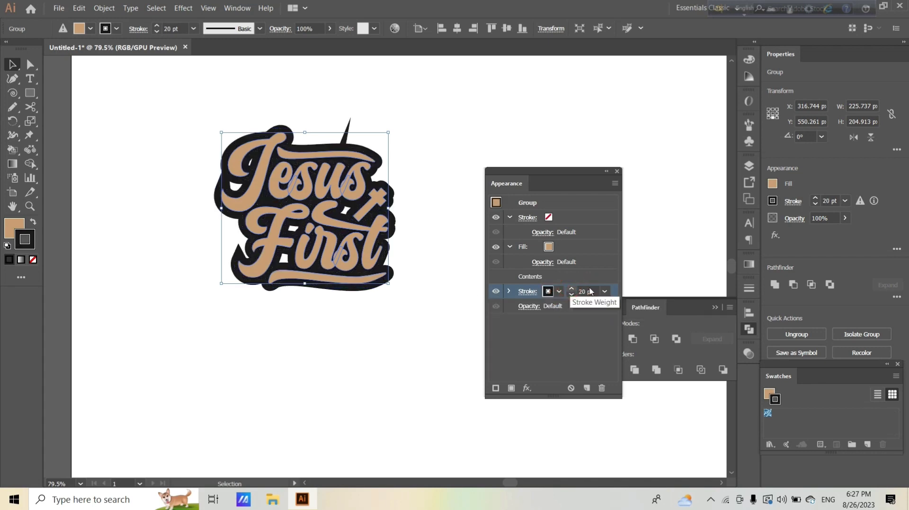
{"action": "left_click", "coordinate": [572, 295]}
{"action": "left_click", "coordinate": [571, 295]}
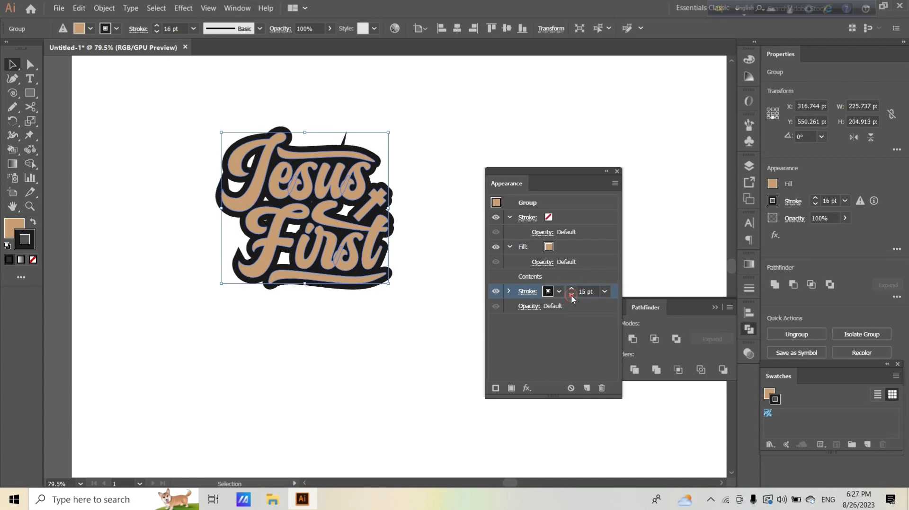
{"action": "left_click", "coordinate": [572, 295]}
{"action": "left_click", "coordinate": [572, 295]}
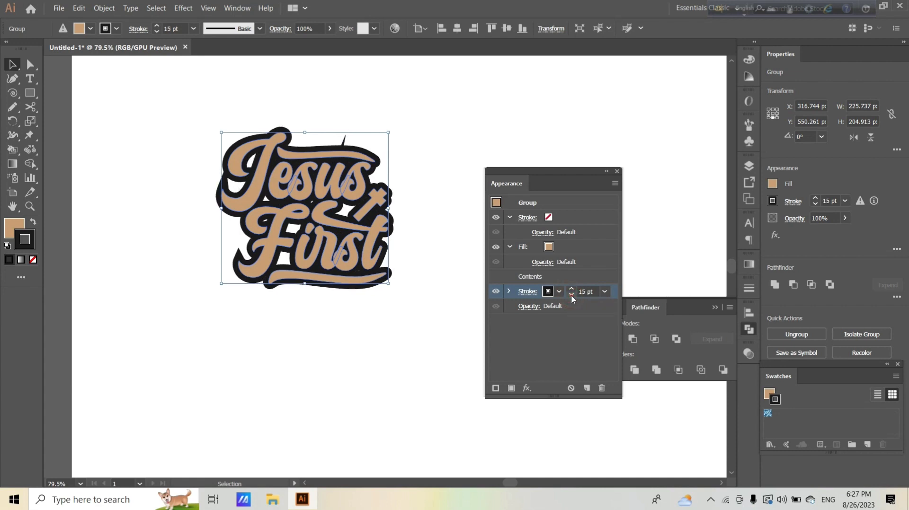
{"action": "left_click", "coordinate": [597, 292]}
{"action": "left_click", "coordinate": [609, 290]}
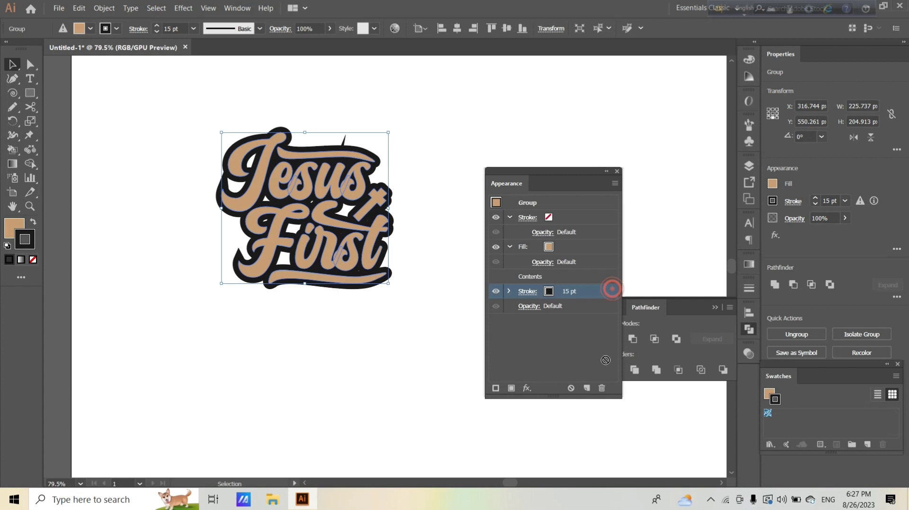
Step: Add a duplicate stroke coloured green at 30 pt as the outer outline
{"action": "left_click", "coordinate": [587, 388]}
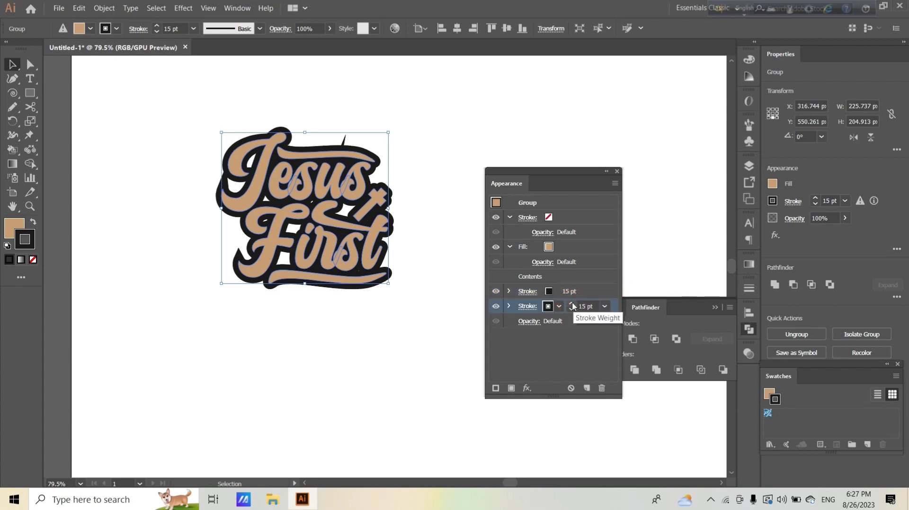
{"action": "left_click", "coordinate": [571, 304]}
{"action": "left_click", "coordinate": [572, 304]}
{"action": "left_click", "coordinate": [571, 304]}
{"action": "left_click", "coordinate": [572, 304]}
{"action": "left_click", "coordinate": [571, 304]}
{"action": "left_click", "coordinate": [548, 306]}
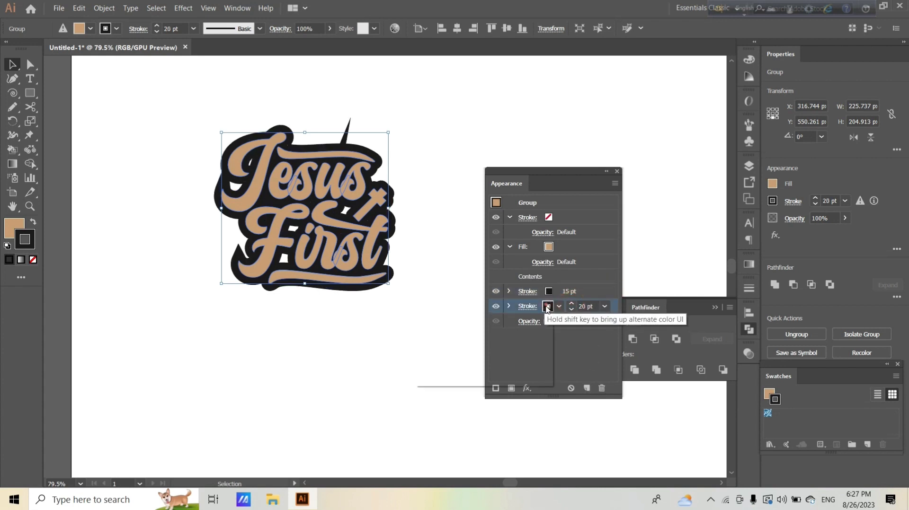
{"action": "left_click", "coordinate": [487, 335]}
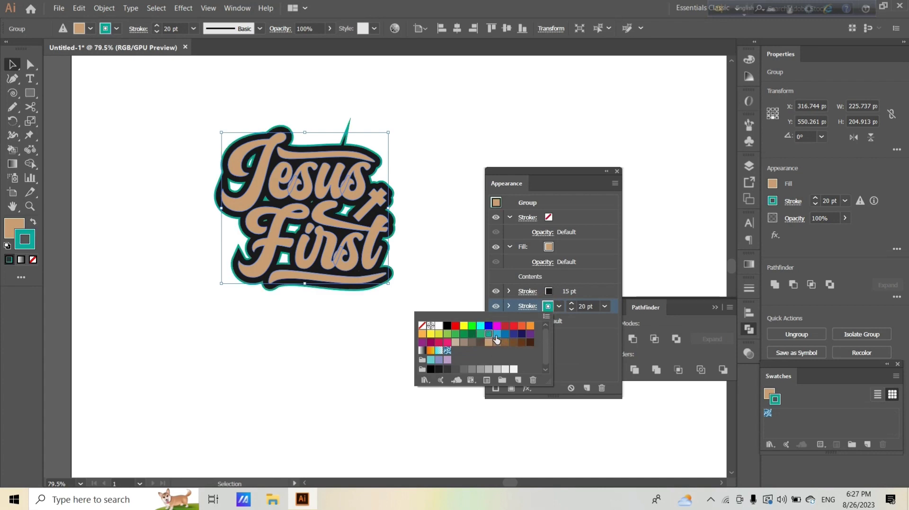
{"action": "left_click", "coordinate": [480, 335]}
{"action": "left_click", "coordinate": [572, 304]}
{"action": "type", "text": "30"}
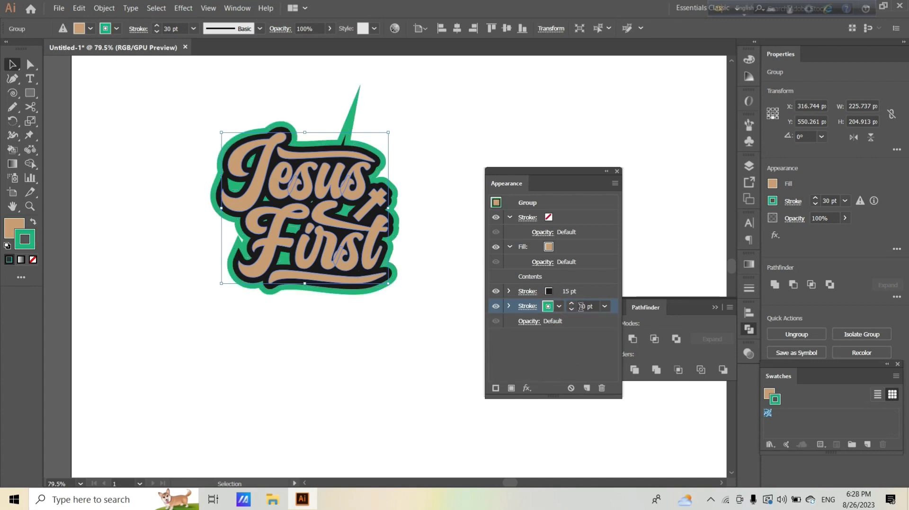
Step: Apply Round Join to both the green and black strokes
{"action": "left_click", "coordinate": [749, 290]}
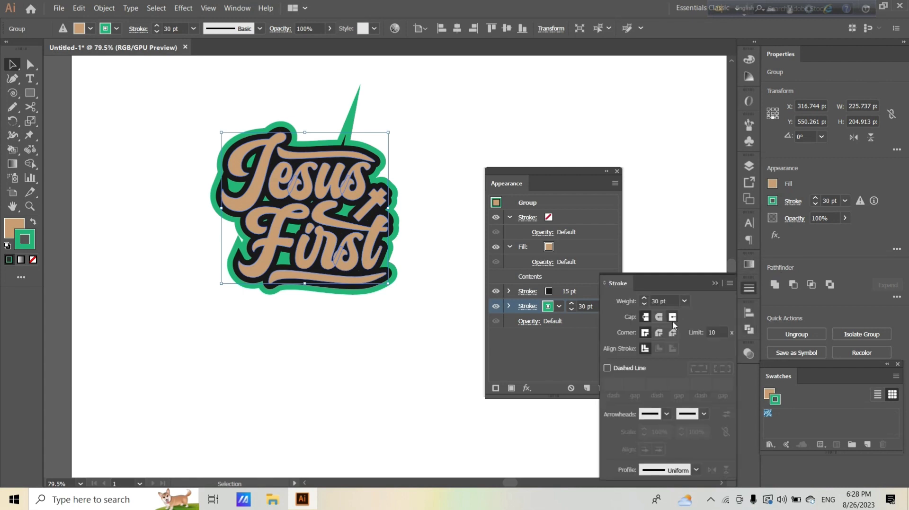
{"action": "left_click", "coordinate": [659, 333]}
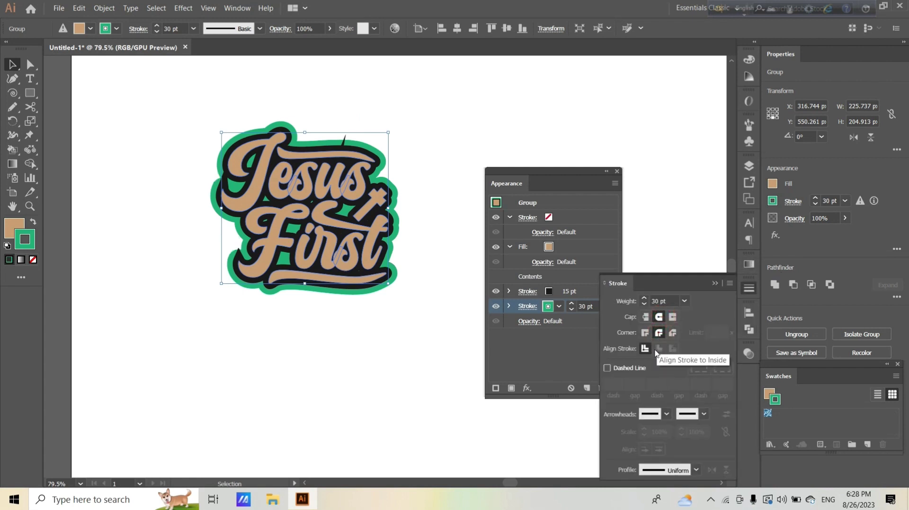
{"action": "left_click", "coordinate": [568, 292]}
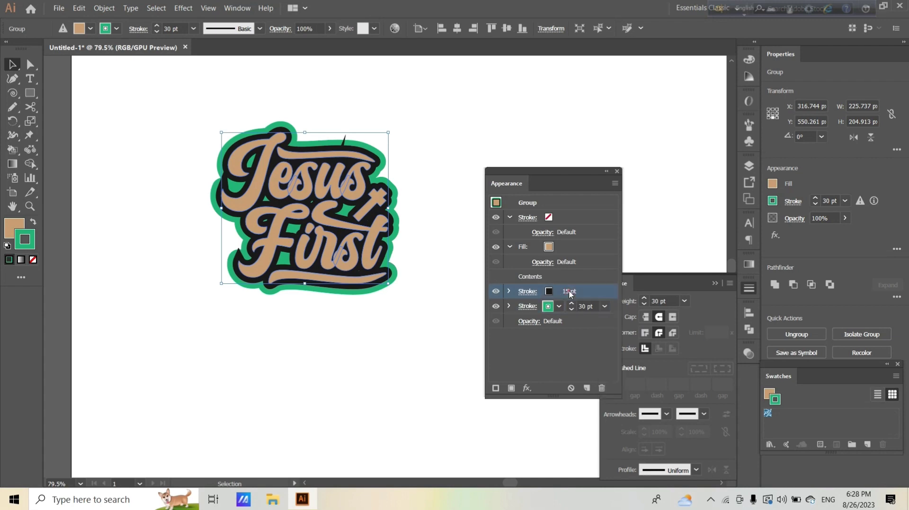
{"action": "left_click", "coordinate": [658, 316]}
{"action": "left_click", "coordinate": [659, 333]}
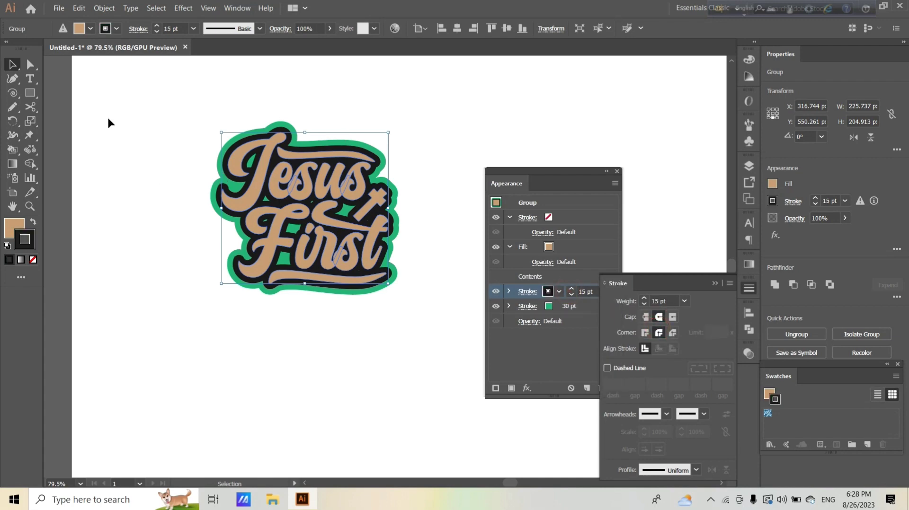
Step: Thicken the inner black outline stroke to 20 pt
{"action": "left_click", "coordinate": [121, 199]}
{"action": "key", "text": "z"}
{"action": "left_click", "coordinate": [360, 272]}
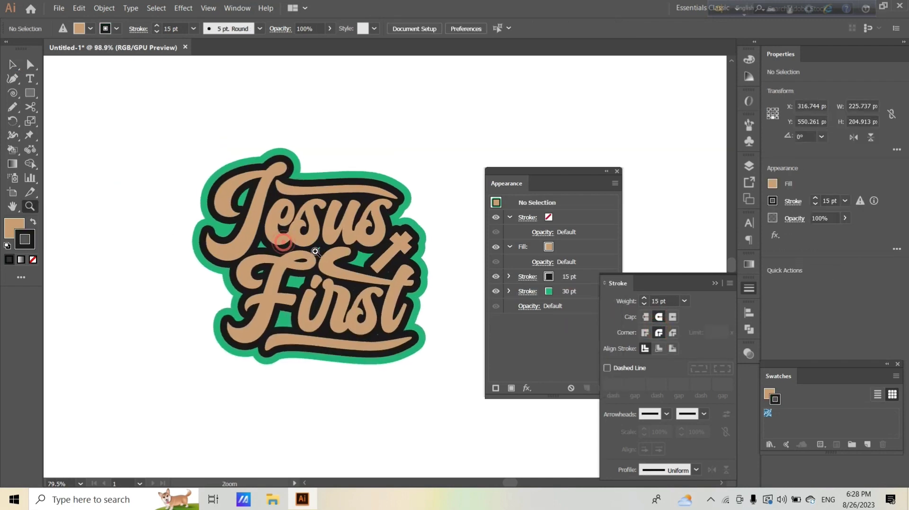
{"action": "left_click_drag", "start_coordinate": [293, 209], "coordinate": [324, 251]}
{"action": "left_click", "coordinate": [13, 65]}
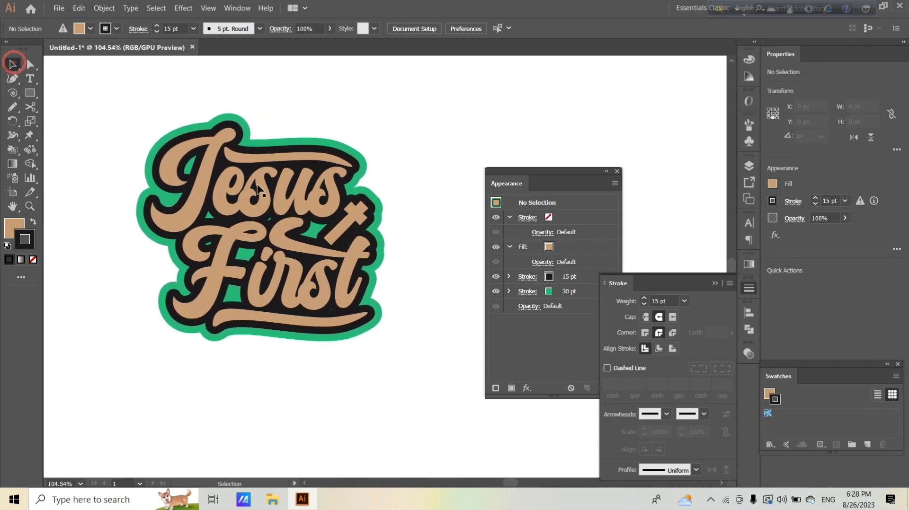
{"action": "left_click", "coordinate": [260, 189]}
{"action": "scroll", "coordinate": [270, 242], "scroll_direction": "down", "scroll_amount": 1}
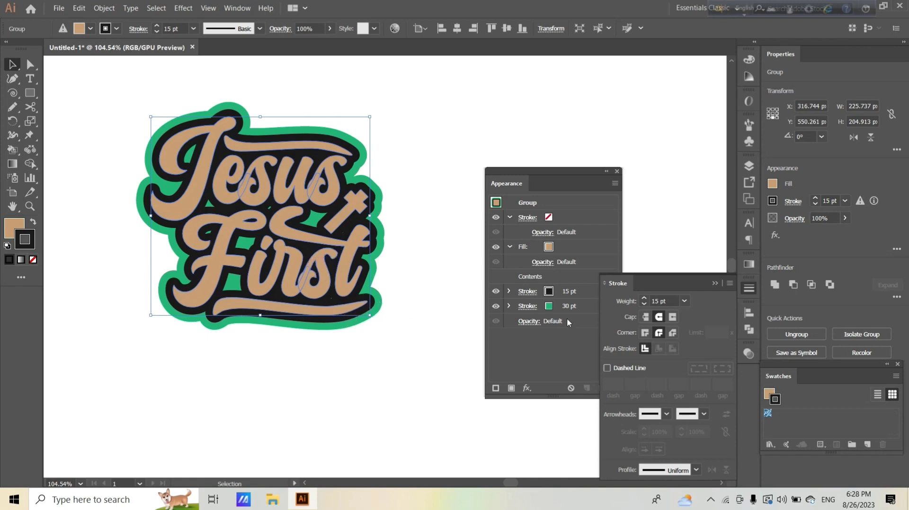
{"action": "left_click", "coordinate": [576, 296]}
{"action": "left_click", "coordinate": [572, 290]}
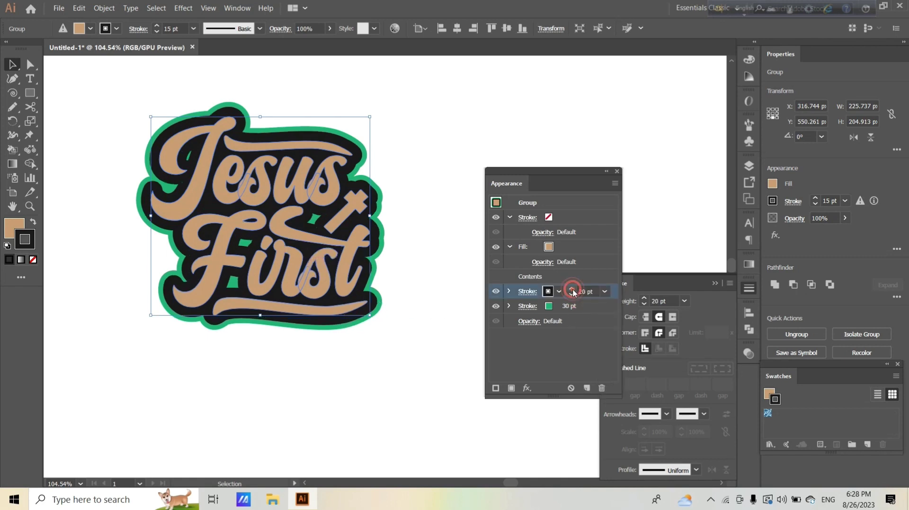
Step: Select the entire sticker artwork
{"action": "left_click", "coordinate": [425, 329]}
{"action": "scroll", "coordinate": [423, 334], "scroll_direction": "up", "scroll_amount": 2}
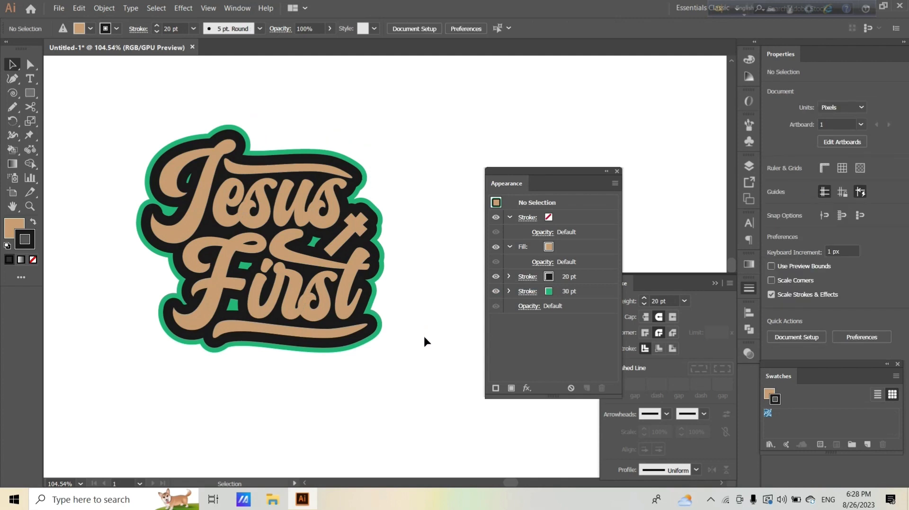
{"action": "left_click_drag", "start_coordinate": [79, 98], "coordinate": [367, 349]}
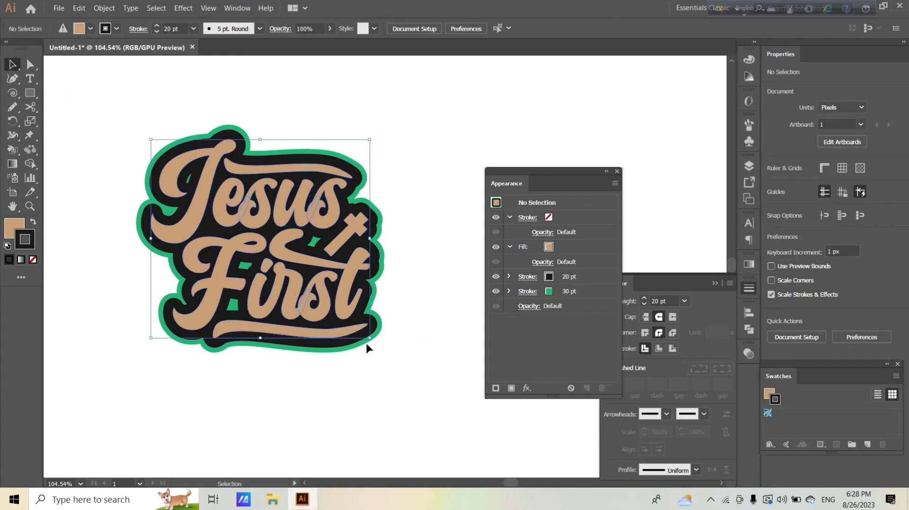
{"action": "left_click", "coordinate": [104, 8]}
Step: Expand the sticker's appearance, then Expand with Fill and Stroke checked
{"action": "left_click", "coordinate": [132, 130]}
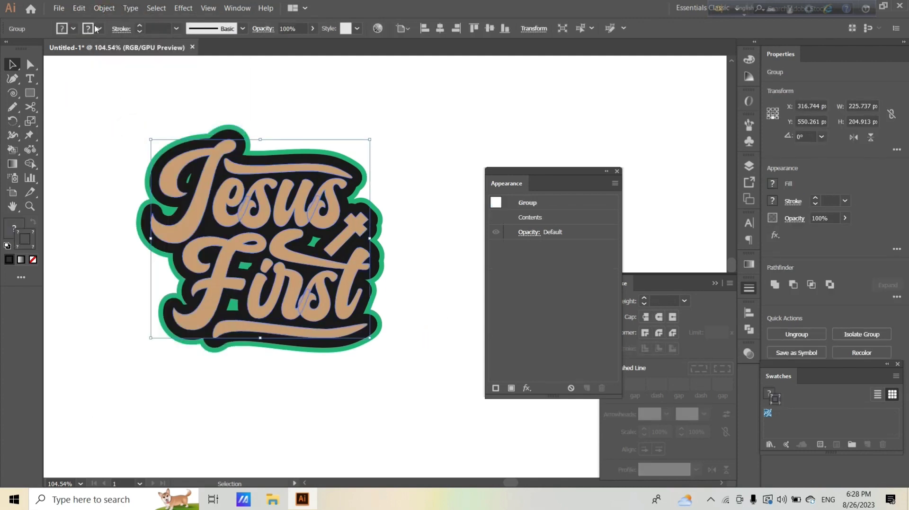
{"action": "left_click", "coordinate": [104, 8]}
{"action": "left_click", "coordinate": [119, 118]}
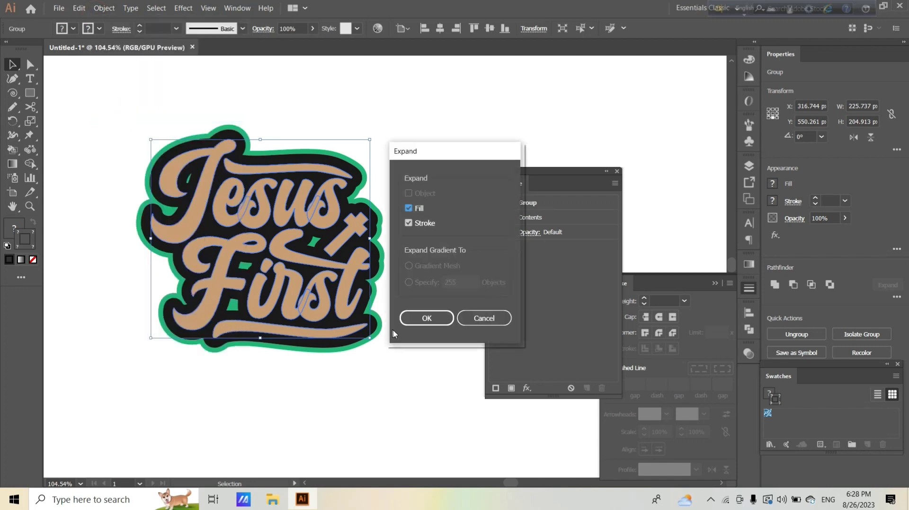
{"action": "left_click", "coordinate": [413, 317]}
{"action": "left_click", "coordinate": [605, 171]}
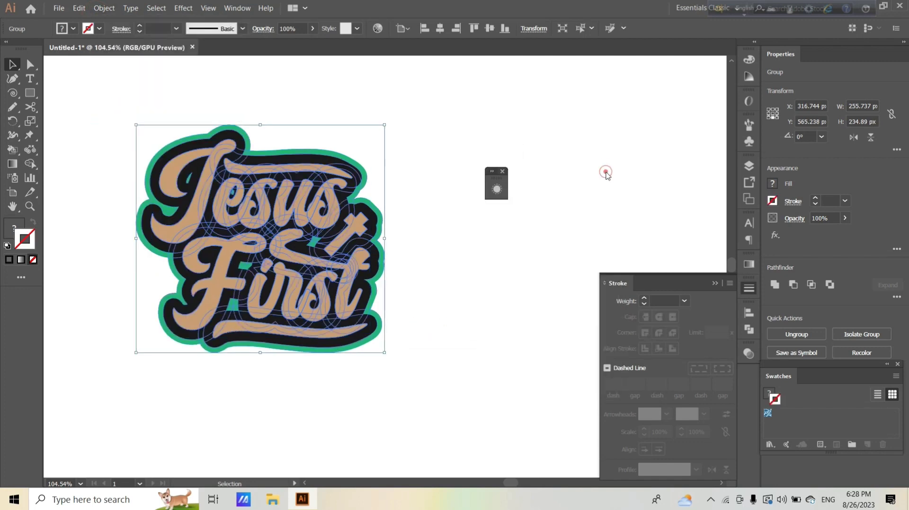
Step: Zoom in on the expanded sticker and deselect everything
{"action": "key", "text": "z"}
{"action": "left_click_drag", "start_coordinate": [416, 265], "coordinate": [426, 265]}
{"action": "left_click", "coordinate": [12, 64]}
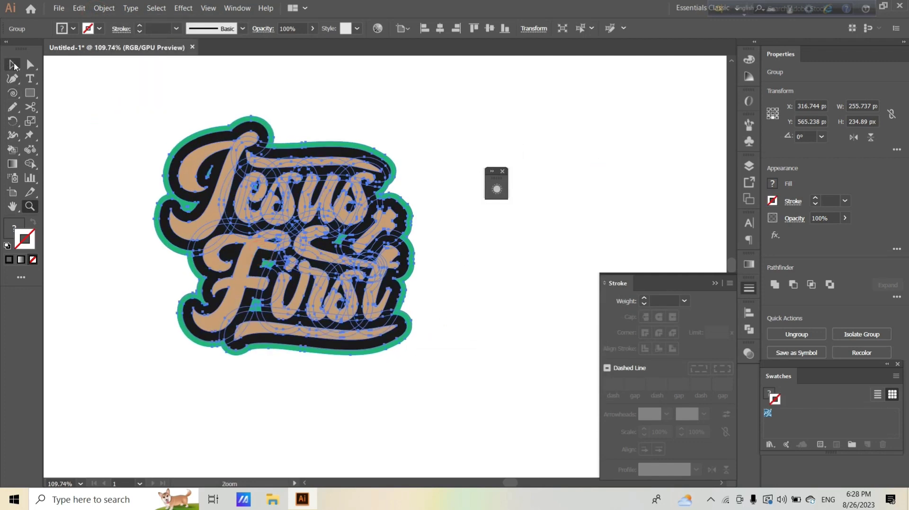
{"action": "right_click", "coordinate": [172, 151]}
{"action": "key", "text": "Escape"}
{"action": "left_click", "coordinate": [148, 257]}
{"action": "left_click", "coordinate": [215, 229]}
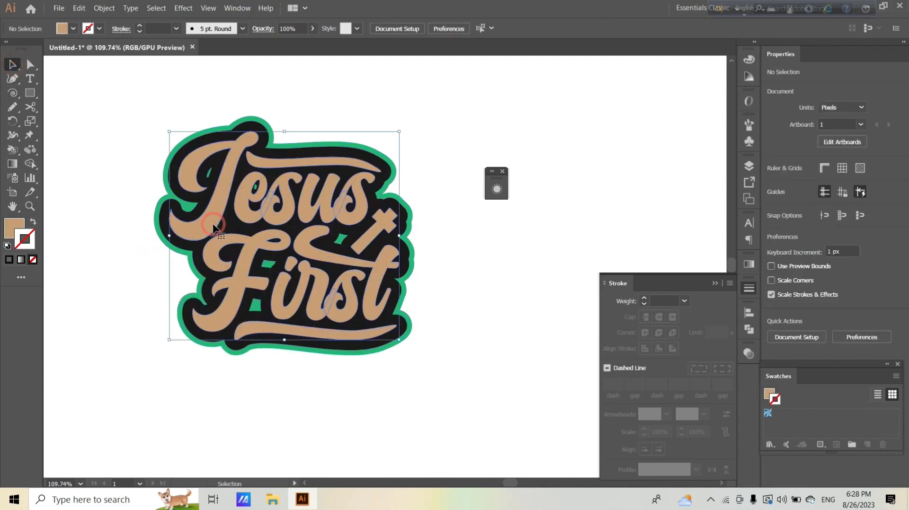
{"action": "key", "text": "ctrl+shift+a"}
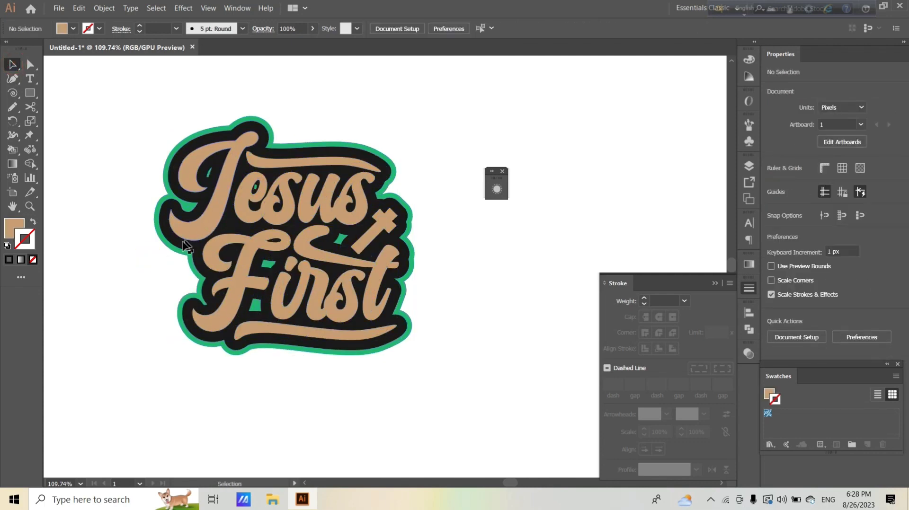
Step: Select the expanded shapes by matching colour with the Magic Wand
{"action": "left_click", "coordinate": [43, 63]}
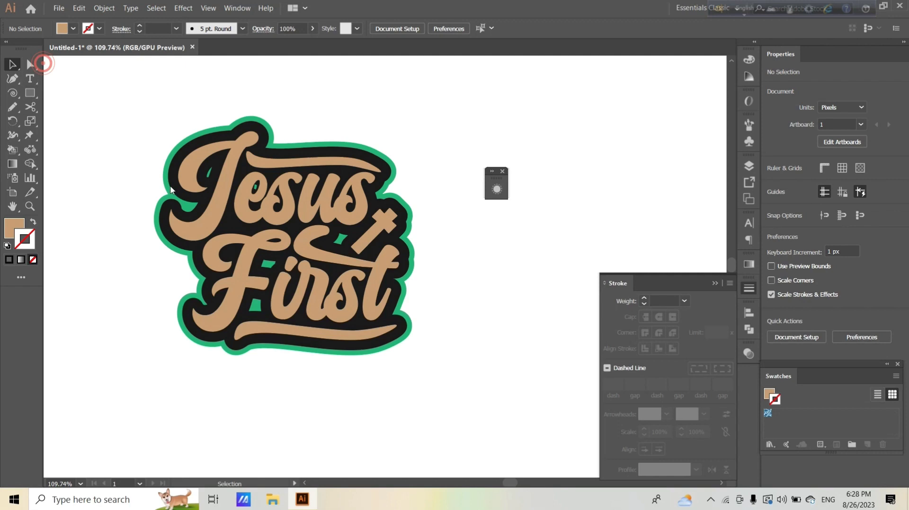
{"action": "key", "text": "y"}
{"action": "left_click", "coordinate": [174, 234]}
Step: Ungroup the expanded artwork two levels
{"action": "right_click", "coordinate": [173, 235]}
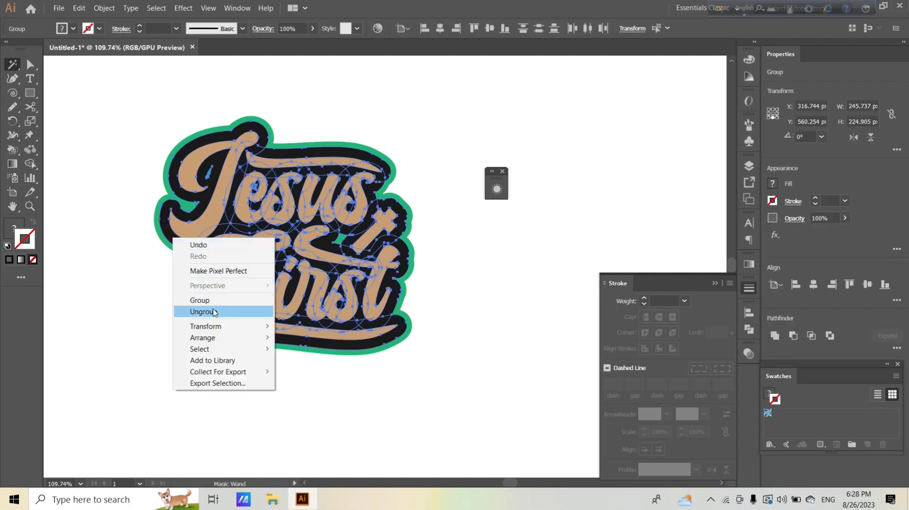
{"action": "left_click", "coordinate": [214, 312]}
{"action": "right_click", "coordinate": [226, 229]}
{"action": "left_click", "coordinate": [250, 299]}
{"action": "right_click", "coordinate": [230, 219]}
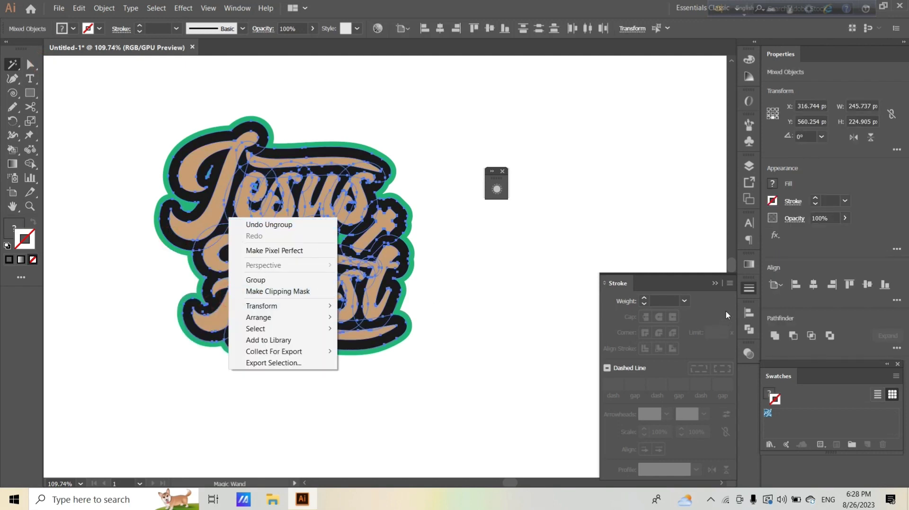
{"action": "left_click", "coordinate": [749, 328]}
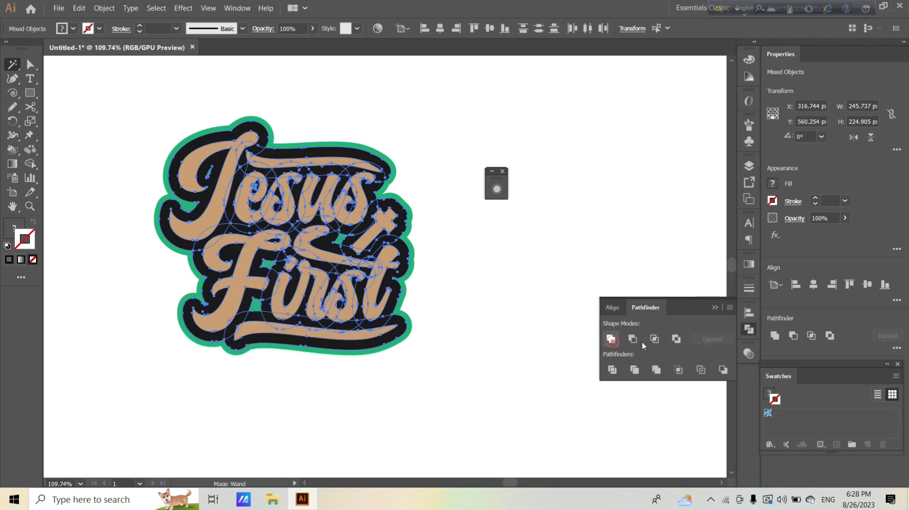
Step: Unite the green outline pieces into a compound shape and expand it into one path
{"action": "left_click", "coordinate": [164, 199]}
{"action": "right_click", "coordinate": [325, 253]}
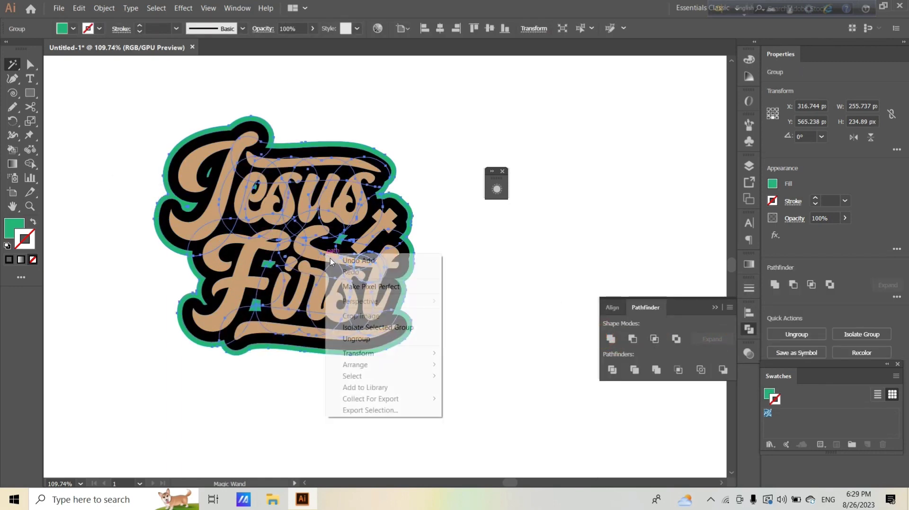
{"action": "left_click", "coordinate": [371, 339]}
{"action": "left_click", "coordinate": [611, 339]}
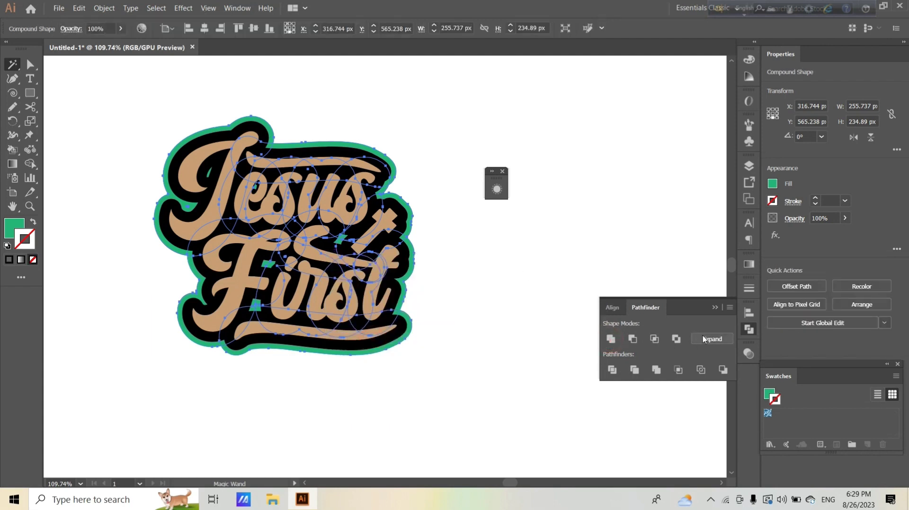
{"action": "right_click", "coordinate": [352, 262]}
{"action": "left_click", "coordinate": [381, 328]}
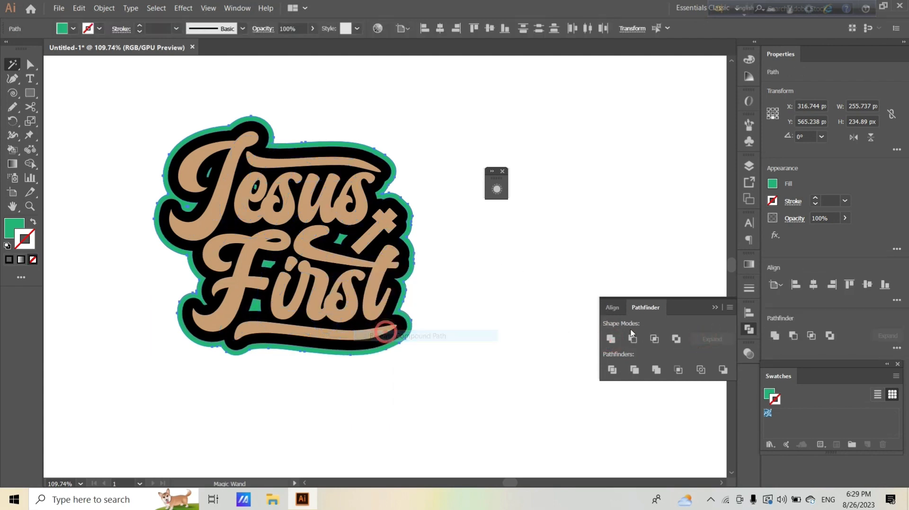
{"action": "left_click", "coordinate": [703, 339]}
Step: Unite the black body pieces, release the compound path, and expand it
{"action": "left_click", "coordinate": [400, 260]}
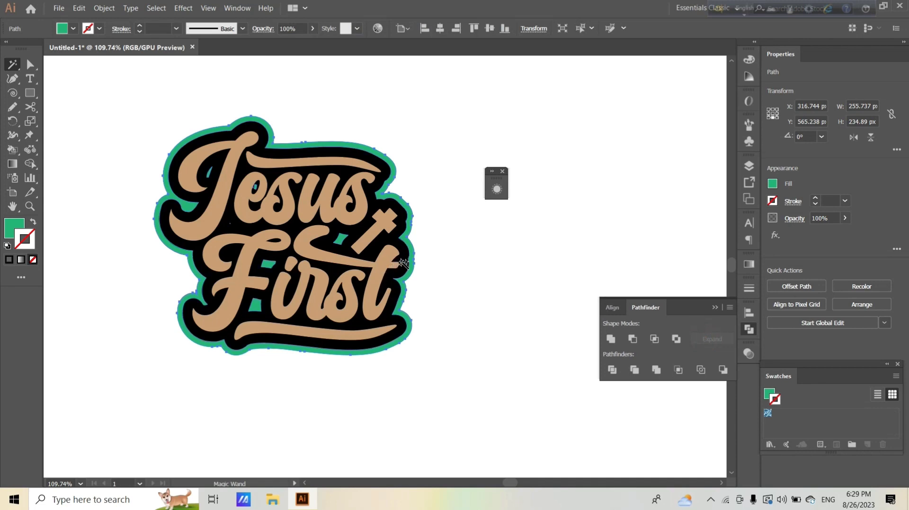
{"action": "left_click", "coordinate": [612, 338]}
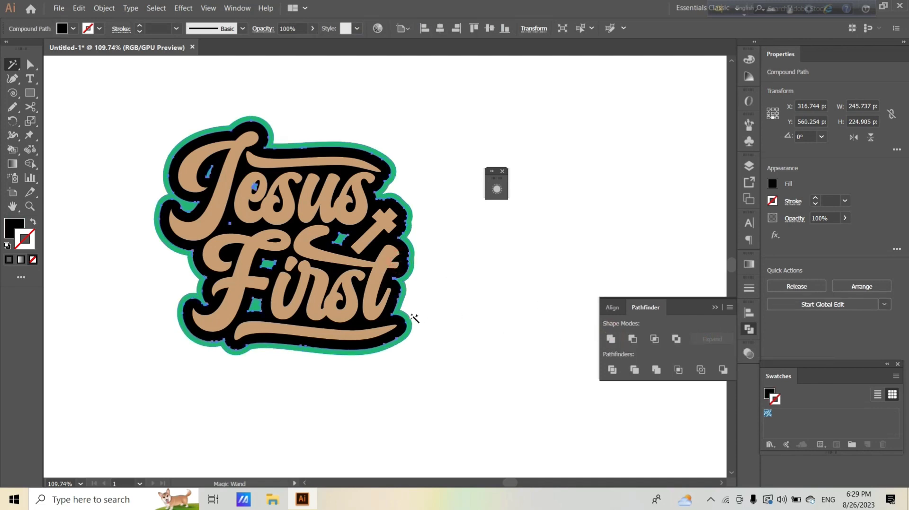
{"action": "right_click", "coordinate": [304, 258]}
{"action": "left_click", "coordinate": [332, 320]}
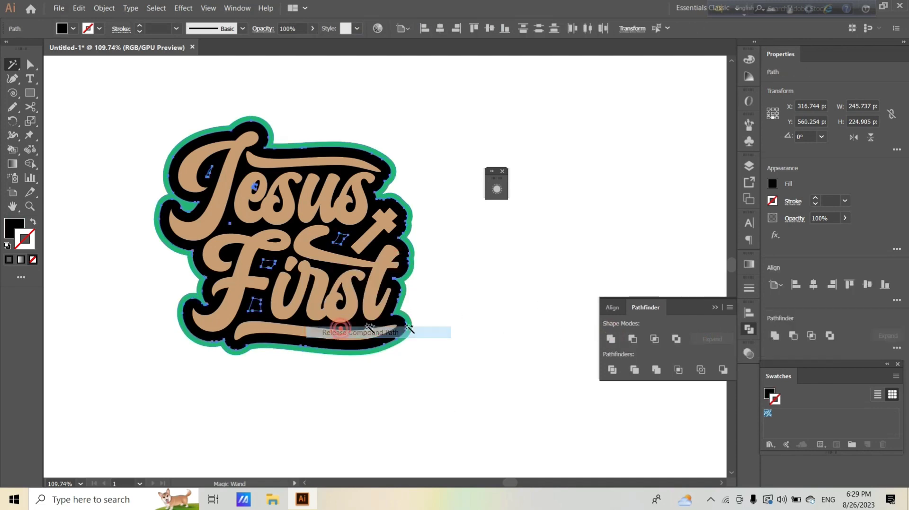
{"action": "left_click", "coordinate": [712, 339]}
Step: Deselect everything and zoom in on the sticker
{"action": "left_click", "coordinate": [13, 64]}
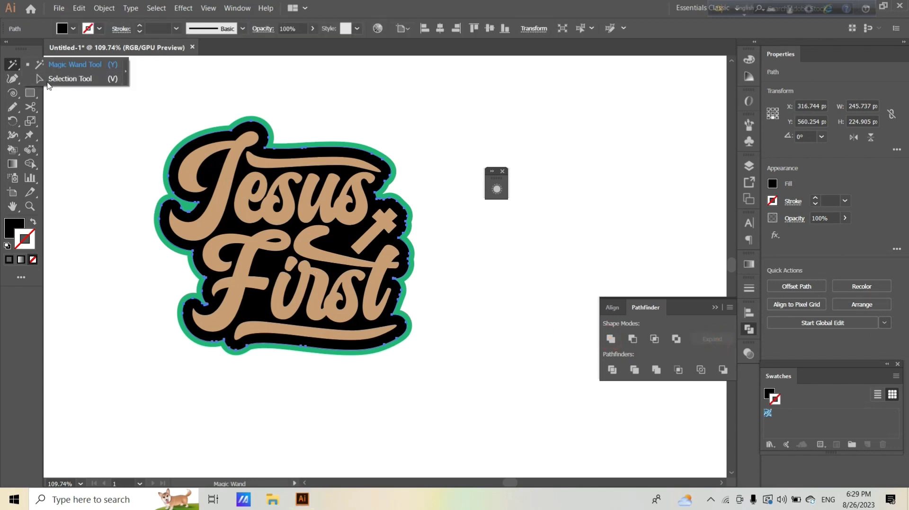
{"action": "left_click", "coordinate": [97, 228]}
{"action": "key", "text": "ctrl+shift+a"}
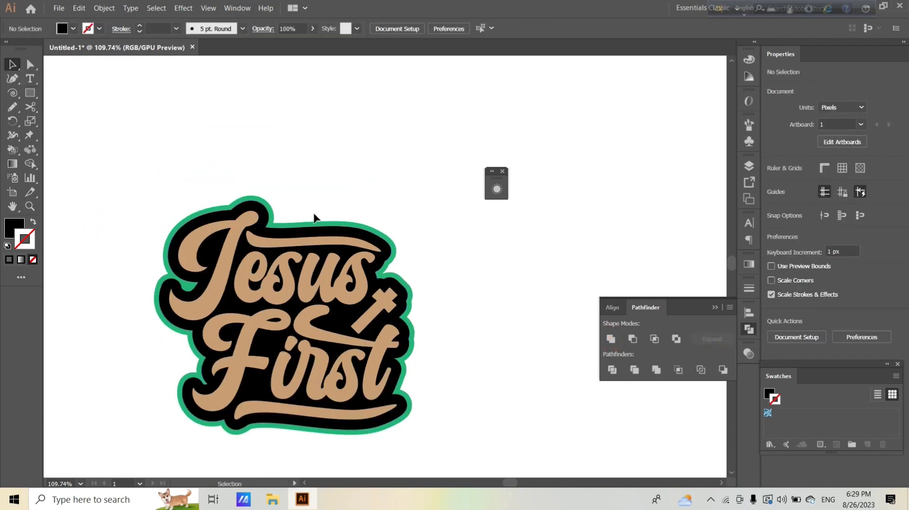
{"action": "key", "text": "z"}
{"action": "mouse_move", "coordinate": [284, 135]}
{"action": "left_mouse_down"}
{"action": "mouse_move", "coordinate": [368, 265]}
{"action": "mouse_move", "coordinate": [362, 227]}
{"action": "left_mouse_up"}
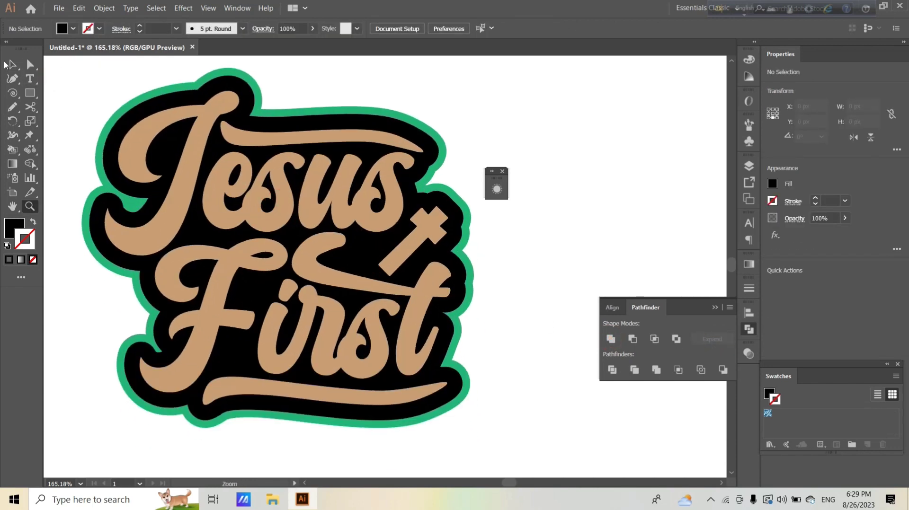
Step: Fill the black body shape with dark grey from the swatches
{"action": "key", "text": "v"}
{"action": "left_click", "coordinate": [503, 172]}
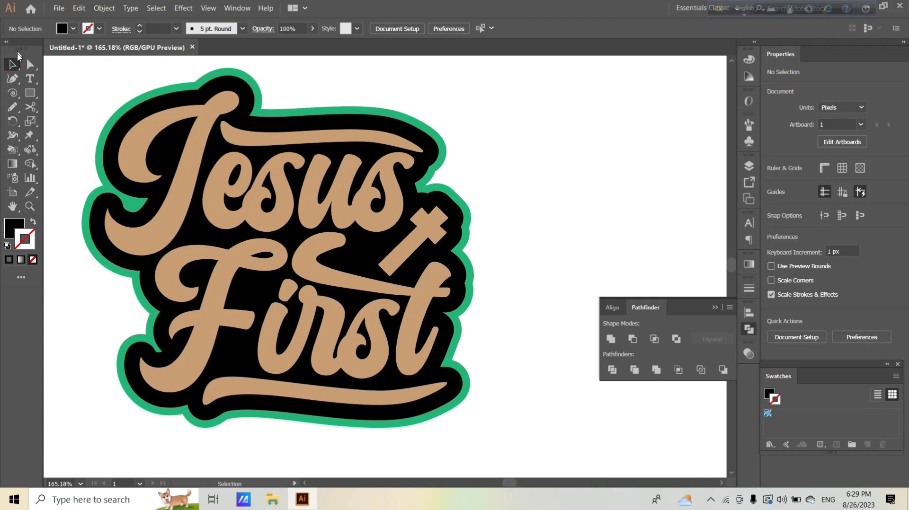
{"action": "left_click", "coordinate": [368, 141]}
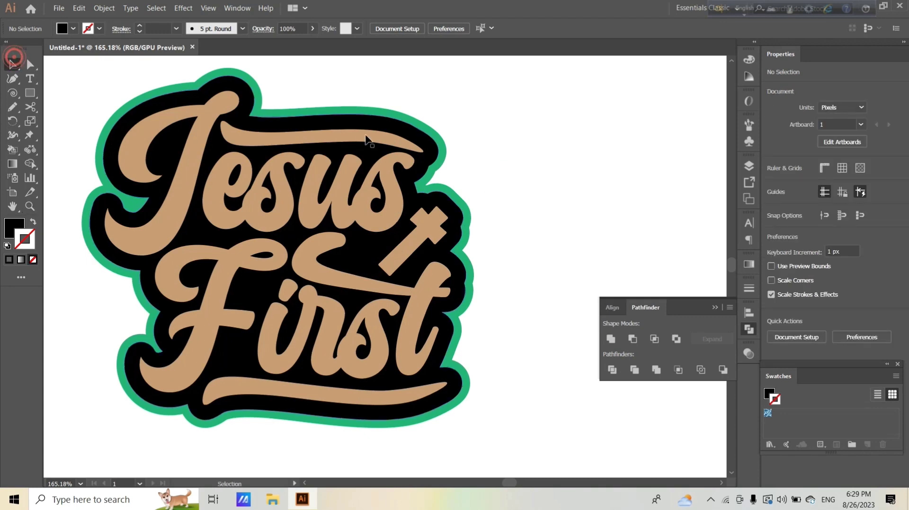
{"action": "left_click", "coordinate": [74, 29]}
{"action": "left_click", "coordinate": [23, 93]}
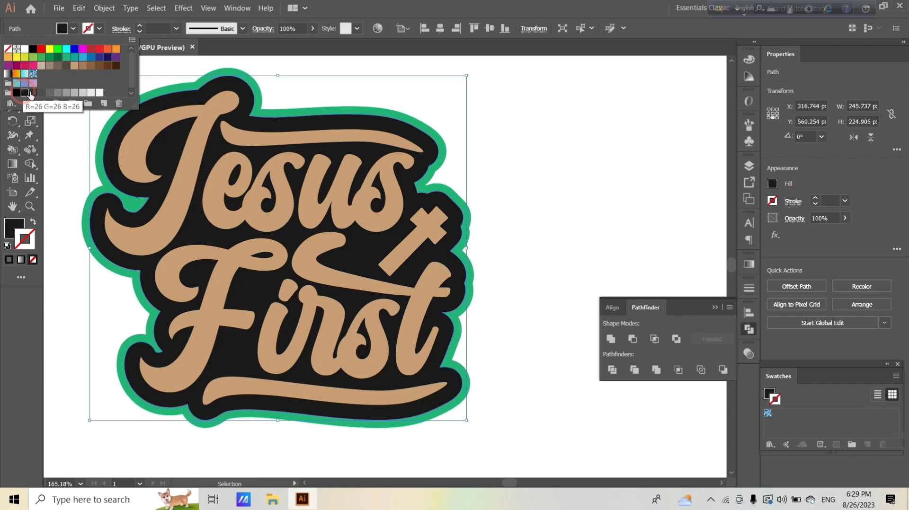
{"action": "left_click", "coordinate": [522, 200]}
Step: Adjust the lettering fill's RGB sliders to the warmer tan D2AE6F (R 210, G 174, B 111)
{"action": "left_click", "coordinate": [388, 206]}
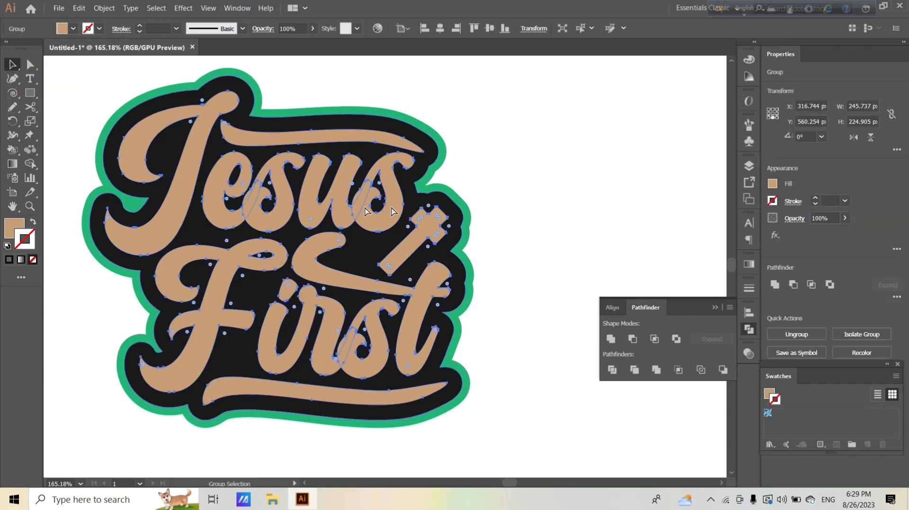
{"action": "left_click", "coordinate": [487, 199]}
{"action": "left_click", "coordinate": [389, 207]}
{"action": "left_click", "coordinate": [15, 228]}
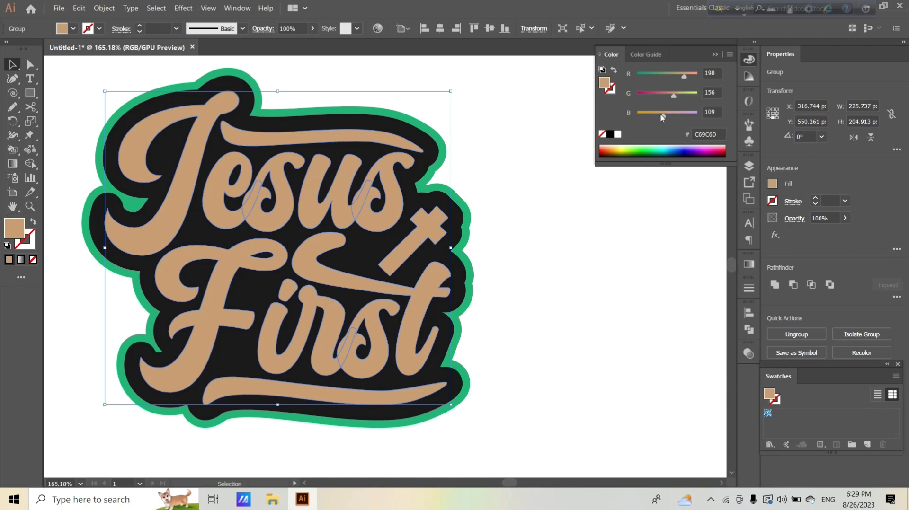
{"action": "left_click", "coordinate": [661, 114]}
{"action": "left_click_drag", "start_coordinate": [677, 98], "coordinate": [680, 98]}
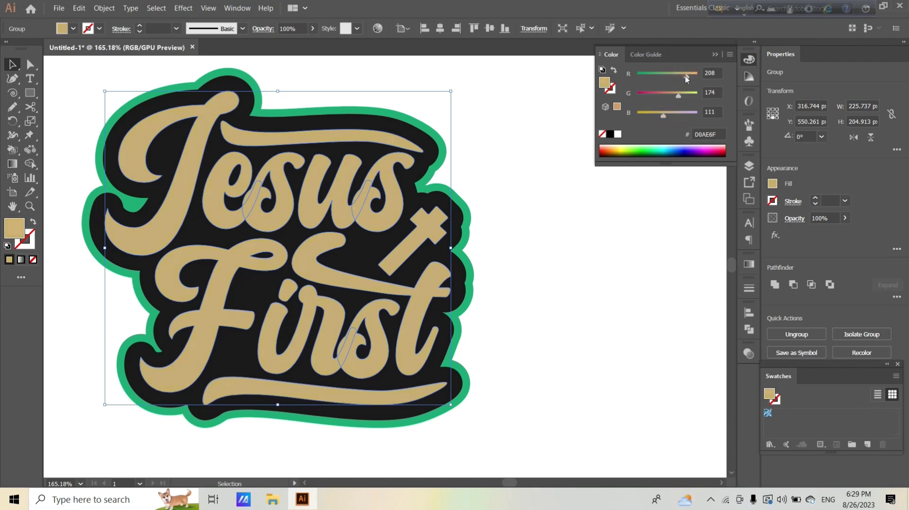
{"action": "left_click_drag", "start_coordinate": [687, 76], "coordinate": [689, 77]}
{"action": "left_click", "coordinate": [714, 52]}
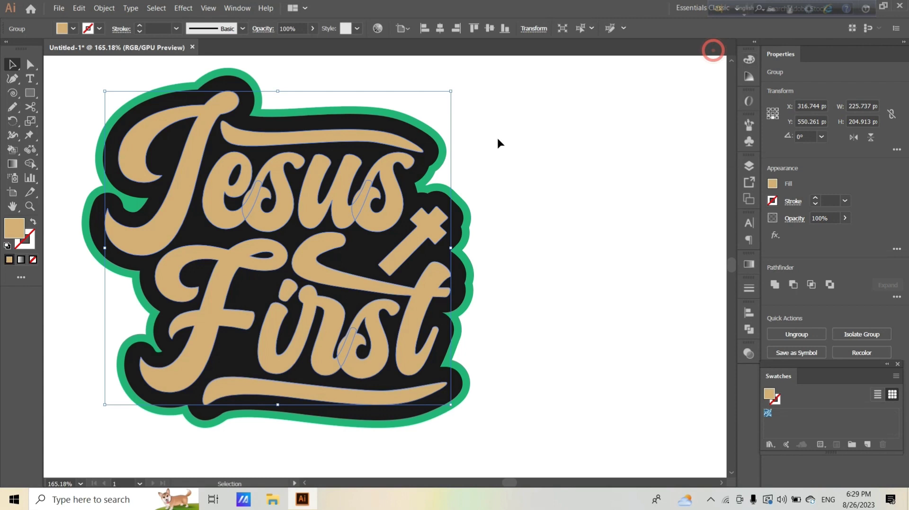
{"action": "left_click", "coordinate": [447, 153]}
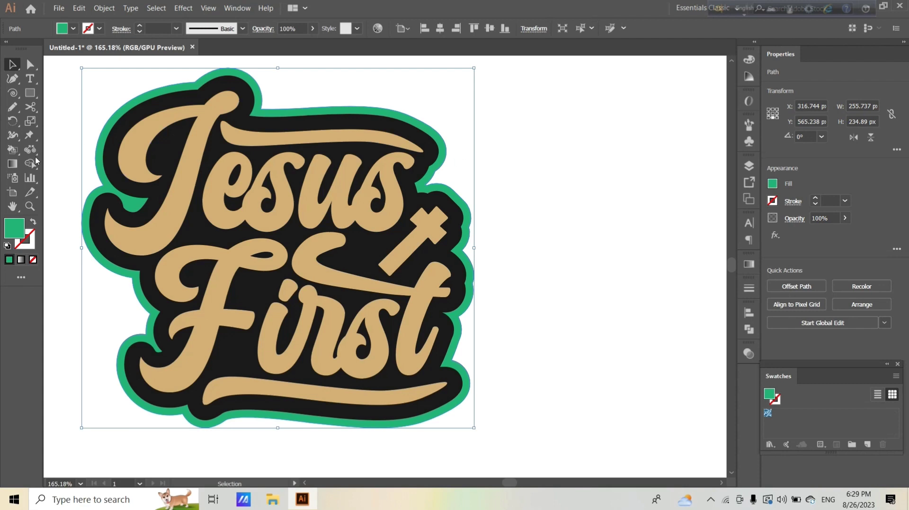
Step: Set the outer outline fill to mint green 2FD381 (R 47, G 211, B 129)
{"action": "double_click", "coordinate": [13, 226]}
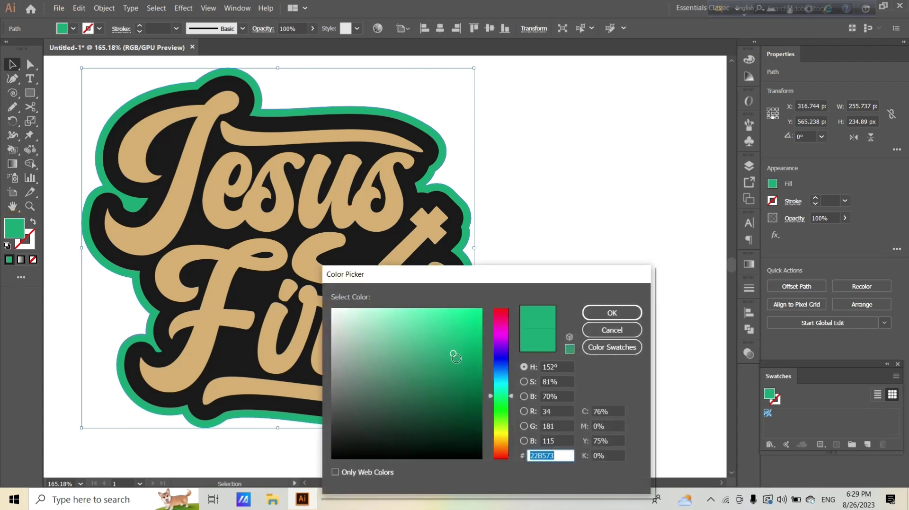
{"action": "left_click_drag", "start_coordinate": [456, 358], "coordinate": [485, 333]}
{"action": "left_click", "coordinate": [594, 314]}
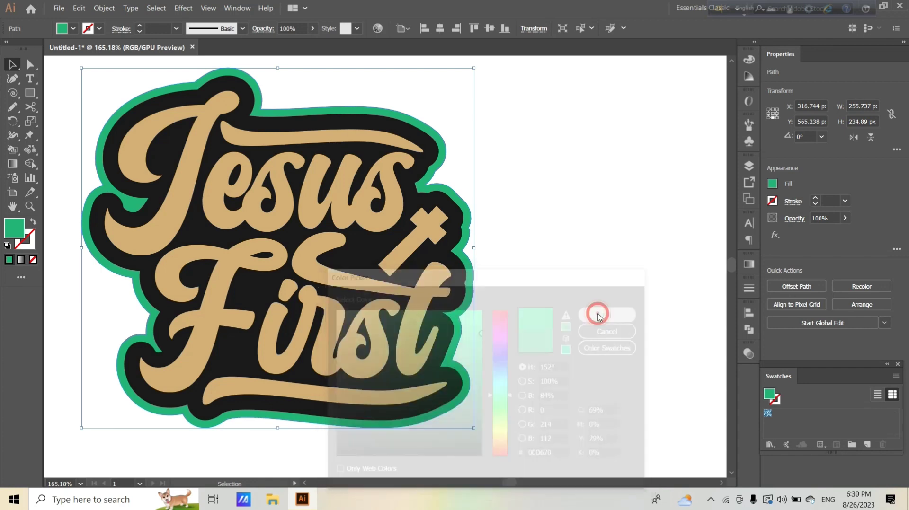
{"action": "double_click", "coordinate": [15, 229]}
{"action": "left_click", "coordinate": [446, 333]}
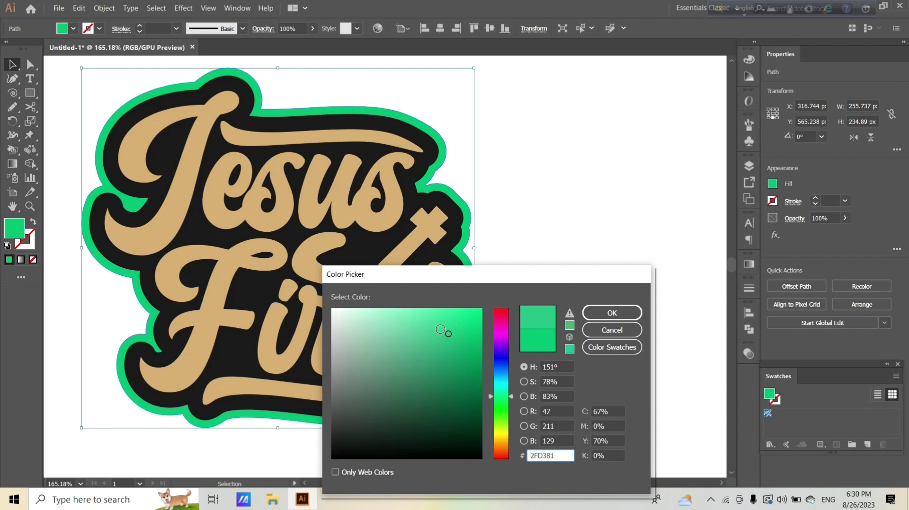
{"action": "left_click", "coordinate": [611, 313]}
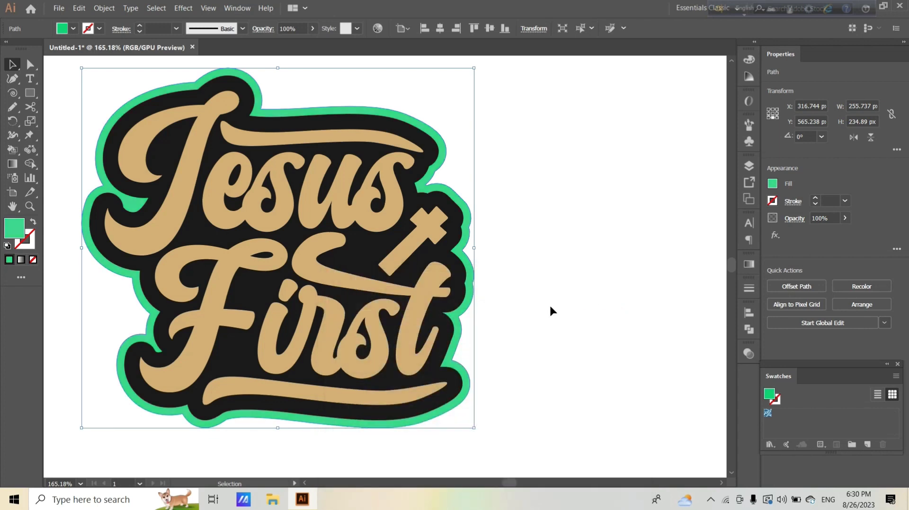
{"action": "left_click", "coordinate": [550, 306]}
{"action": "scroll", "coordinate": [503, 297], "scroll_direction": "down", "scroll_amount": 2}
Step: Fill the lettering and cross with a pale beige, C6B19B (R 198, G 177, B 155)
{"action": "key", "text": "z"}
{"action": "left_click_drag", "start_coordinate": [493, 290], "coordinate": [370, 302]}
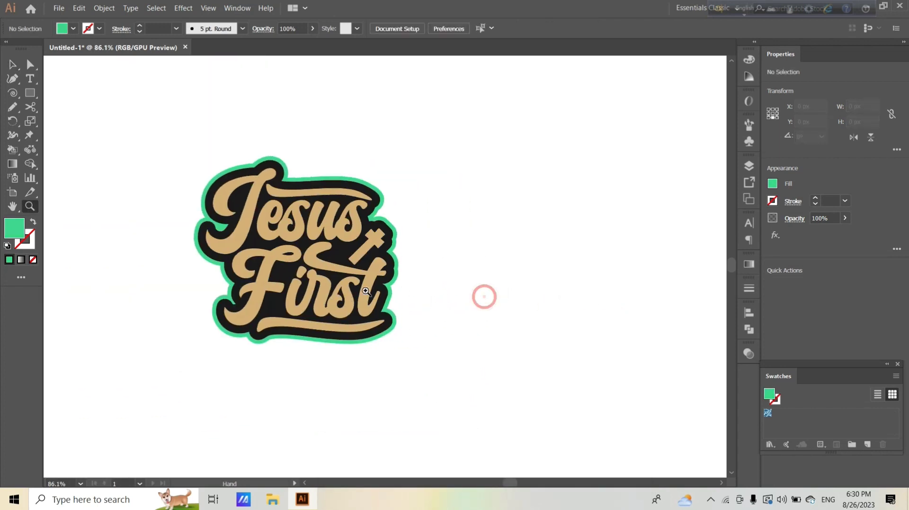
{"action": "left_click", "coordinate": [12, 64]}
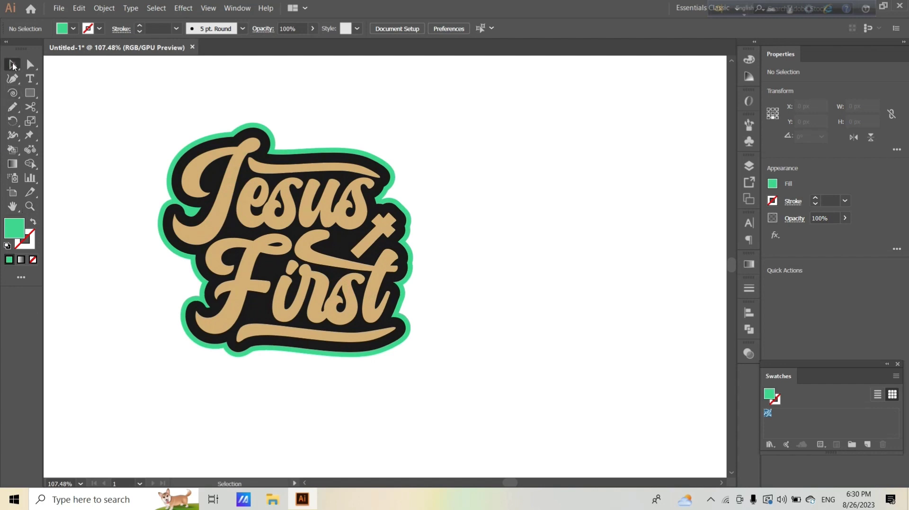
{"action": "left_click", "coordinate": [242, 211]}
{"action": "left_click", "coordinate": [73, 29]}
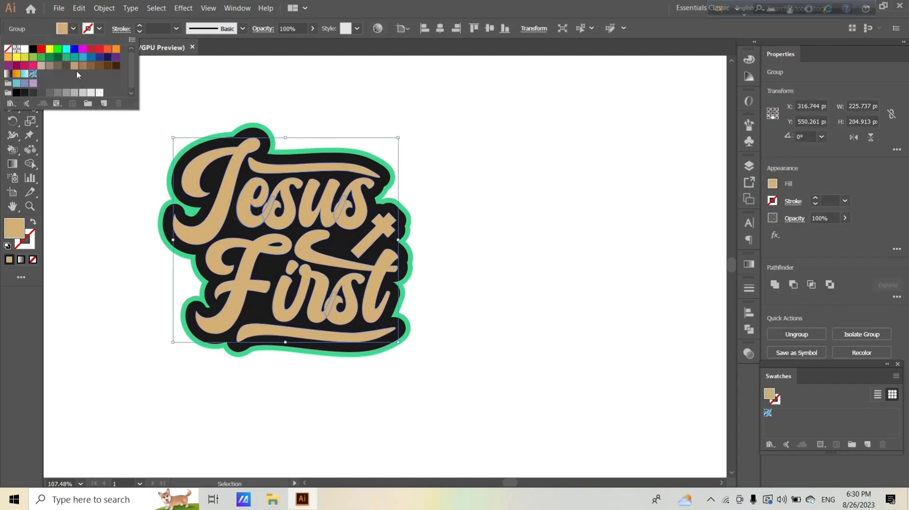
{"action": "left_click", "coordinate": [41, 66]}
{"action": "left_click", "coordinate": [42, 67]}
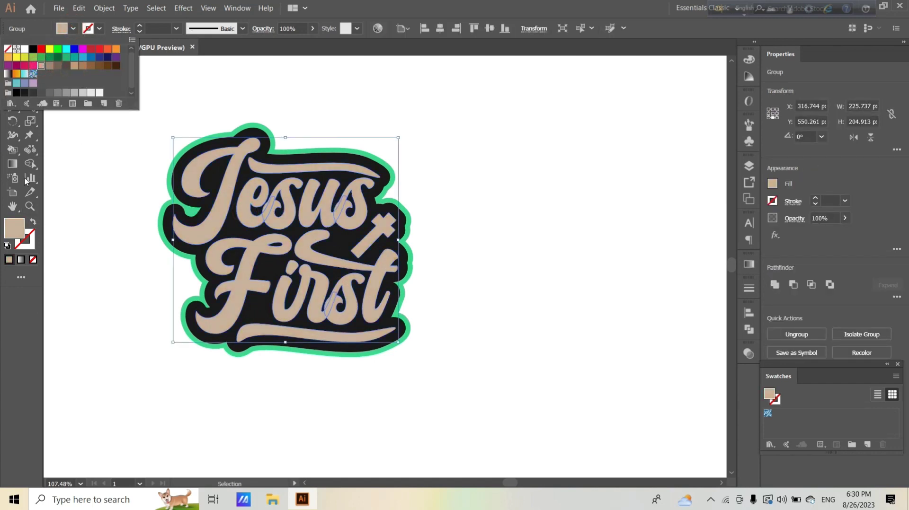
{"action": "double_click", "coordinate": [12, 231]}
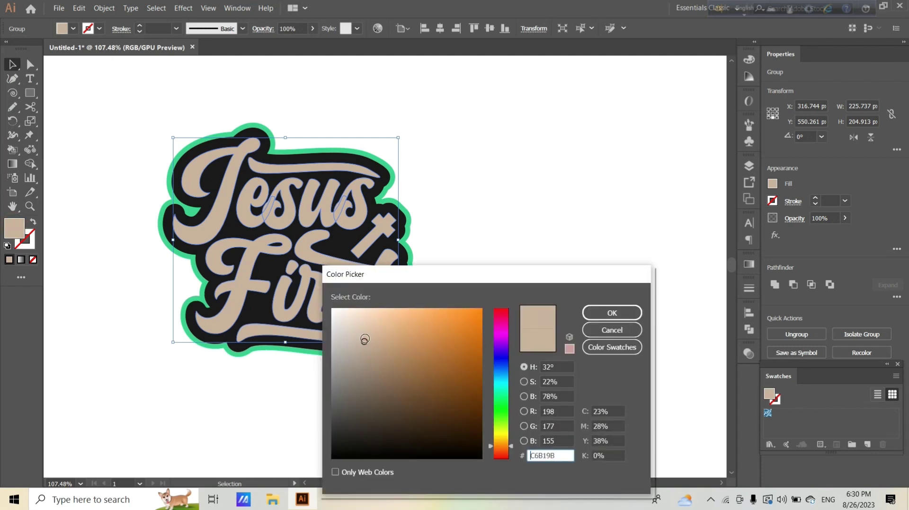
{"action": "left_click_drag", "start_coordinate": [365, 340], "coordinate": [375, 331]}
{"action": "left_click", "coordinate": [634, 312]}
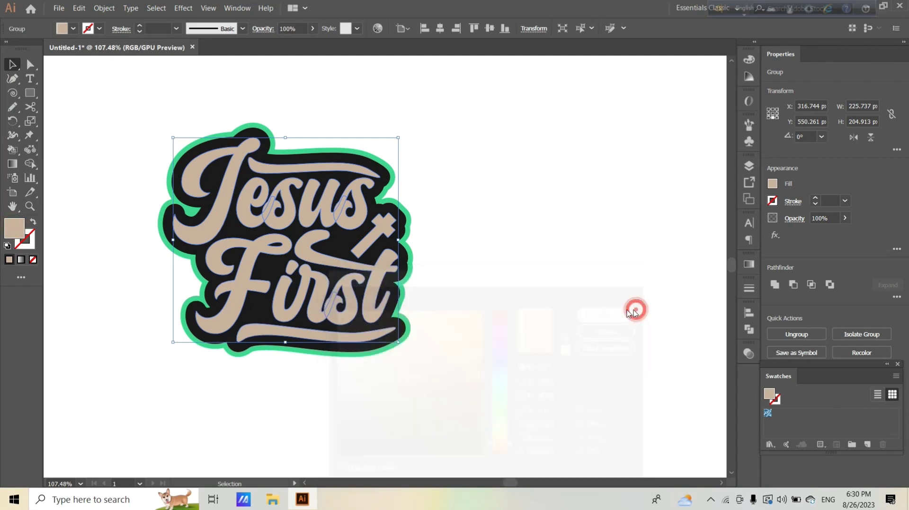
Step: Zoom out and select all the sticker pieces
{"action": "left_click", "coordinate": [560, 310]}
{"action": "key", "text": "z"}
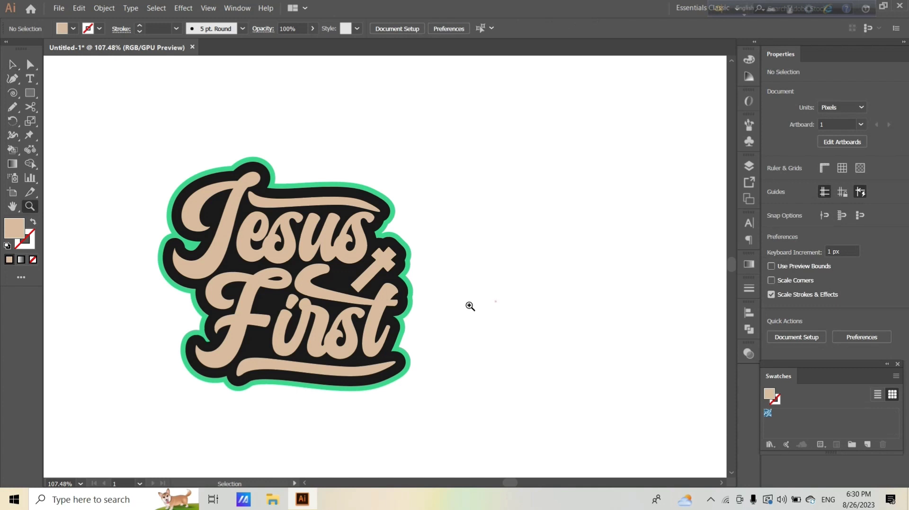
{"action": "mouse_move", "coordinate": [469, 307]}
{"action": "left_mouse_down"}
{"action": "mouse_move", "coordinate": [278, 271]}
{"action": "mouse_move", "coordinate": [323, 283]}
{"action": "left_mouse_up"}
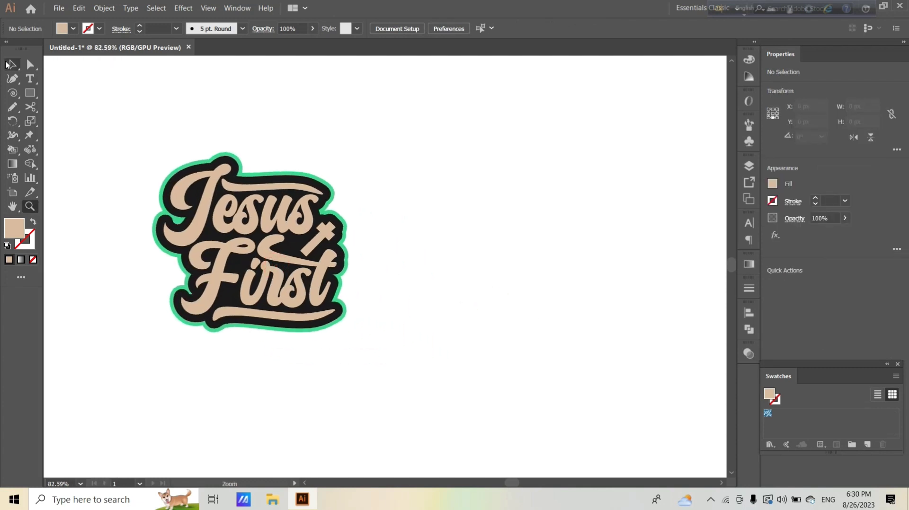
{"action": "left_click", "coordinate": [8, 65]}
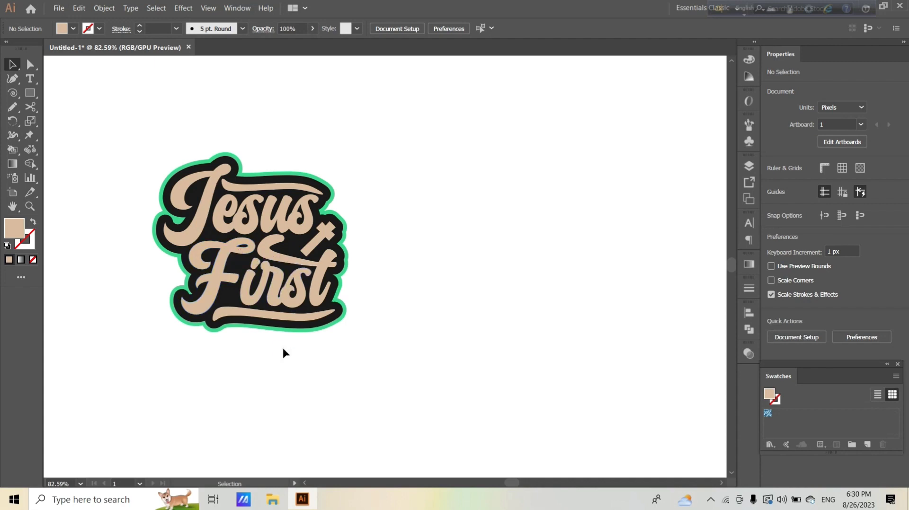
{"action": "left_click_drag", "start_coordinate": [117, 160], "coordinate": [363, 335]}
Step: Select the front lettering copy and nudge it a few pixels down and right
{"action": "left_click", "coordinate": [126, 178]}
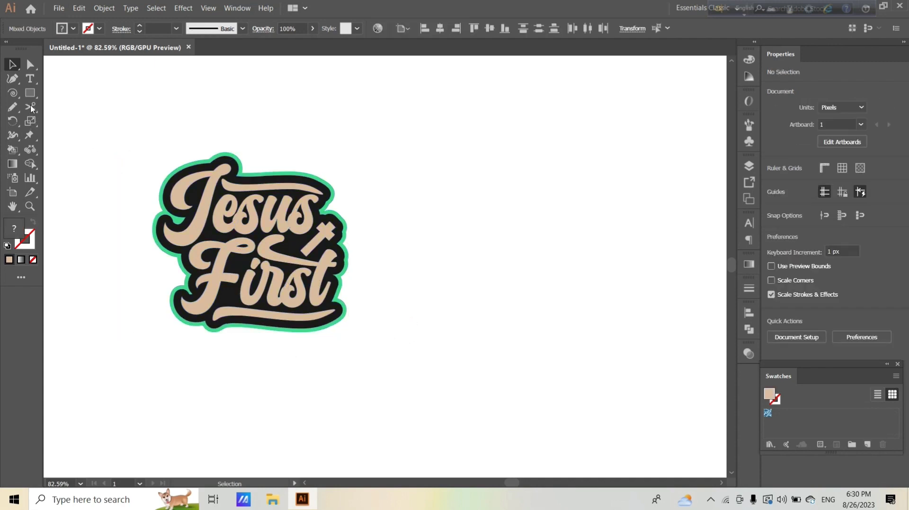
{"action": "left_click_drag", "start_coordinate": [30, 93], "coordinate": [63, 150]}
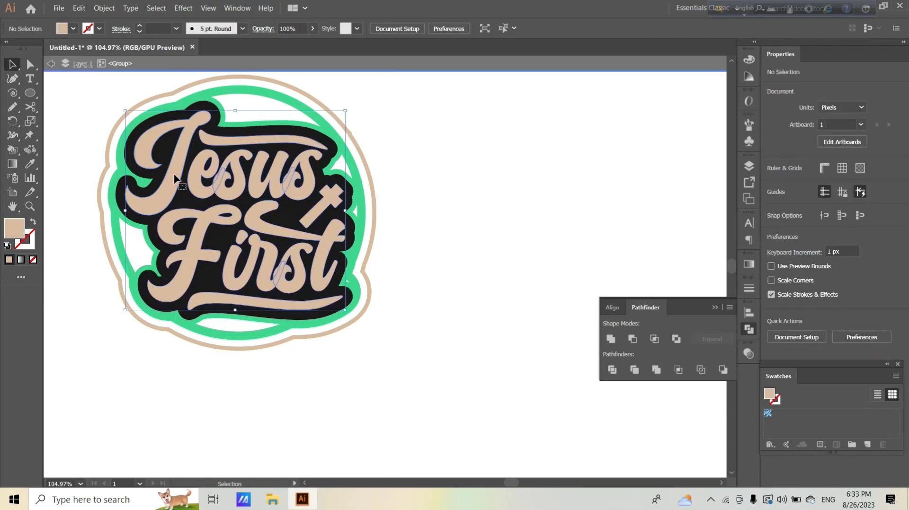
{"action": "left_click", "coordinate": [174, 179]}
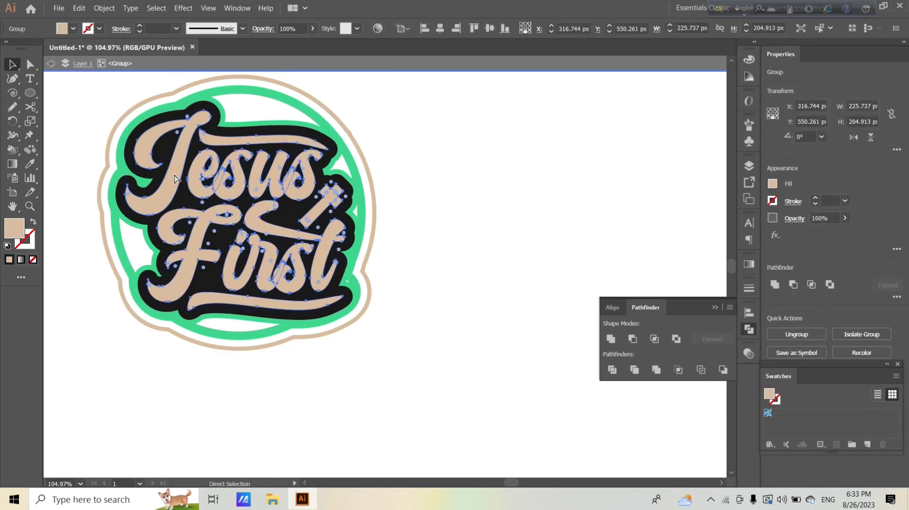
{"action": "key", "text": "ctrl"}
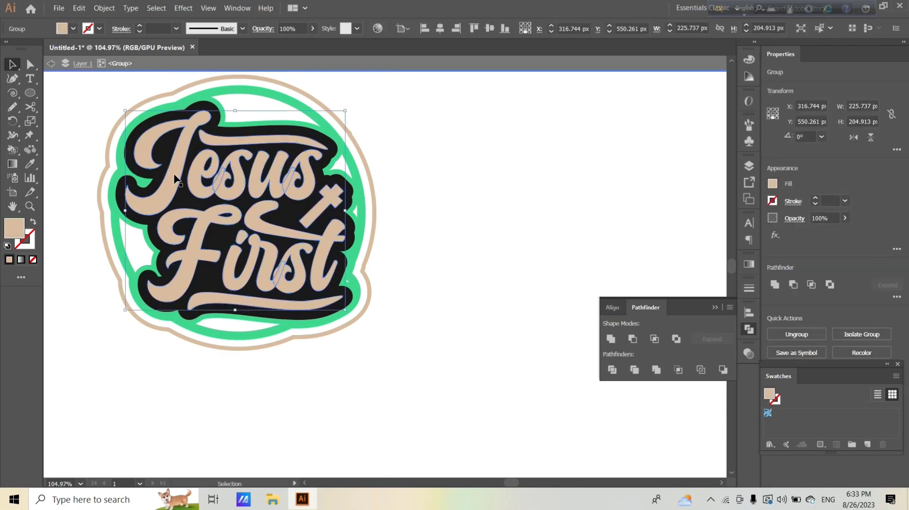
{"action": "key", "text": "Right"}
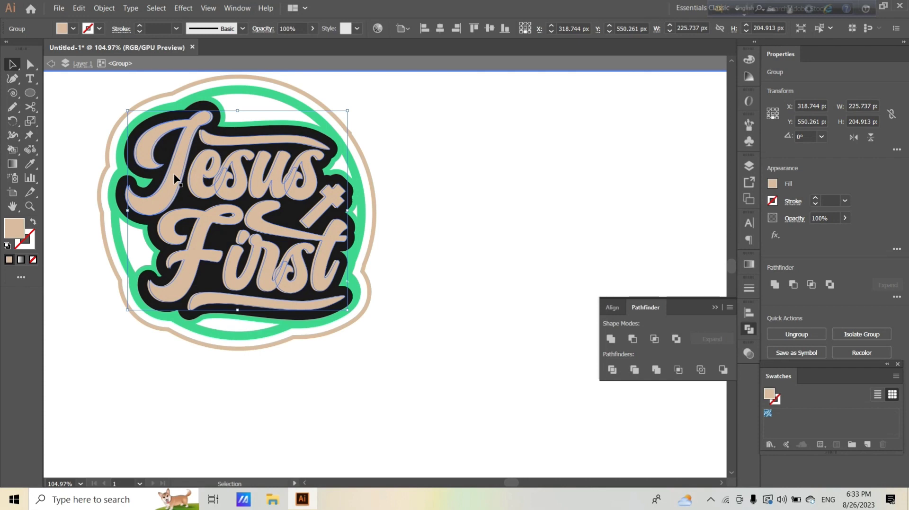
{"action": "key", "text": "Down"}
{"action": "key", "text": "a"}
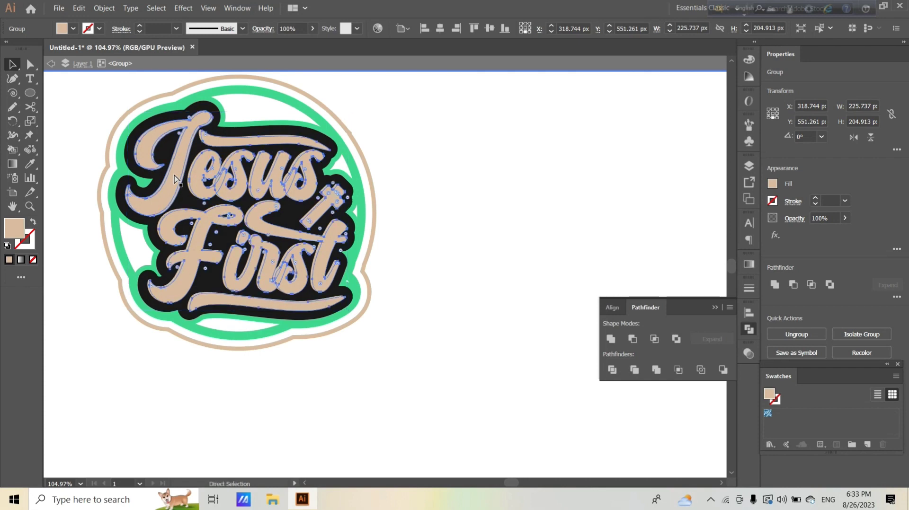
{"action": "key", "text": "v"}
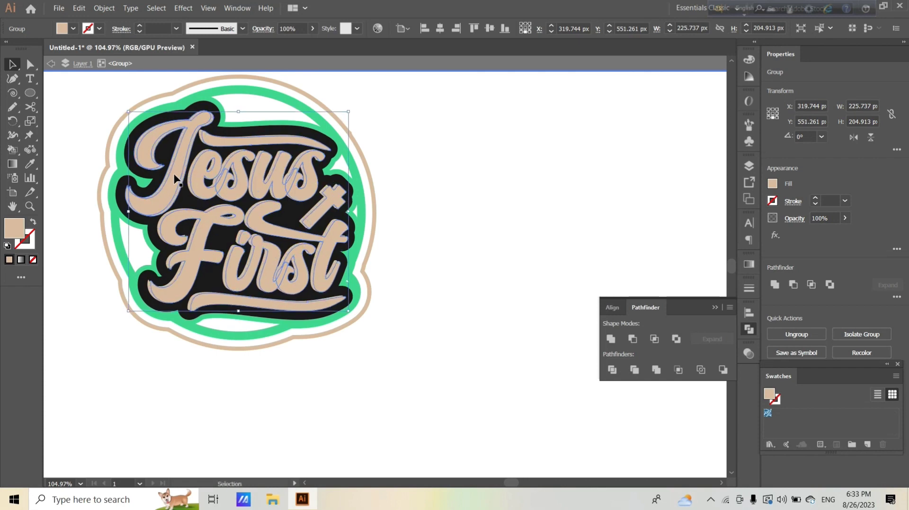
{"action": "key", "text": "Down"}
{"action": "key", "text": "Right"}
{"action": "key", "text": "Right"}
{"action": "key", "text": "Down"}
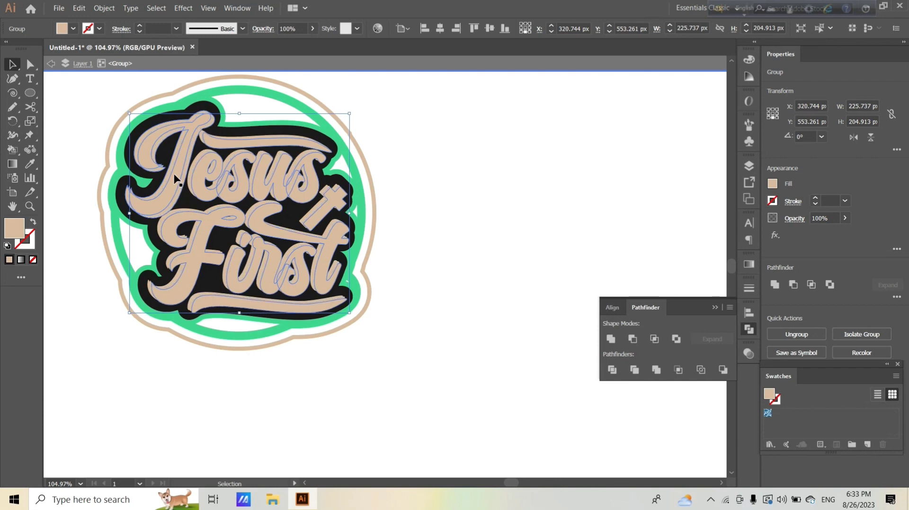
Step: Select both lettering copies, apply Pathfinder Minus Front, and Expand the result
{"action": "key", "text": "z"}
{"action": "left_click", "coordinate": [71, 268]}
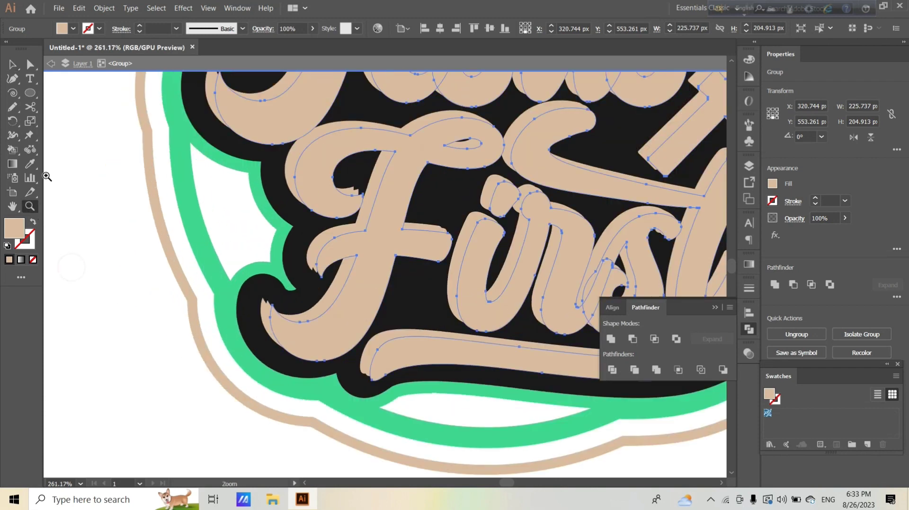
{"action": "left_click", "coordinate": [266, 326], "text": "shift"}
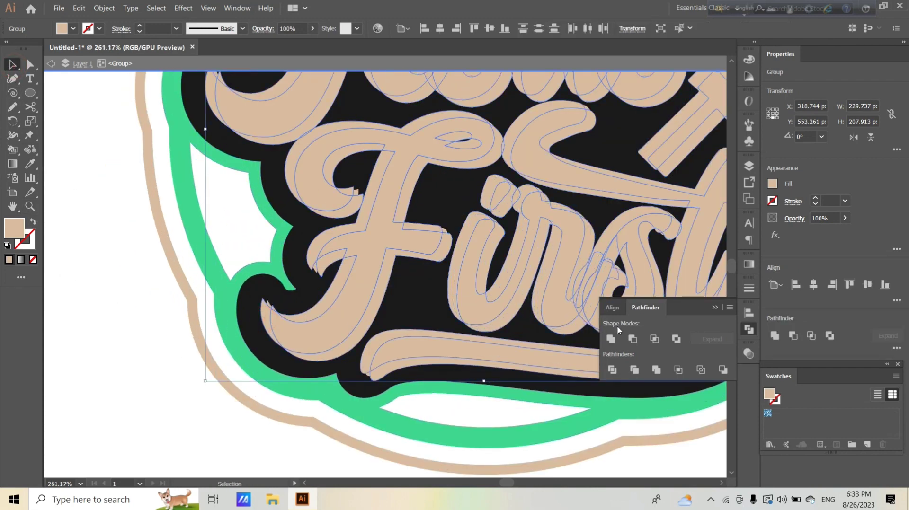
{"action": "left_click", "coordinate": [632, 339]}
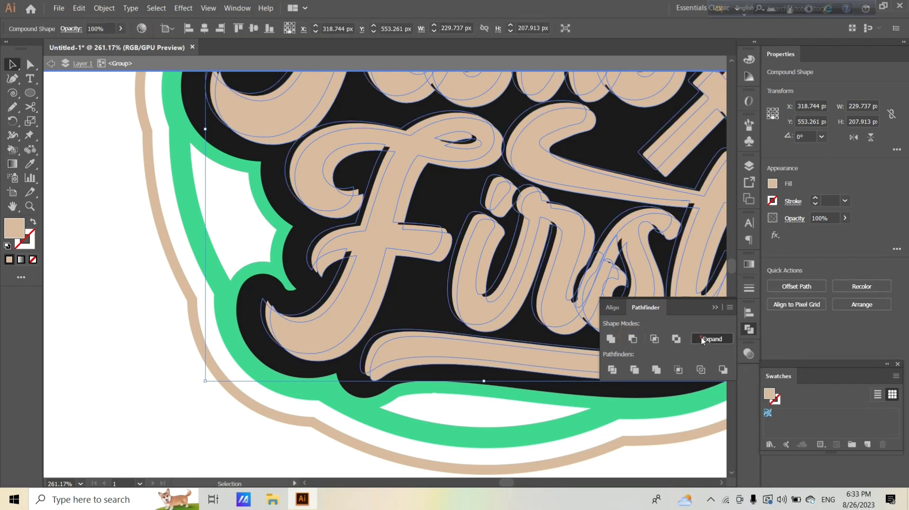
{"action": "left_click", "coordinate": [702, 340]}
{"action": "key", "text": "z"}
{"action": "left_click", "coordinate": [319, 293], "text": "alt"}
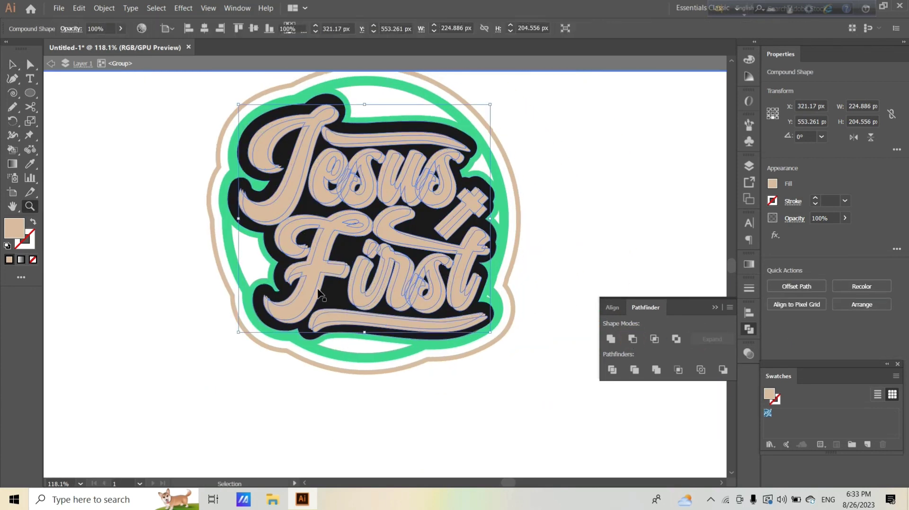
Step: Offset the lettering copy slightly, then Minus Front both copies and Expand into a compound path
{"action": "left_click", "coordinate": [318, 292]}
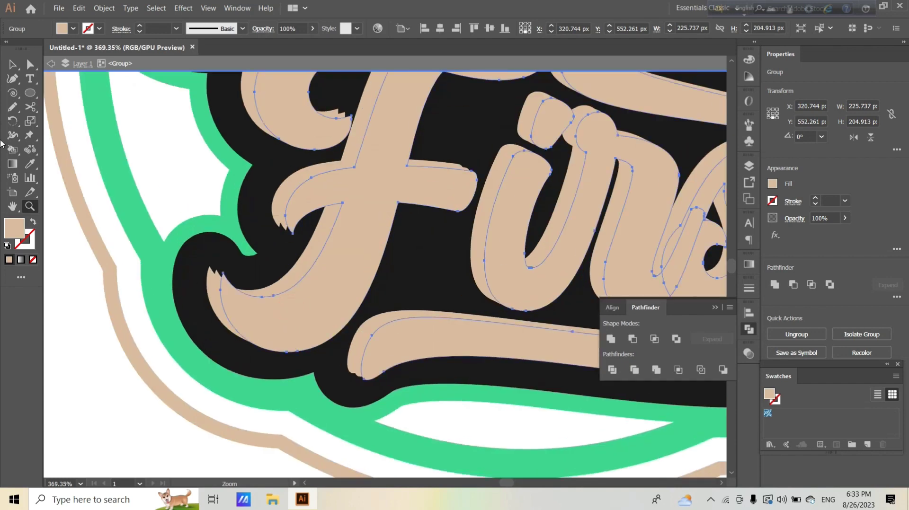
{"action": "key", "text": "Left"}
{"action": "key", "text": "Left"}
{"action": "key", "text": "Left"}
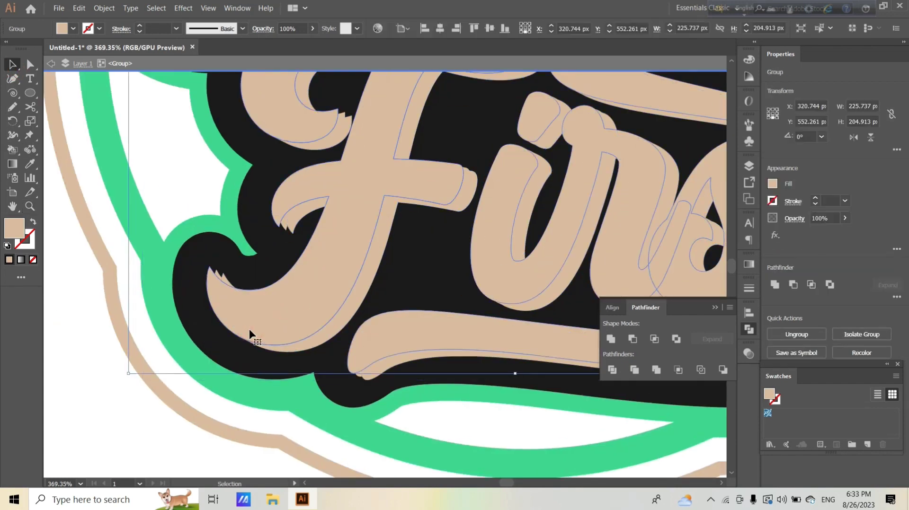
{"action": "key", "text": "Up"}
{"action": "key", "text": "Up"}
{"action": "left_click_drag", "start_coordinate": [348, 323], "coordinate": [299, 284]}
{"action": "key", "text": "Down"}
{"action": "key", "text": "Down"}
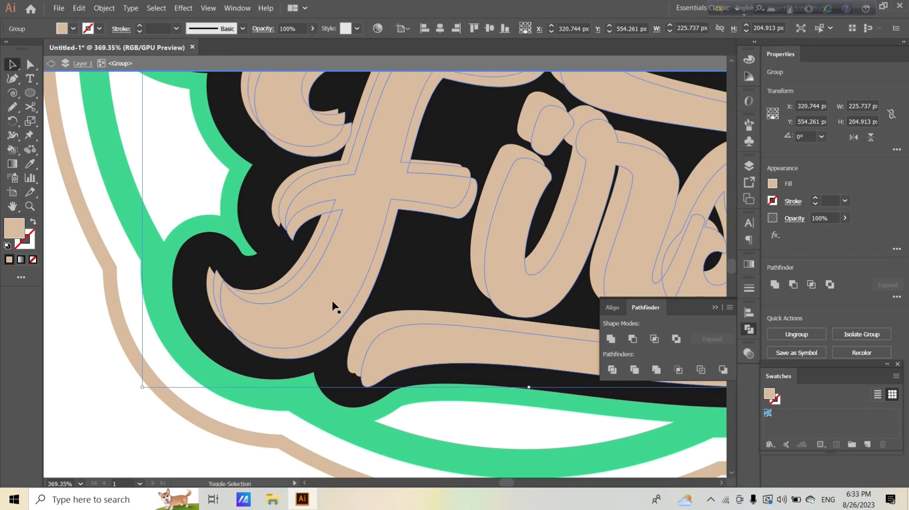
{"action": "left_click", "coordinate": [221, 281], "text": "shift"}
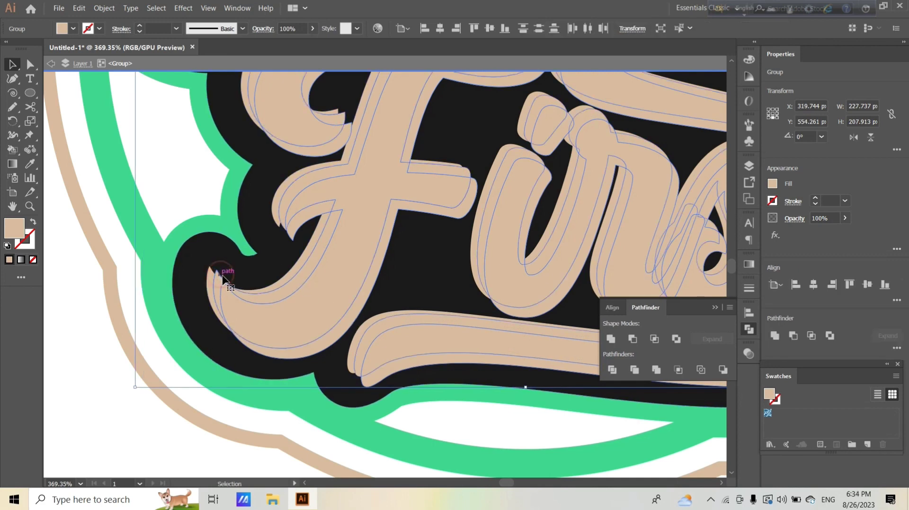
{"action": "left_click", "coordinate": [632, 339], "text": "alt"}
{"action": "left_click", "coordinate": [705, 339]}
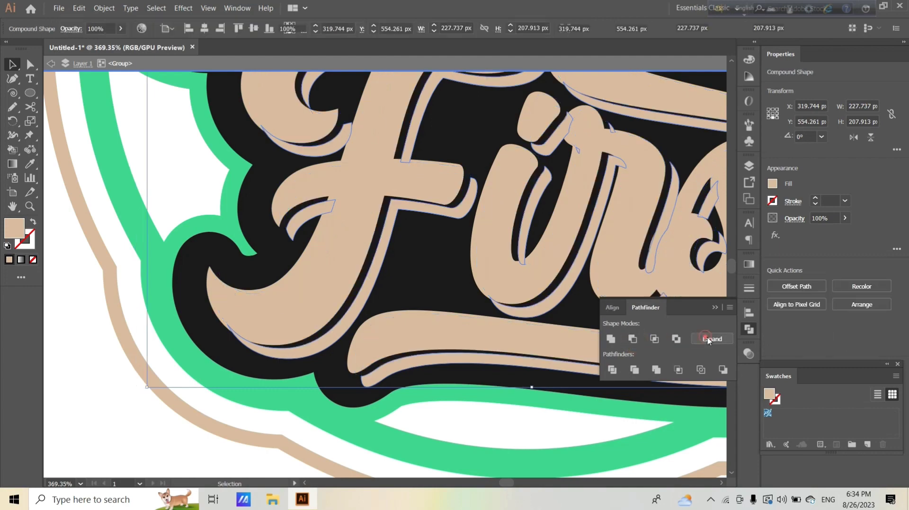
Step: Fill the resulting edge slivers magenta
{"action": "key", "text": "z"}
{"action": "left_click", "coordinate": [479, 299], "text": "alt"}
{"action": "left_click", "coordinate": [247, 230]}
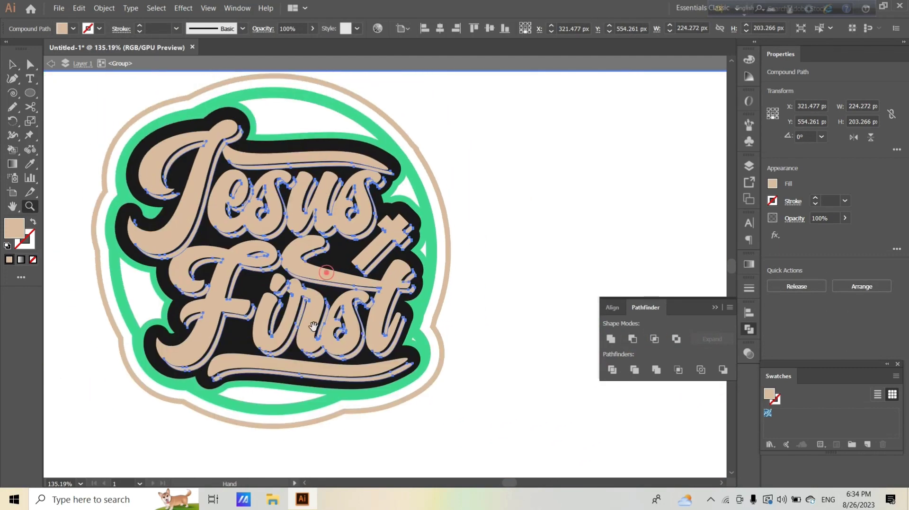
{"action": "scroll", "coordinate": [286, 250], "scroll_direction": "down", "scroll_amount": 1}
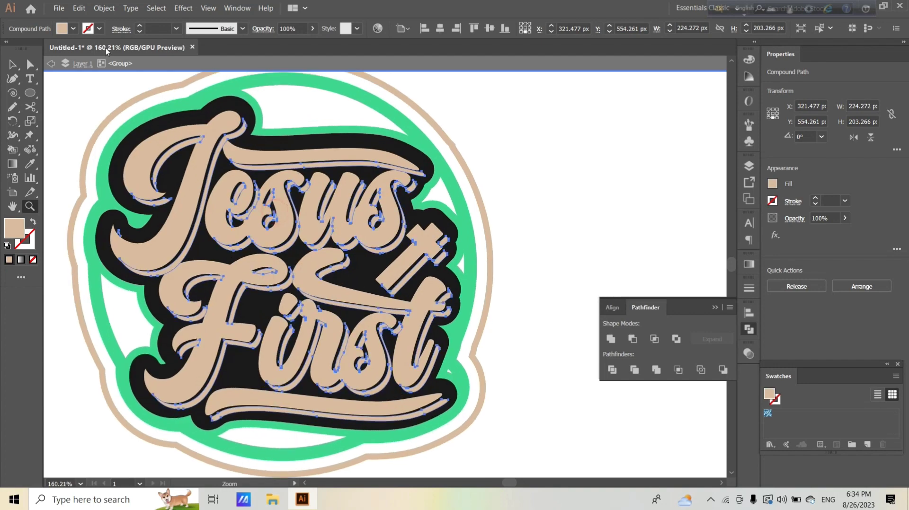
{"action": "left_click", "coordinate": [72, 29]}
{"action": "left_click", "coordinate": [83, 50]}
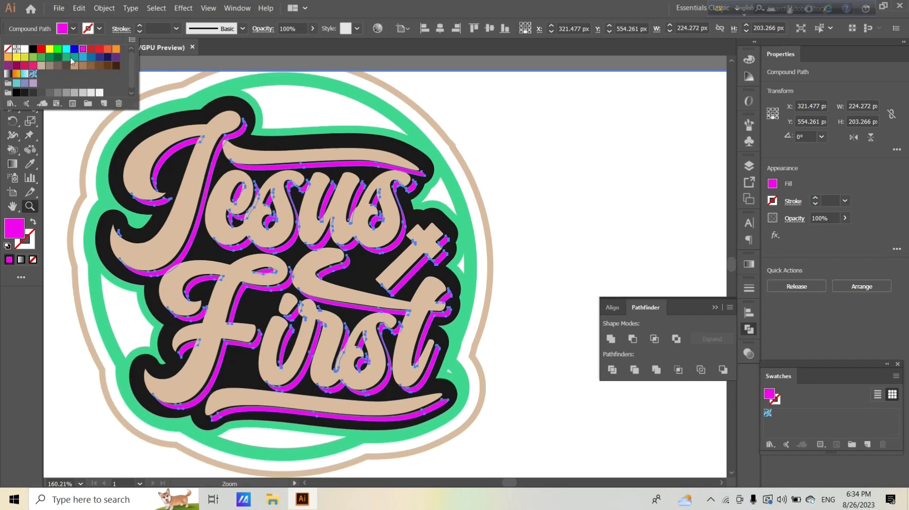
{"action": "key", "text": "Escape"}
Step: Apply Object > Path > Offset Path at -1 px, with Preview on, to the sliver shape
{"action": "scroll", "coordinate": [247, 291], "scroll_direction": "down", "scroll_amount": 4}
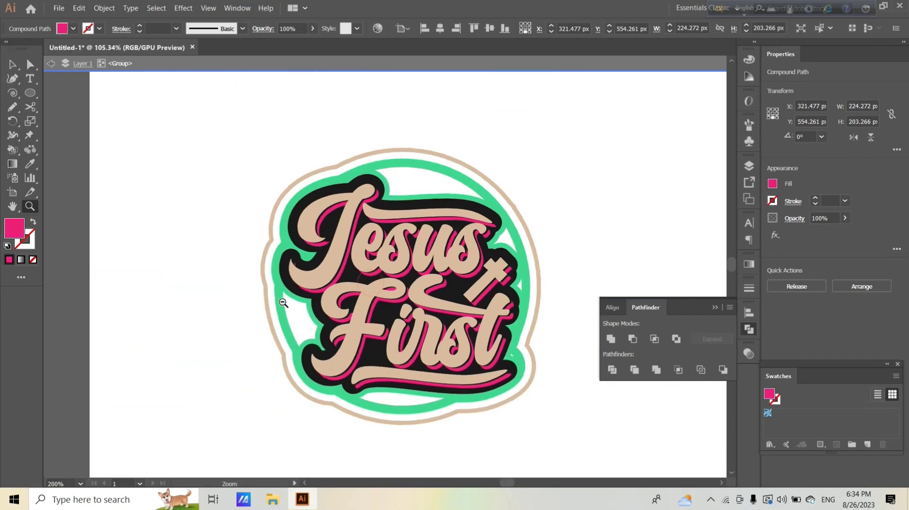
{"action": "scroll", "coordinate": [247, 290], "scroll_direction": "up", "scroll_amount": 1}
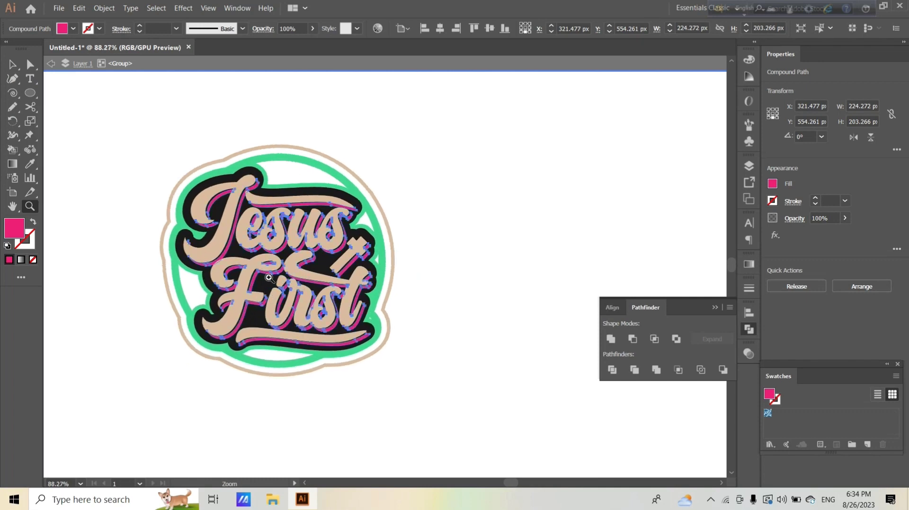
{"action": "scroll", "coordinate": [303, 296], "scroll_direction": "up", "scroll_amount": 1}
{"action": "scroll", "coordinate": [361, 301], "scroll_direction": "up", "scroll_amount": 2}
{"action": "scroll", "coordinate": [331, 296], "scroll_direction": "up", "scroll_amount": 1}
{"action": "scroll", "coordinate": [325, 305], "scroll_direction": "up", "scroll_amount": 1}
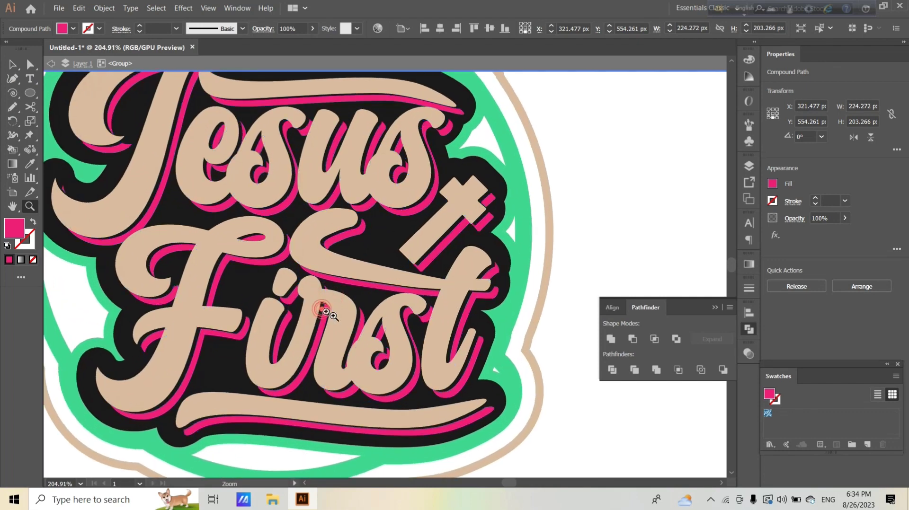
{"action": "left_click", "coordinate": [104, 8]}
{"action": "mouse_move", "coordinate": [118, 265]}
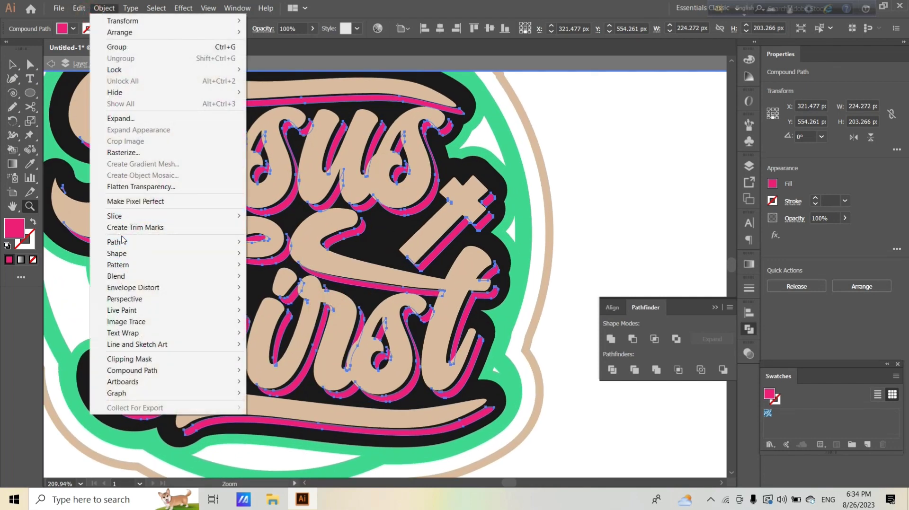
{"action": "left_click", "coordinate": [175, 243]}
{"action": "left_click", "coordinate": [280, 279]}
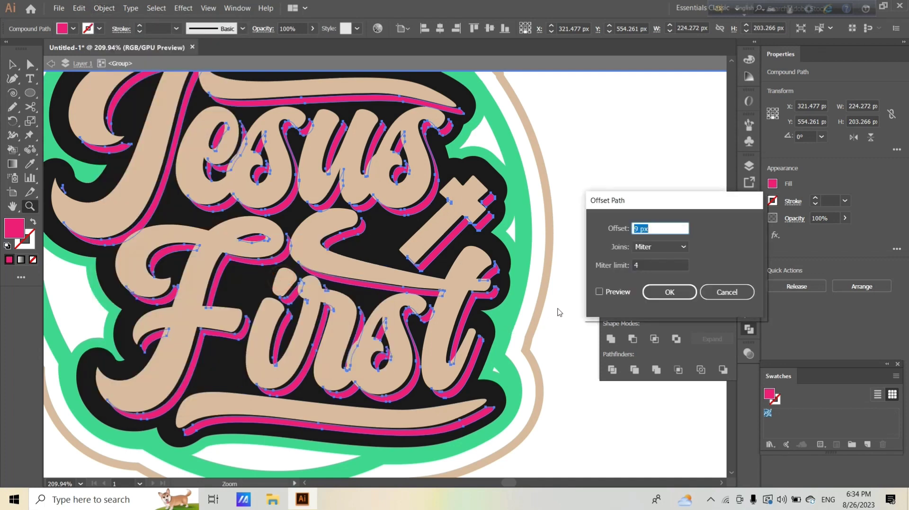
{"action": "left_click", "coordinate": [599, 292]}
{"action": "key", "text": "Down"}
{"action": "key", "text": "Down"}
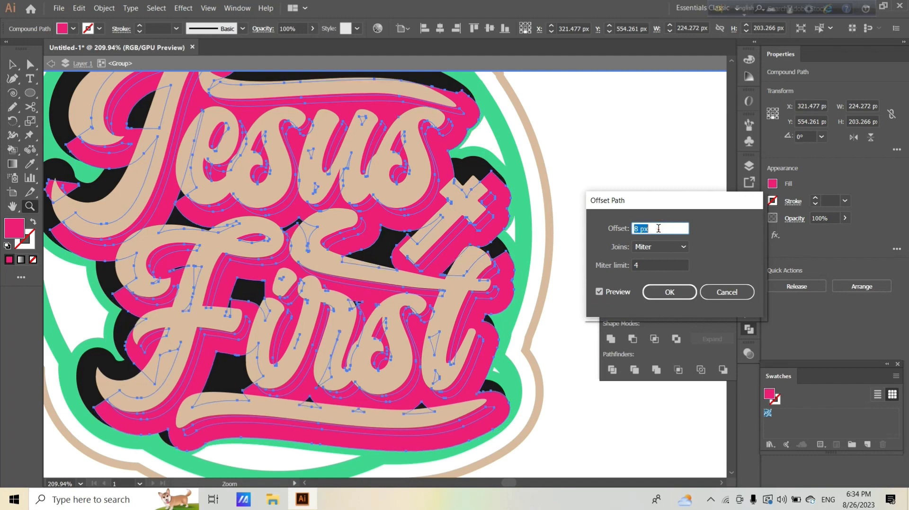
{"action": "key", "text": "Down"}
{"action": "key", "text": "Down"}
{"action": "key", "text": "Down"}
{"action": "key", "text": "Down"}
{"action": "key", "text": "Down"}
{"action": "key", "text": "Down"}
{"action": "key", "text": "Down"}
{"action": "key", "text": "Down"}
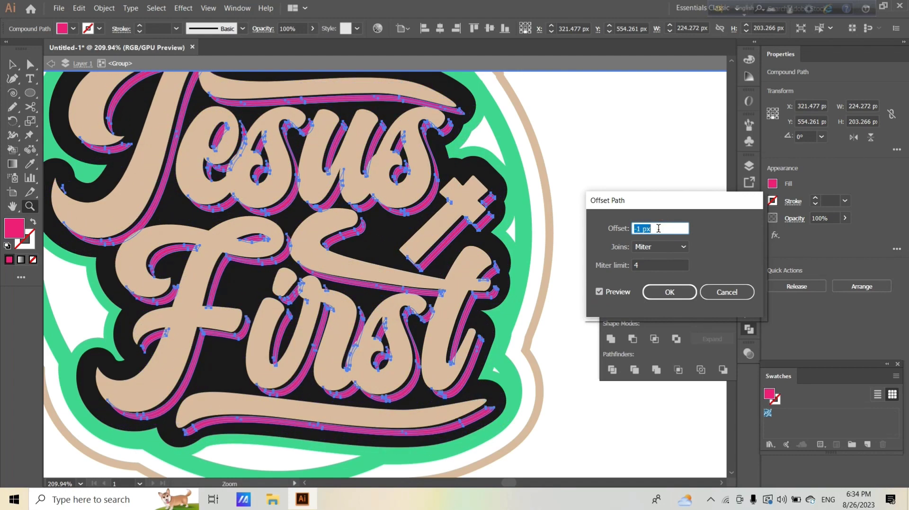
{"action": "left_click", "coordinate": [667, 291]}
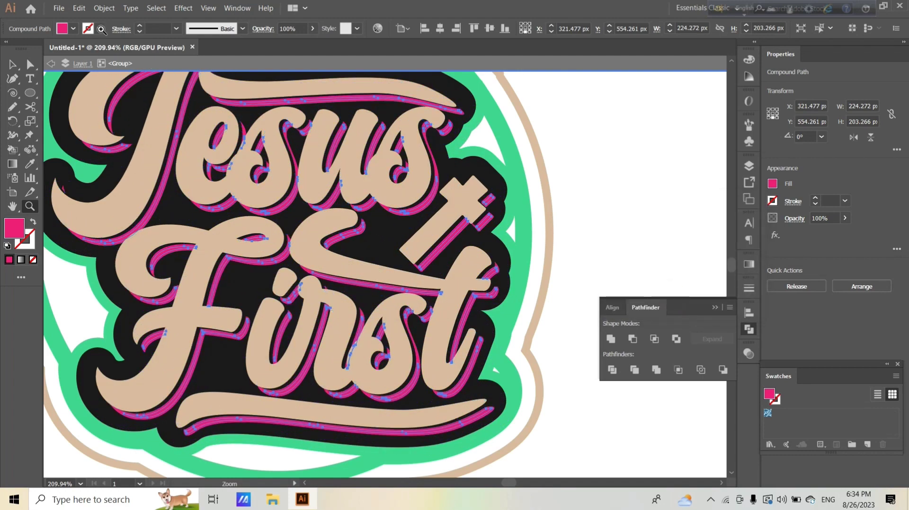
Step: Fill the inset paths yellow, then delete the original magenta sliver shapes
{"action": "left_click", "coordinate": [74, 28]}
{"action": "left_click", "coordinate": [33, 48]}
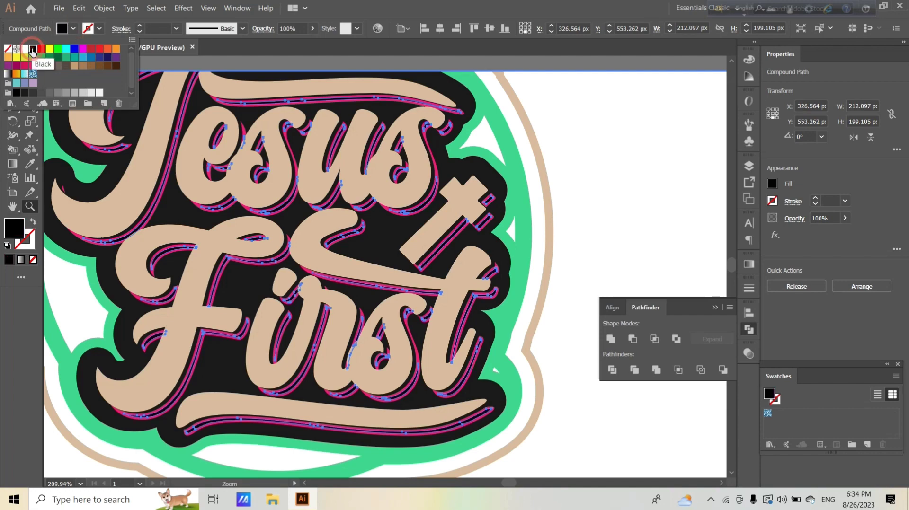
{"action": "left_click", "coordinate": [42, 49]}
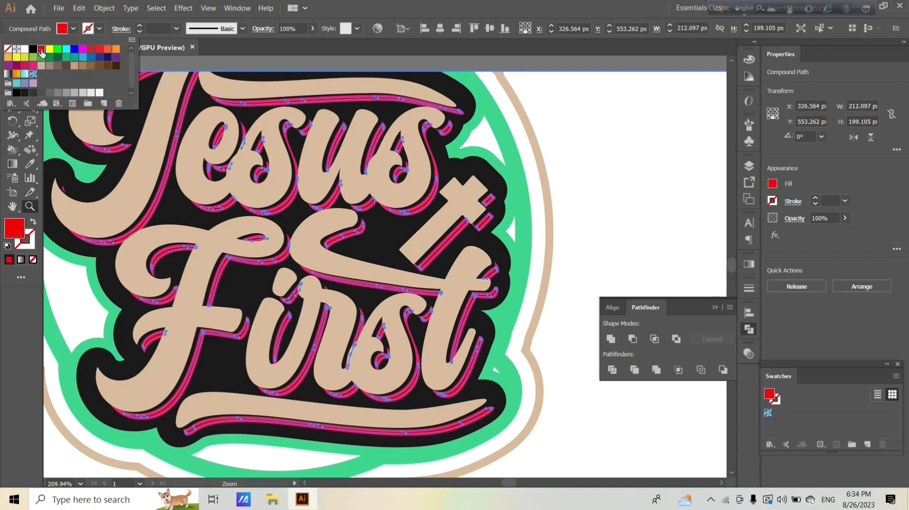
{"action": "left_click", "coordinate": [57, 49]}
{"action": "left_click_drag", "start_coordinate": [338, 253], "coordinate": [503, 310]}
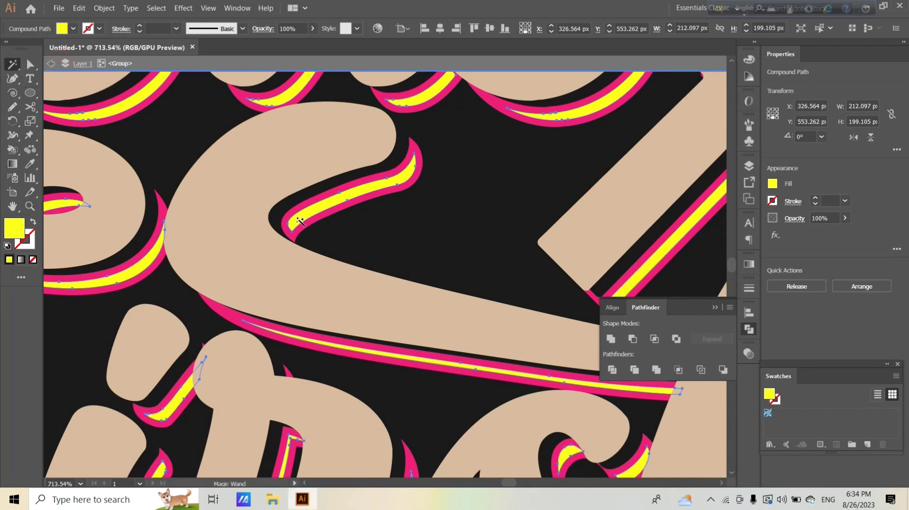
{"action": "left_click", "coordinate": [294, 208]}
{"action": "key", "text": "Delete"}
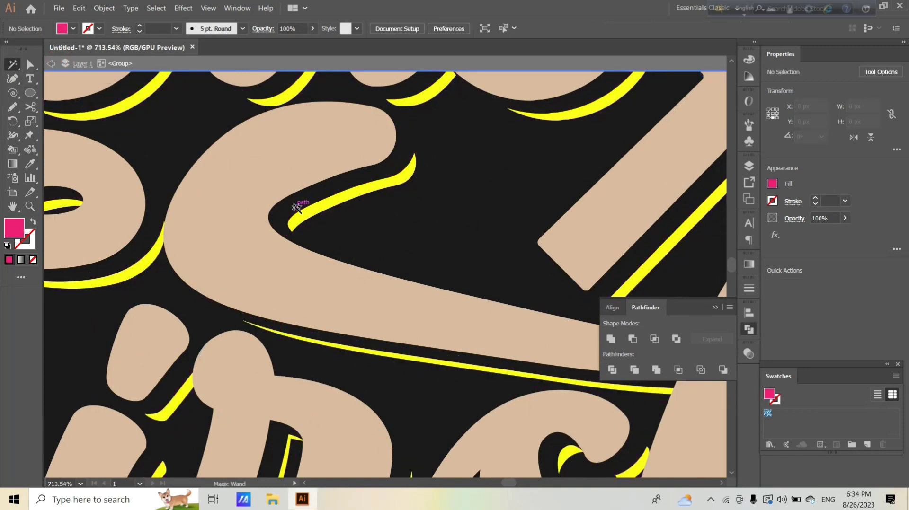
Step: Recolour the yellow shadow stripes to a magenta swatch
{"action": "key", "text": "ctrl+0"}
{"action": "left_click", "coordinate": [246, 352]}
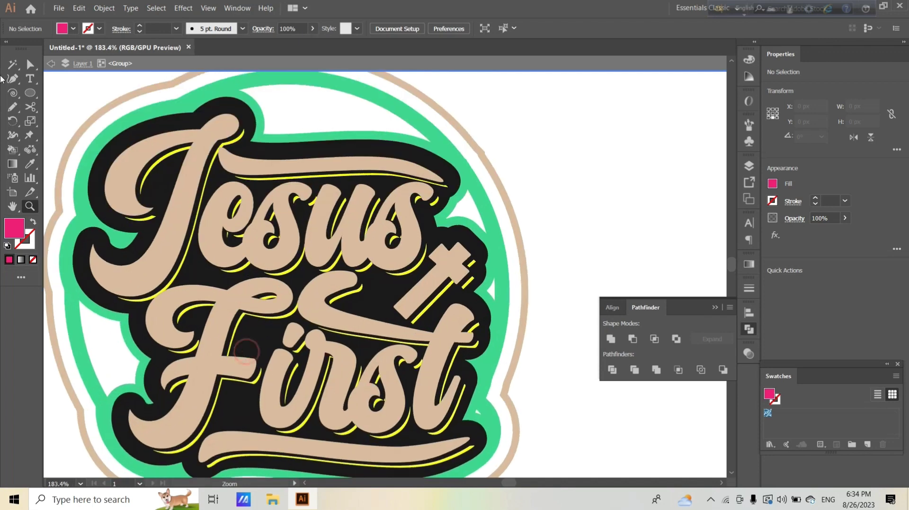
{"action": "left_click", "coordinate": [232, 267]}
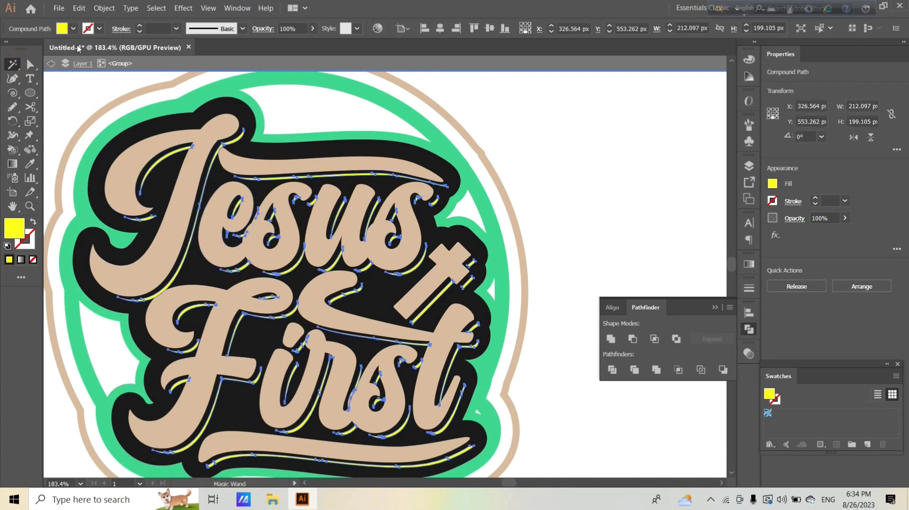
{"action": "left_click", "coordinate": [74, 29]}
{"action": "left_click", "coordinate": [27, 70]}
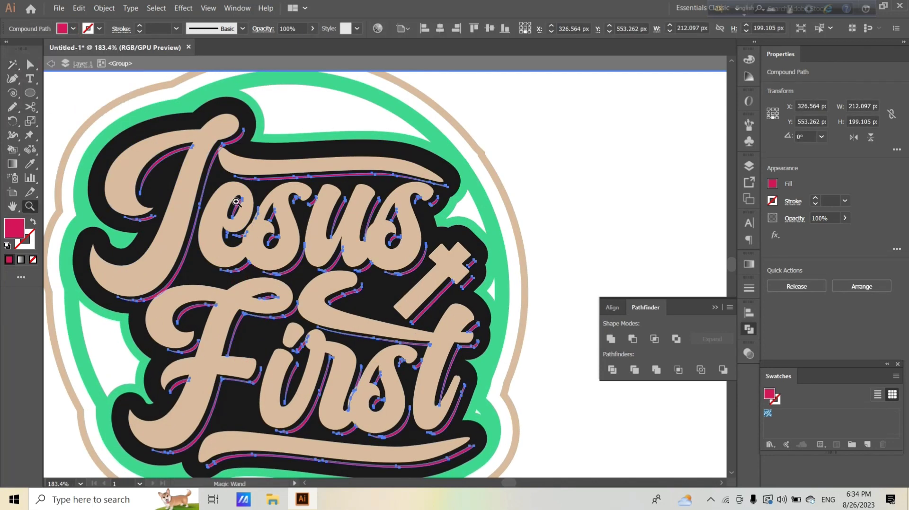
Step: Zoom around to check the recoloured stripes, then deselect them
{"action": "key", "text": "z"}
{"action": "left_click", "coordinate": [241, 201]}
{"action": "left_click_drag", "start_coordinate": [241, 200], "coordinate": [151, 229]}
{"action": "left_click", "coordinate": [151, 229]}
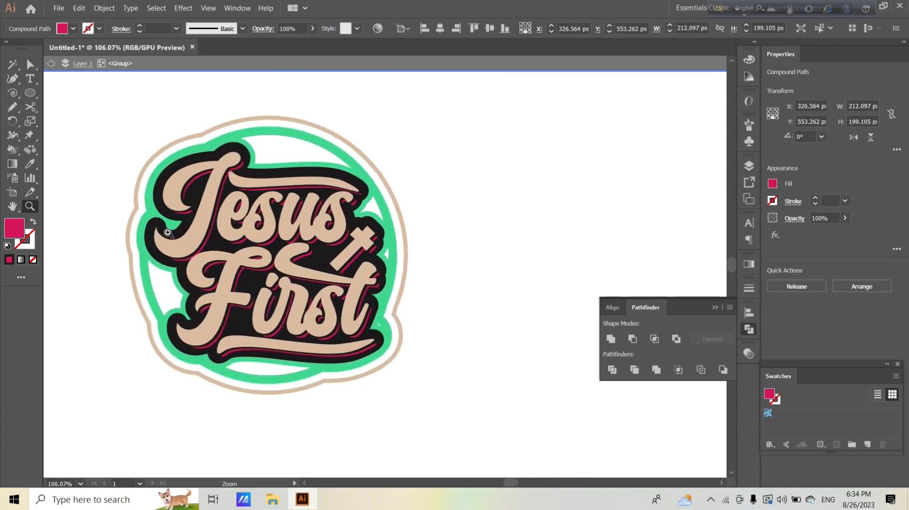
{"action": "left_click_drag", "start_coordinate": [16, 68], "coordinate": [72, 77]}
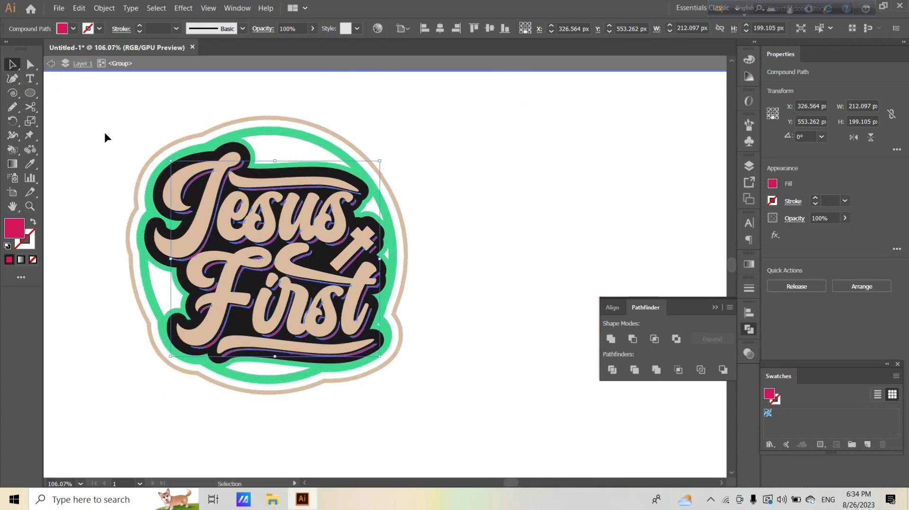
{"action": "left_click", "coordinate": [103, 129]}
{"action": "key", "text": "z"}
{"action": "left_click", "coordinate": [91, 314], "text": "alt"}
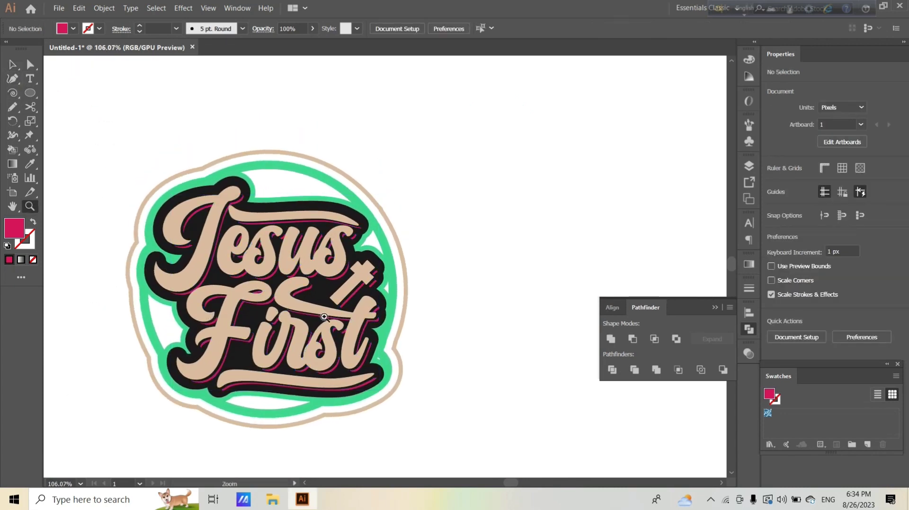
Step: Draw a 1080 × 1080 px rectangle, send it to back, and fill it near-black
{"action": "left_click", "coordinate": [253, 178], "text": "alt"}
{"action": "left_click_drag", "start_coordinate": [30, 93], "coordinate": [53, 106]}
{"action": "left_click", "coordinate": [67, 165]}
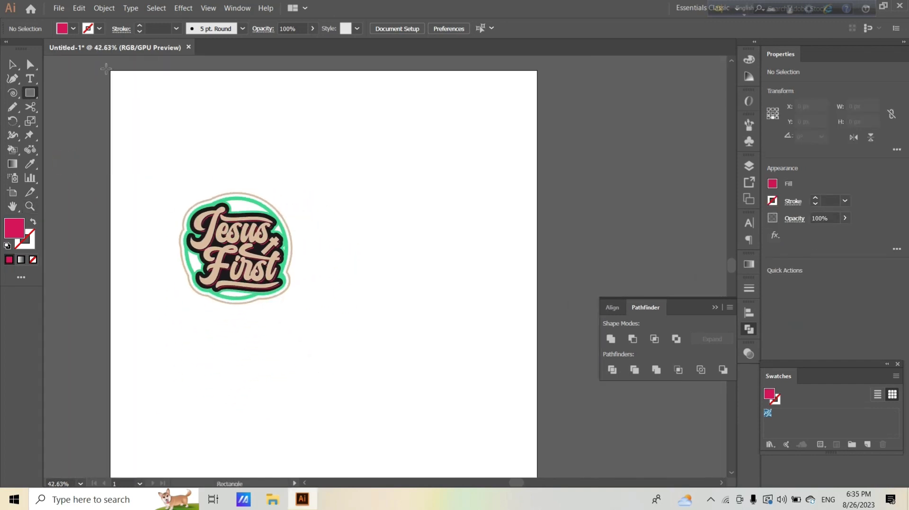
{"action": "mouse_move", "coordinate": [109, 71]}
{"action": "left_mouse_down"}
{"action": "mouse_move", "coordinate": [539, 467]}
{"action": "mouse_move", "coordinate": [537, 438]}
{"action": "left_mouse_up"}
{"action": "right_click", "coordinate": [428, 92]}
{"action": "mouse_move", "coordinate": [458, 251]}
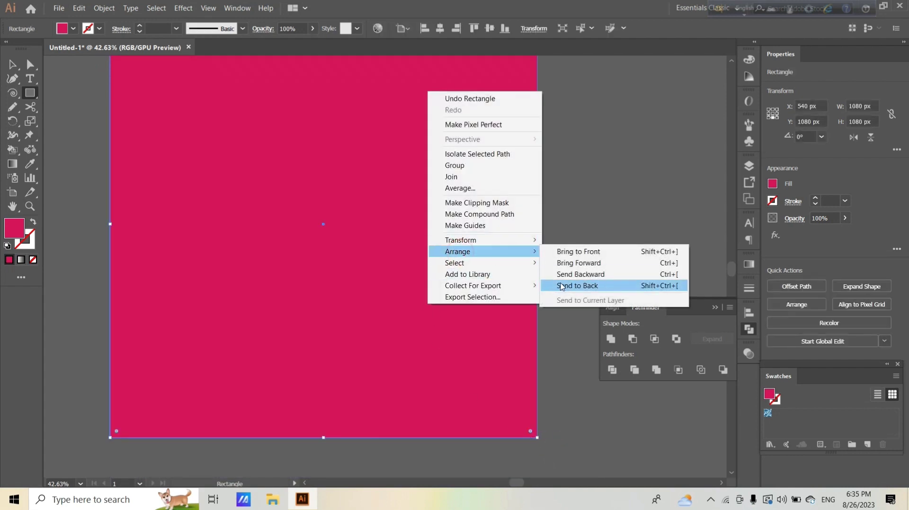
{"action": "left_click", "coordinate": [577, 286]}
{"action": "left_click", "coordinate": [74, 28]}
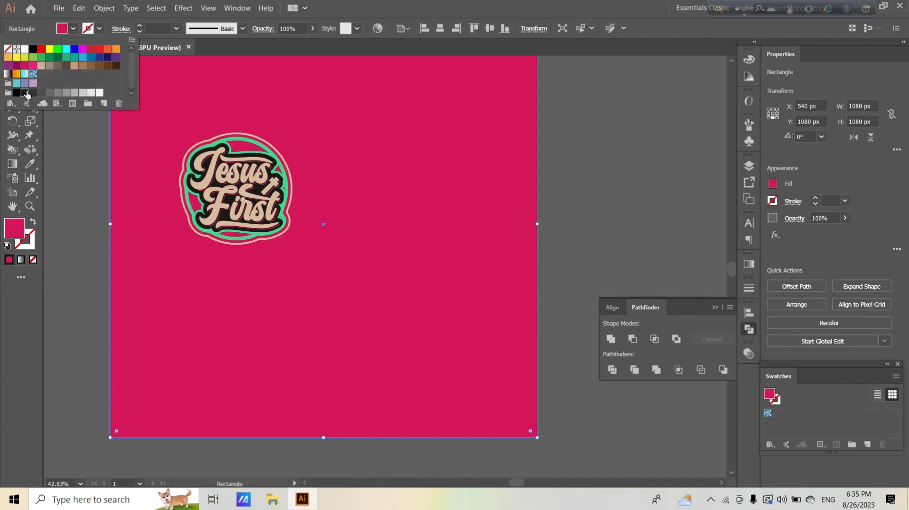
{"action": "left_click", "coordinate": [25, 93]}
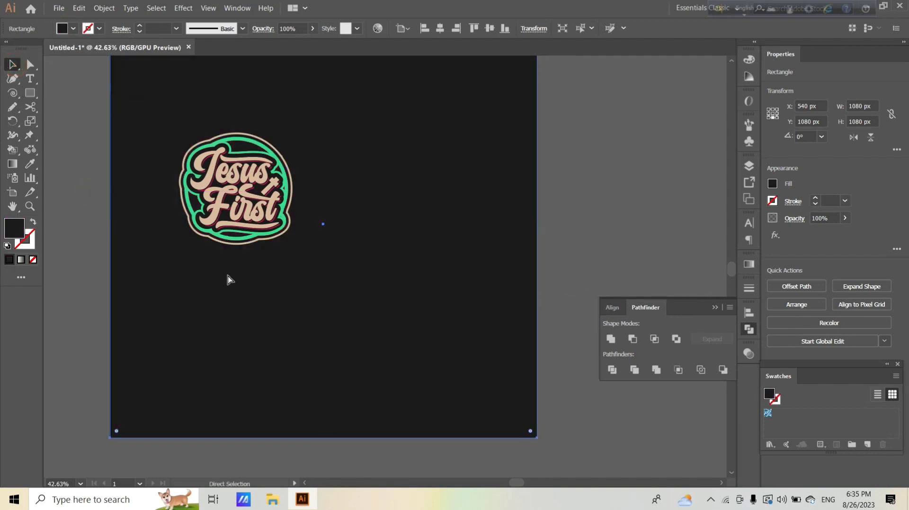
Step: Scale the sticker group to about twice its size and align it horizontally and vertically centred
{"action": "key", "text": "ctrl+shift+a"}
{"action": "left_click_drag", "start_coordinate": [184, 119], "coordinate": [371, 260]}
{"action": "right_click", "coordinate": [268, 176]}
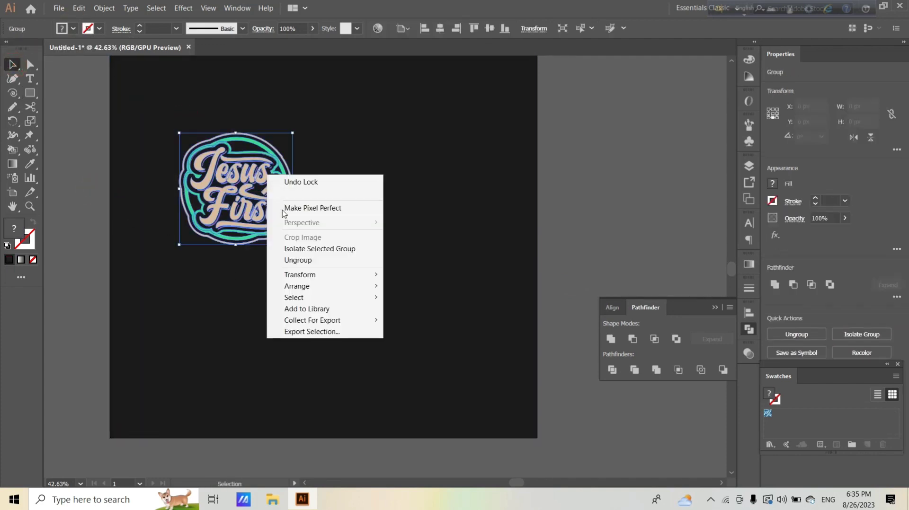
{"action": "left_click", "coordinate": [276, 243]}
{"action": "left_click", "coordinate": [282, 271]}
{"action": "left_click", "coordinate": [269, 241]}
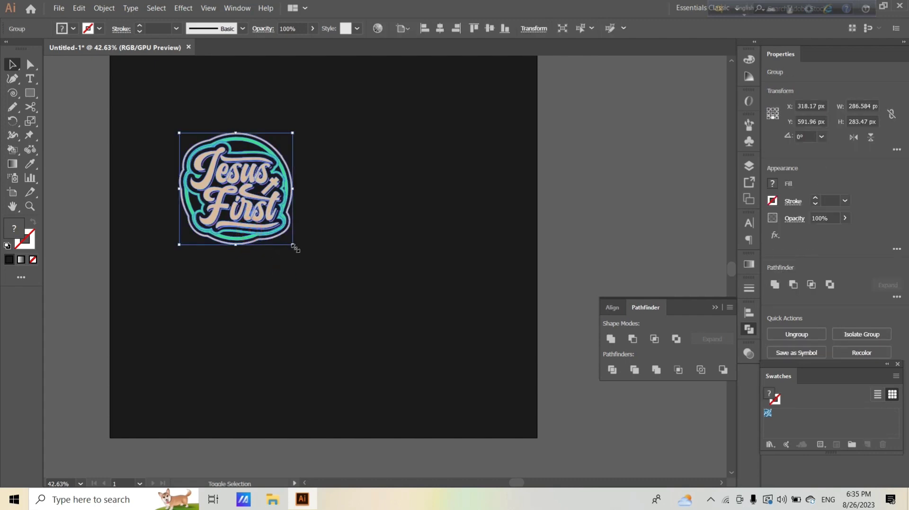
{"action": "left_click_drag", "start_coordinate": [293, 247], "coordinate": [349, 301]}
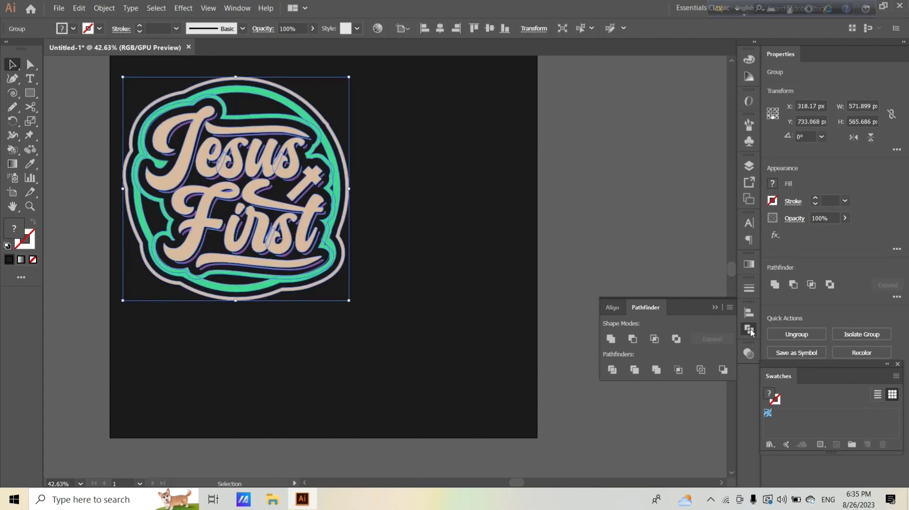
{"action": "left_click", "coordinate": [749, 313]}
{"action": "left_click", "coordinate": [632, 339]}
{"action": "left_click", "coordinate": [704, 339]}
Step: Enlarge the centred sticker slightly more around its centre, at X 540 px
{"action": "left_click", "coordinate": [524, 350]}
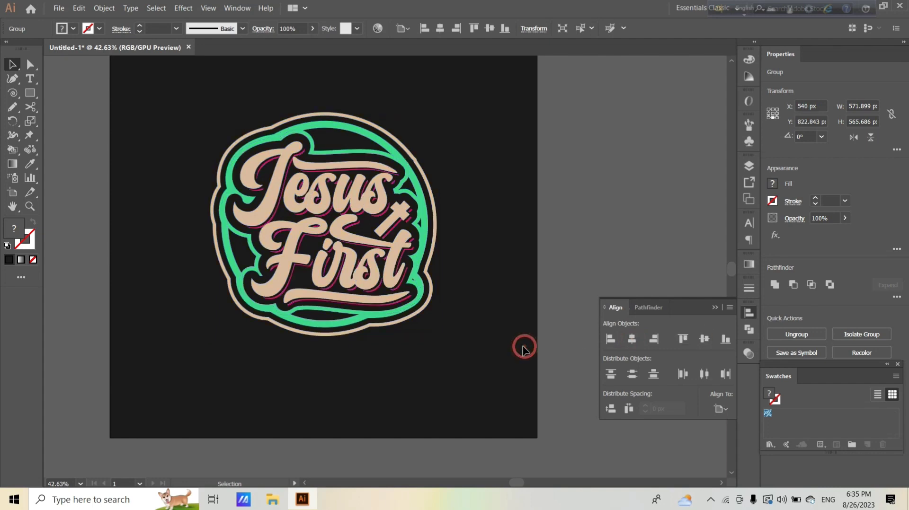
{"action": "key", "text": "z"}
{"action": "left_click_drag", "start_coordinate": [479, 260], "coordinate": [521, 260]}
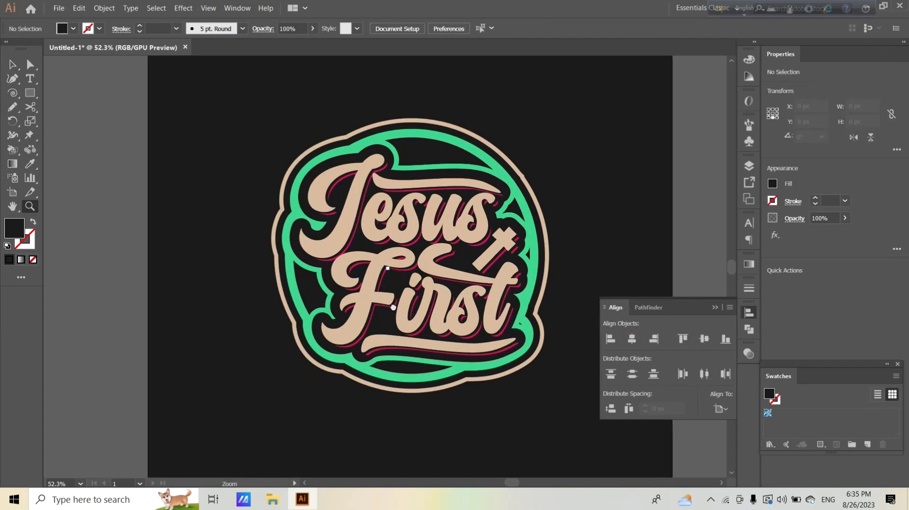
{"action": "left_click_drag", "start_coordinate": [393, 307], "coordinate": [19, 57]}
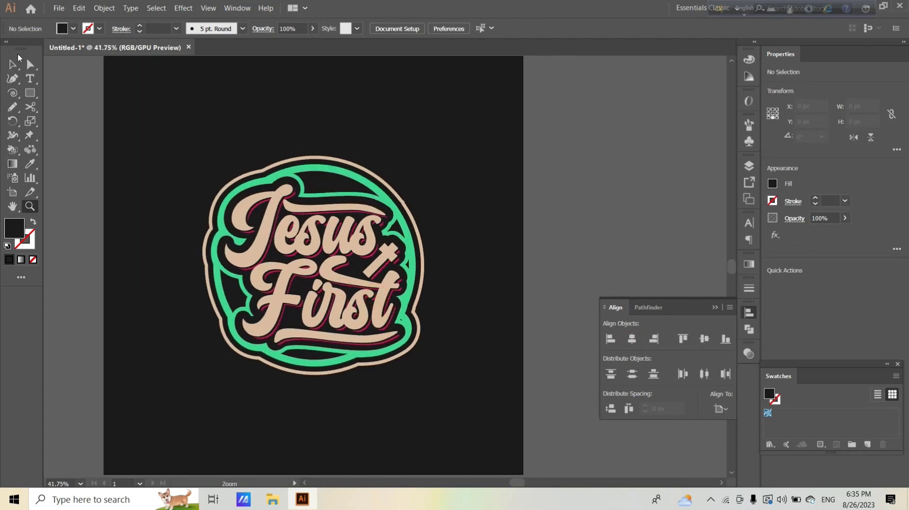
{"action": "left_click", "coordinate": [242, 238]}
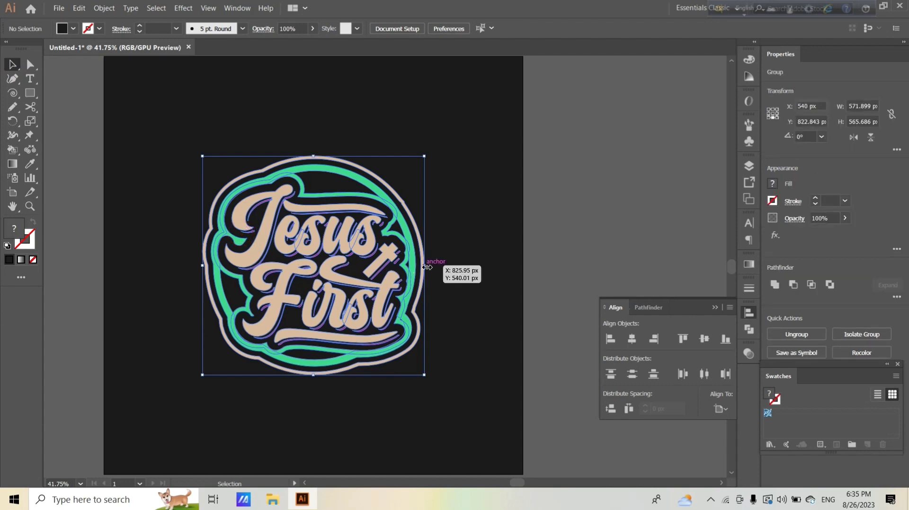
{"action": "left_click_drag", "start_coordinate": [427, 267], "coordinate": [443, 267]}
{"action": "left_click", "coordinate": [525, 251]}
{"action": "key", "text": "z"}
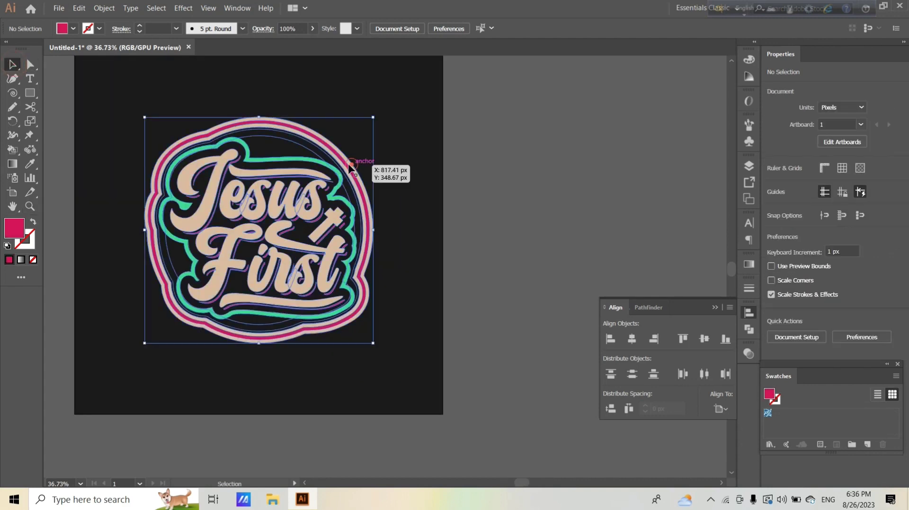
Step: Delete the outer circle rings from inside the sticker group, leaving the green outline
{"action": "double_click", "coordinate": [345, 167]}
{"action": "left_click", "coordinate": [342, 165]}
{"action": "key", "text": "Delete"}
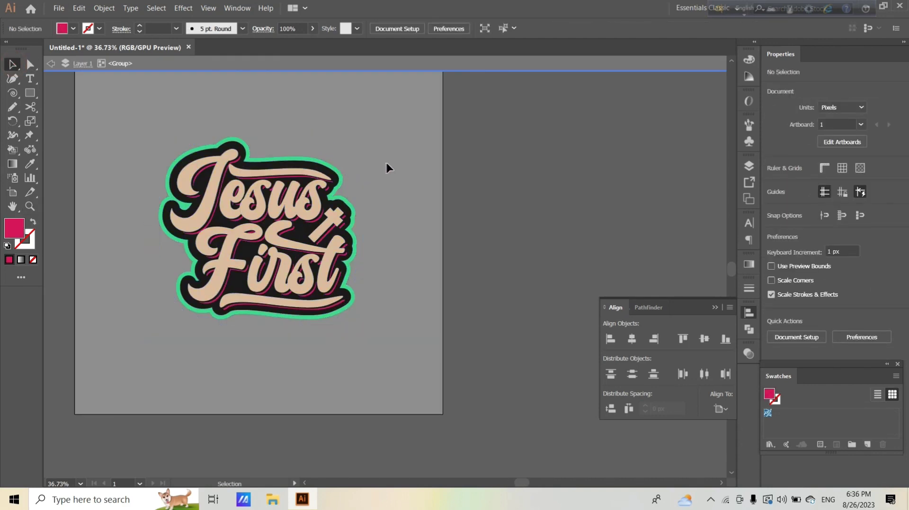
{"action": "double_click", "coordinate": [386, 163]}
{"action": "key", "text": "z"}
{"action": "left_click", "coordinate": [380, 183], "text": "alt"}
{"action": "left_click", "coordinate": [310, 201]}
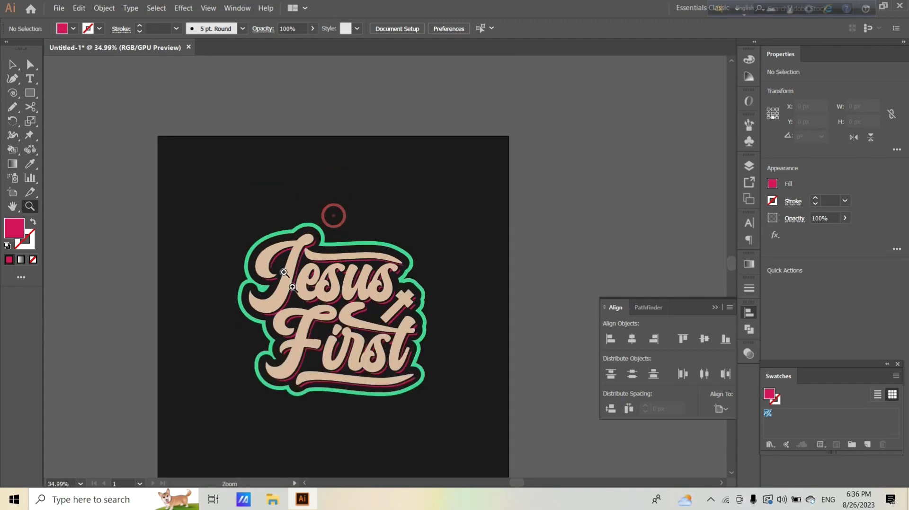
{"action": "left_click", "coordinate": [12, 65]}
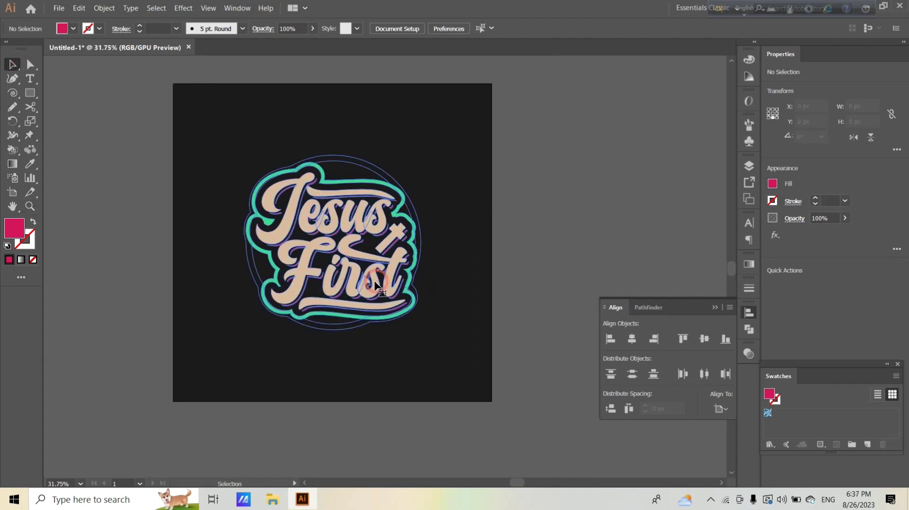
{"action": "left_click", "coordinate": [374, 176]}
{"action": "key", "text": "ctrl+shift+a"}
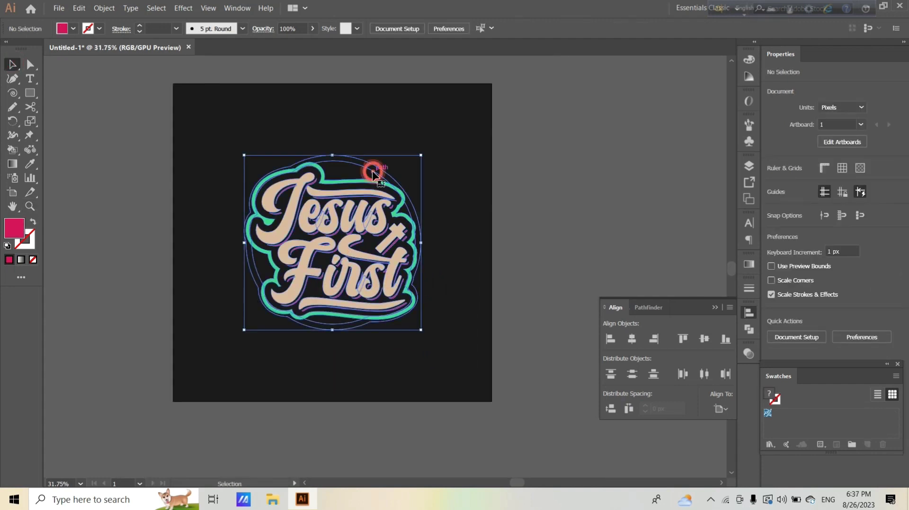
Step: Scale the whole sticker up to about 701.6 × 644.4 px
{"action": "double_click", "coordinate": [374, 177]}
{"action": "double_click", "coordinate": [468, 180]}
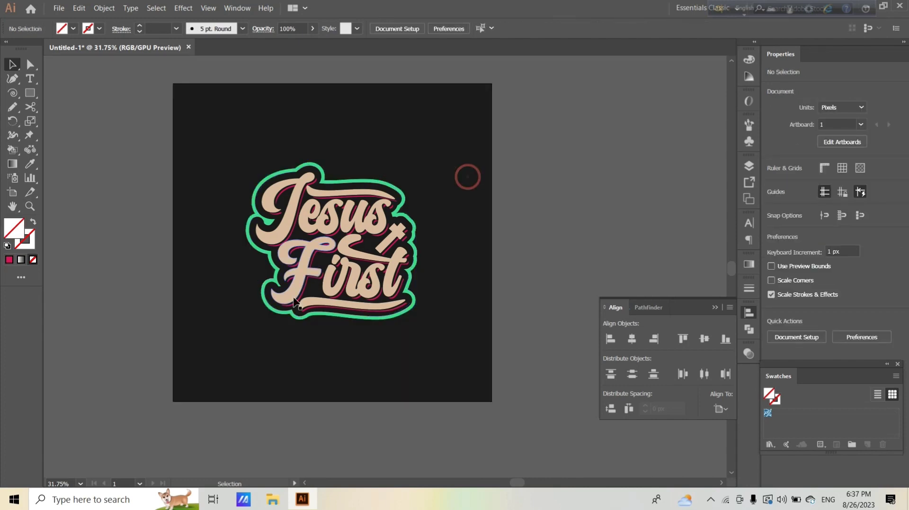
{"action": "key", "text": "ctrl+a"}
{"action": "left_click_drag", "start_coordinate": [422, 241], "coordinate": [447, 250]}
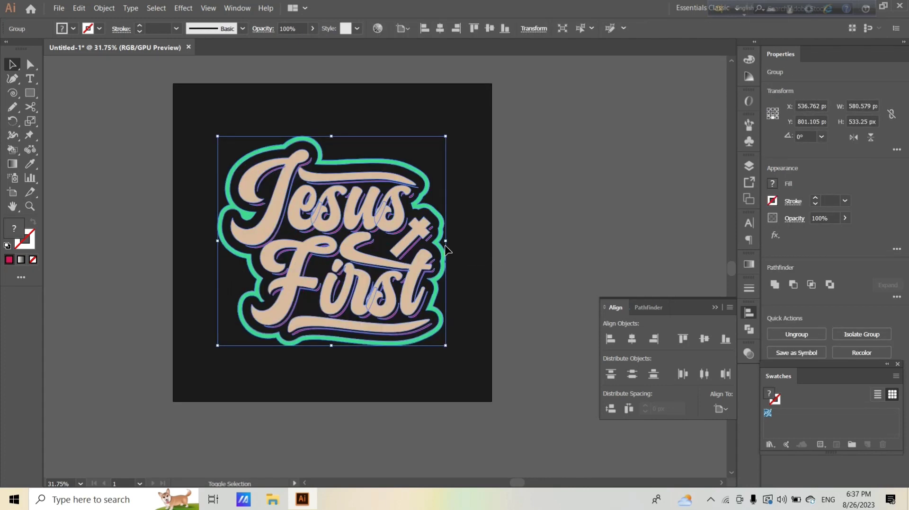
{"action": "key", "text": "ctrl+z"}
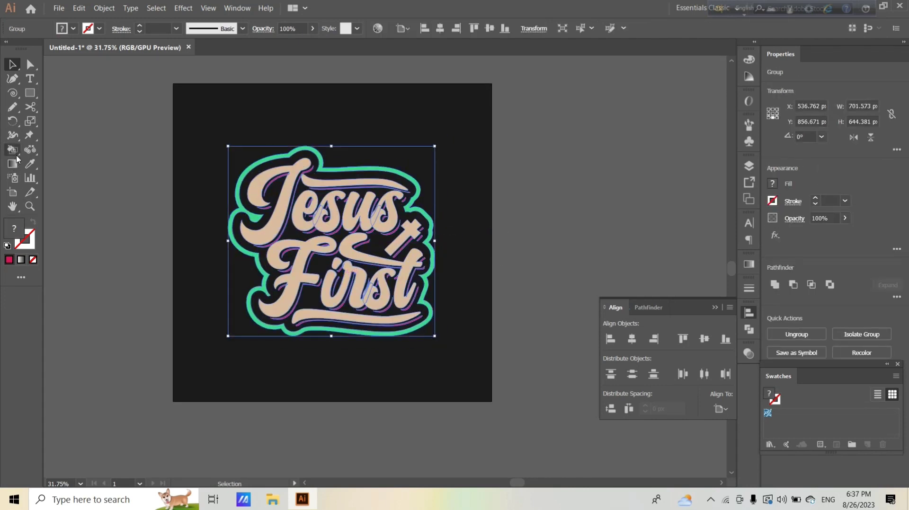
{"action": "left_click", "coordinate": [30, 206]}
{"action": "left_click_drag", "start_coordinate": [401, 184], "coordinate": [434, 353]}
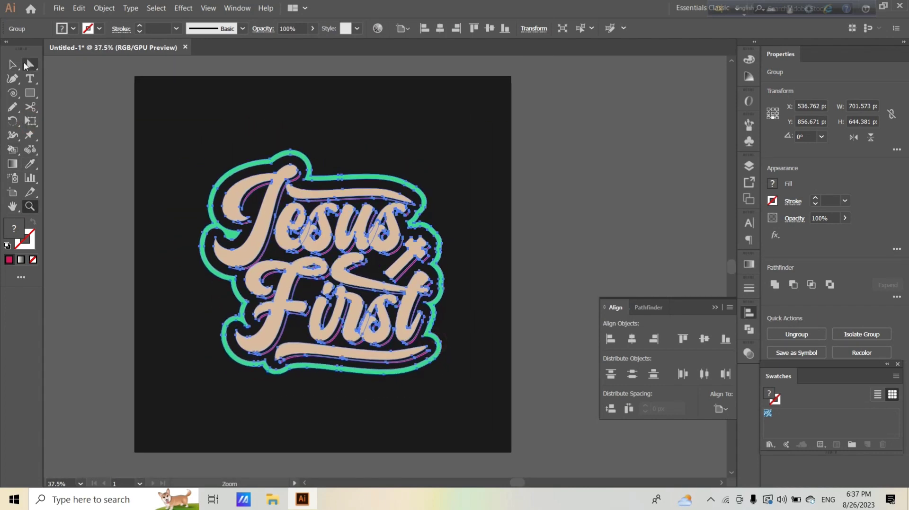
{"action": "key", "text": "v"}
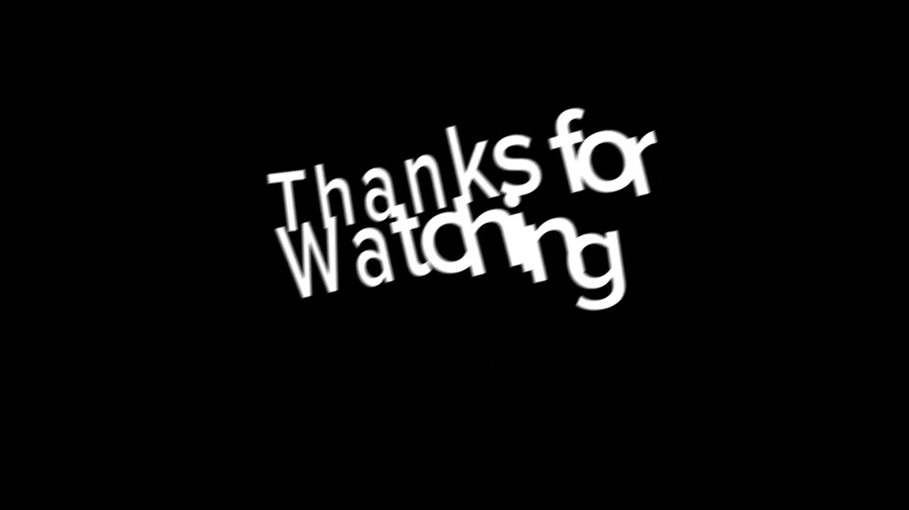